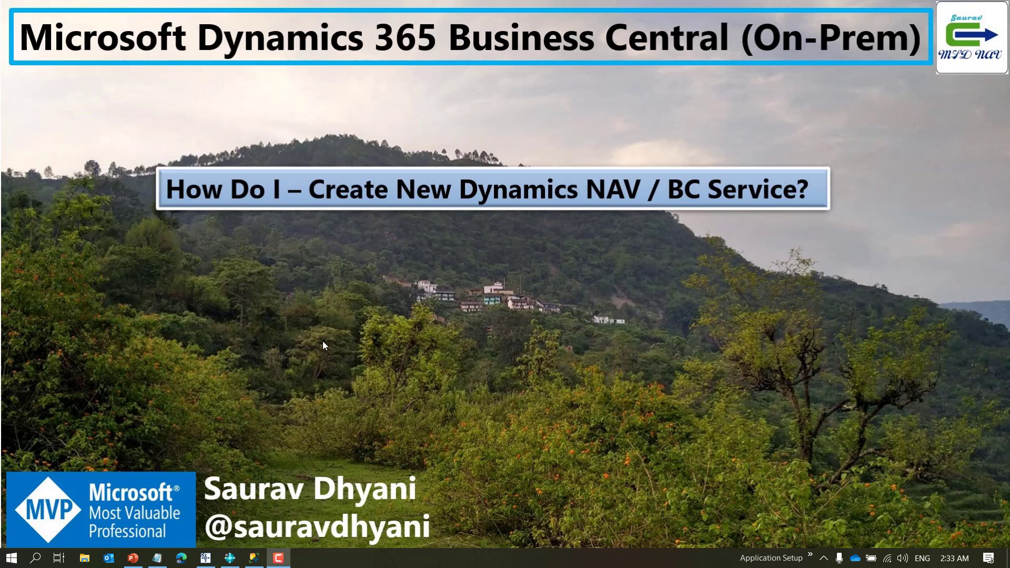
- Draw a cylinder at the slide's top-right and place a copy at the bottom-right
click(133, 558)
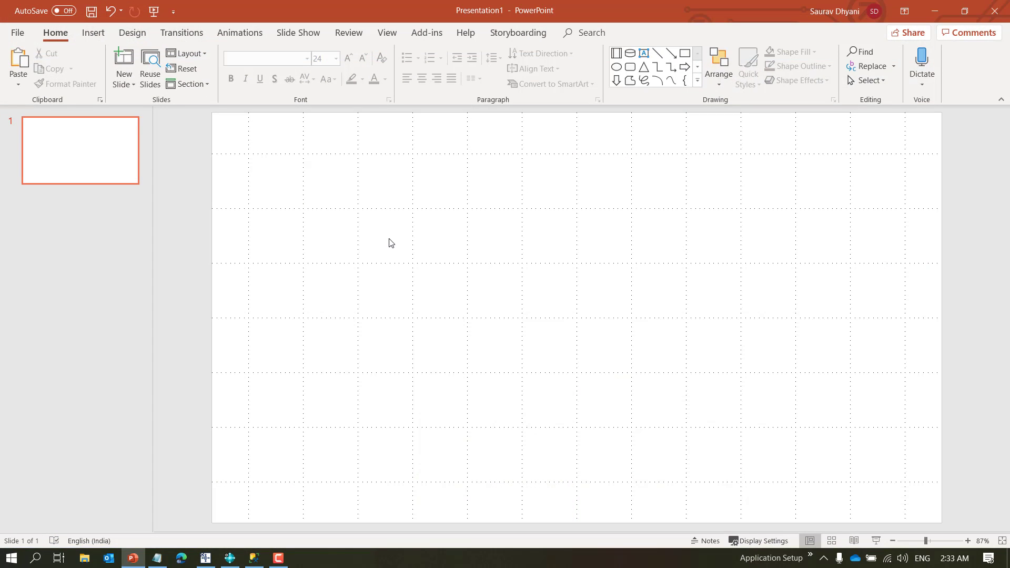
click(95, 32)
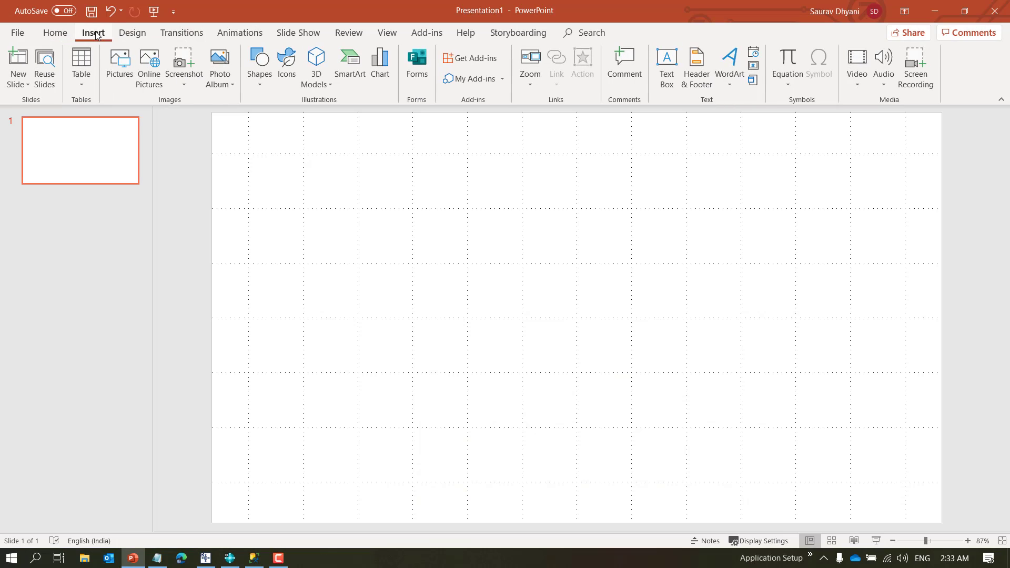
click(259, 78)
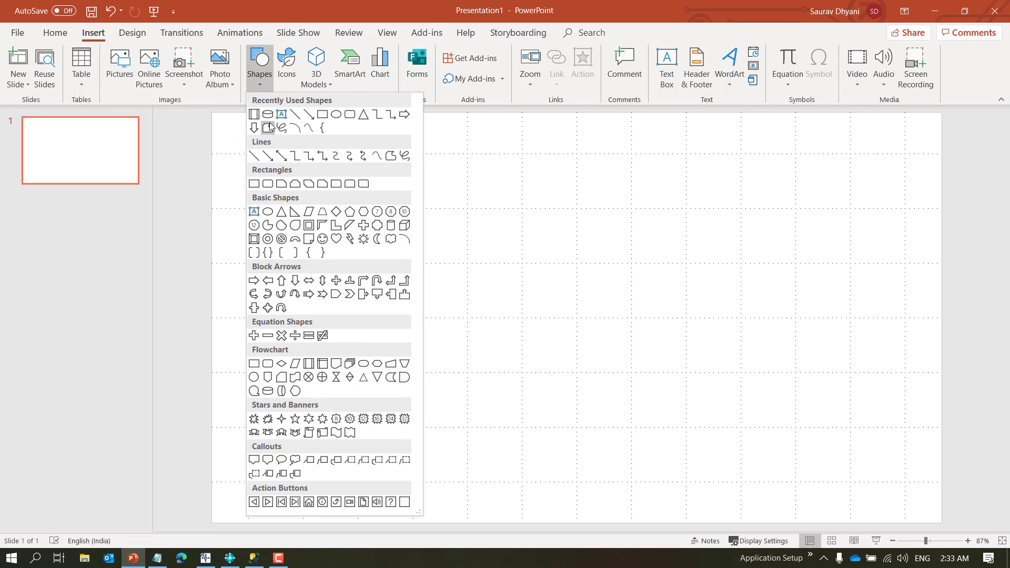
click(268, 116)
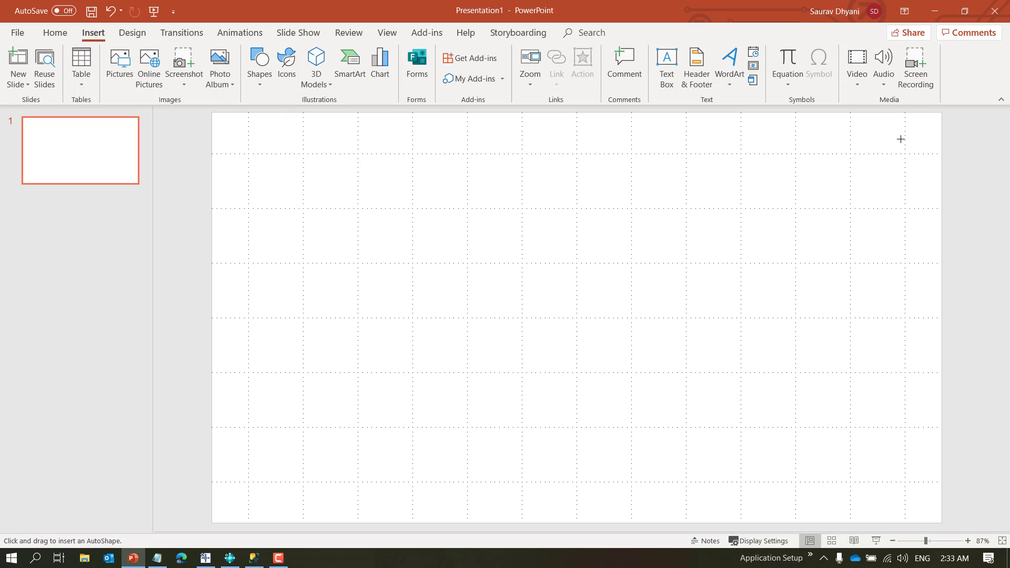
mouse_move(901, 139)
mouse_down()
mouse_move(800, 255)
mouse_move(821, 236)
mouse_up()
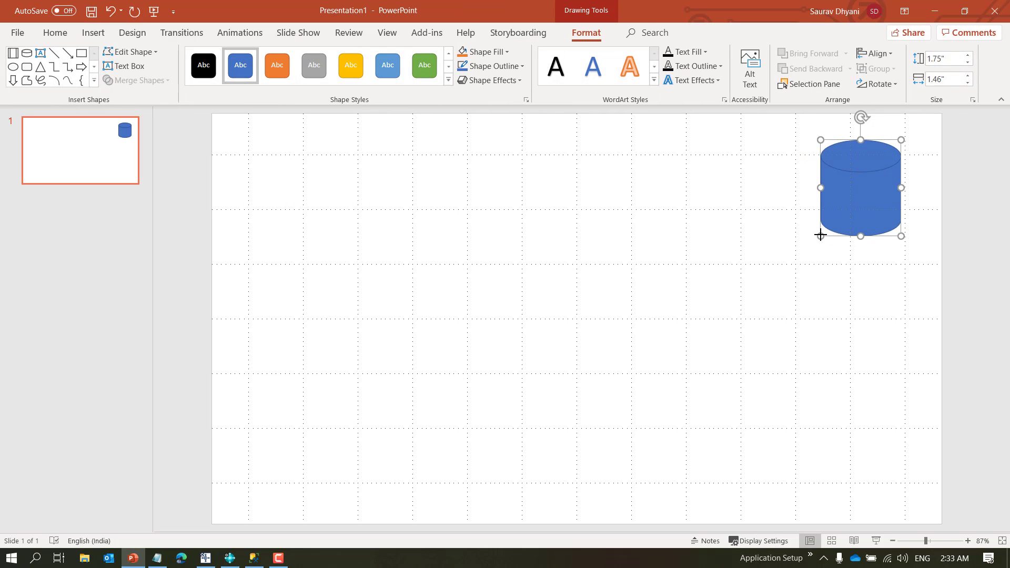
key(ctrl+c)
key(ctrl+v)
drag(900, 197, 897, 460)
- Label the top cylinder PROD and the bottom cylinder TEST
click(897, 210)
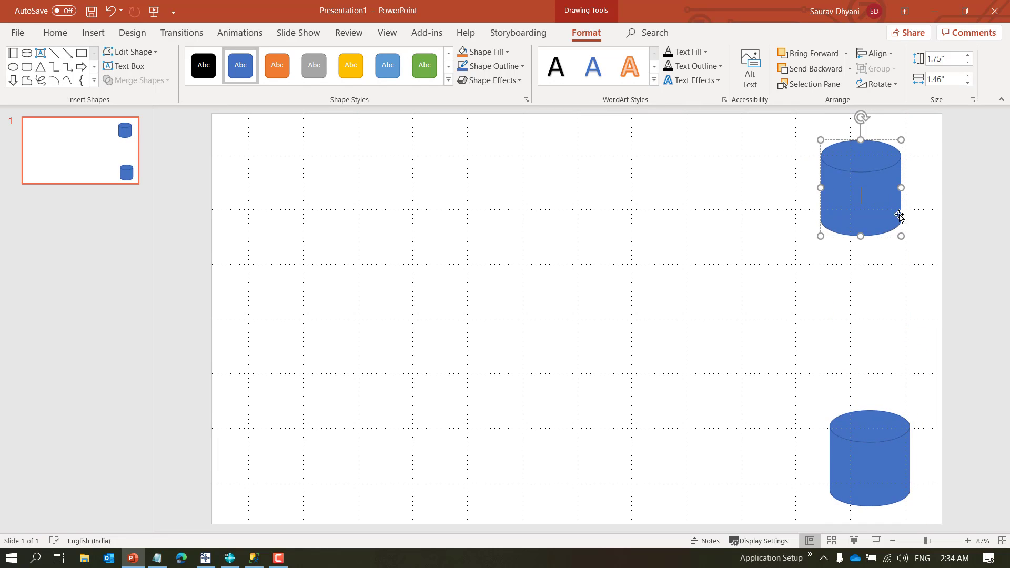
text(PROD)
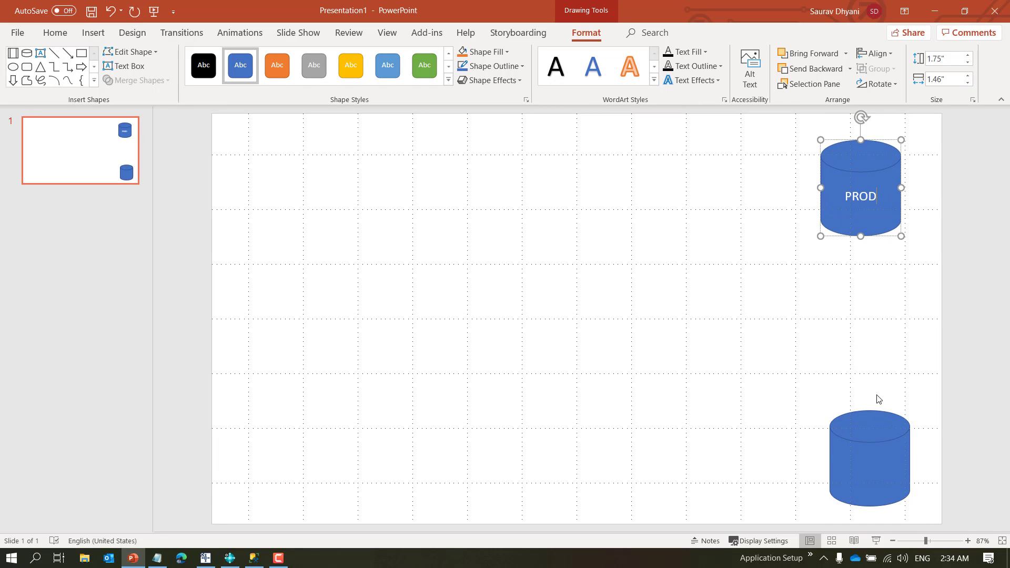
click(869, 456)
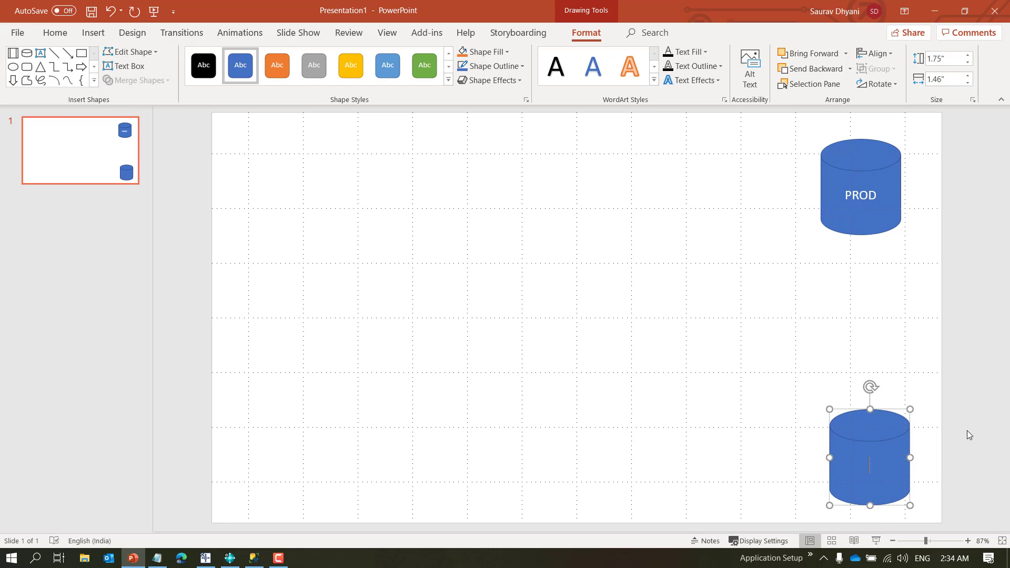
text(TEST)
click(703, 390)
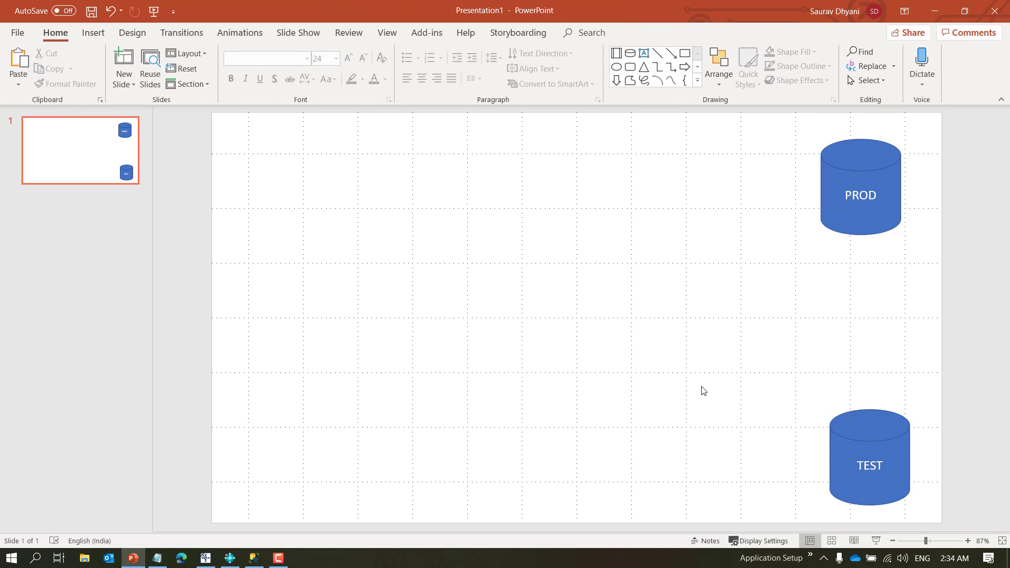
- Draw two stacked rectangles near the top centre and colour them yellow
click(93, 33)
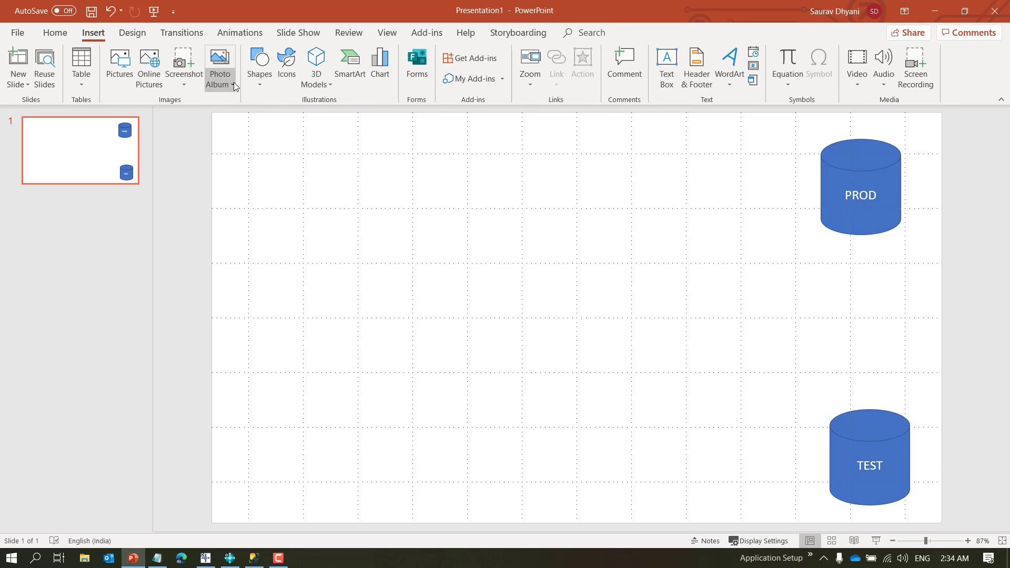
click(253, 84)
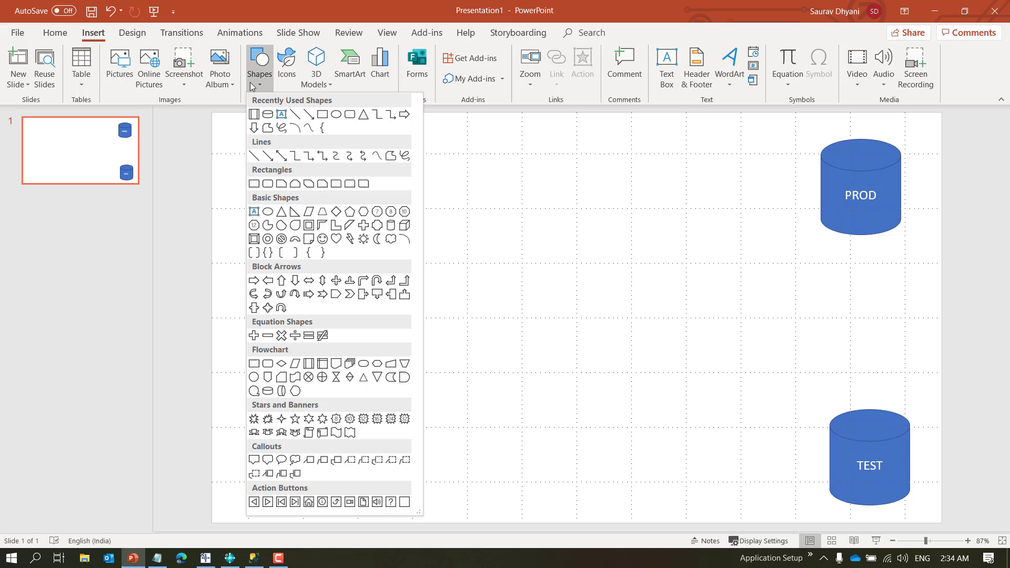
click(254, 114)
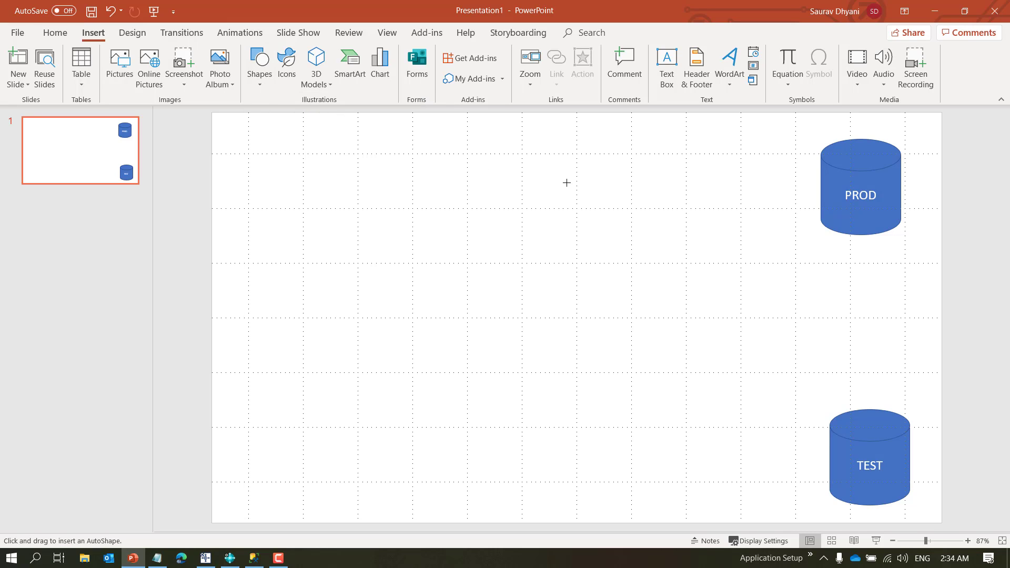
mouse_move(603, 131)
mouse_down()
mouse_move(544, 204)
mouse_move(532, 199)
mouse_up()
key(ctrl+c)
key(ctrl+v)
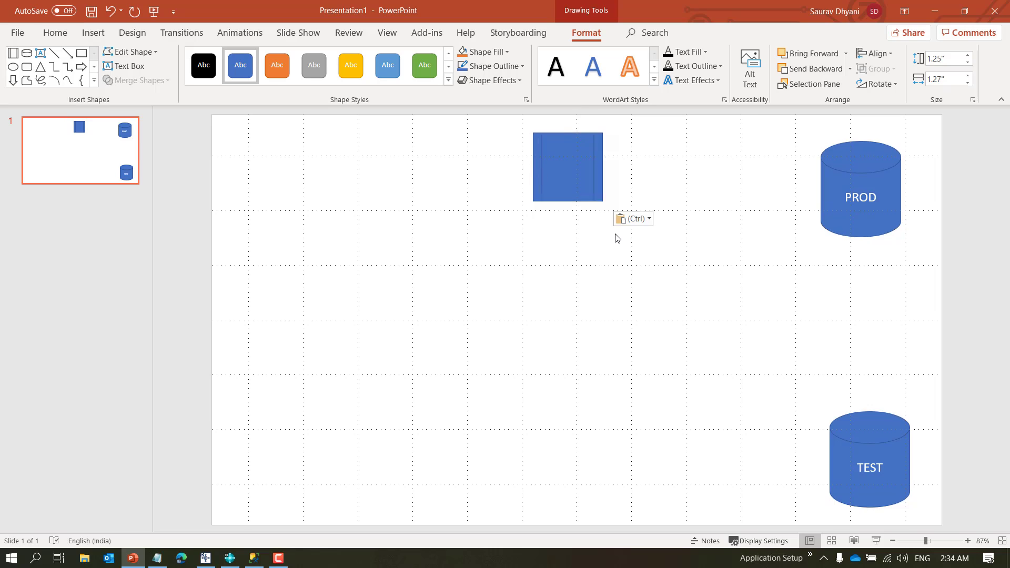
drag(589, 175, 579, 253)
shift+click(583, 169)
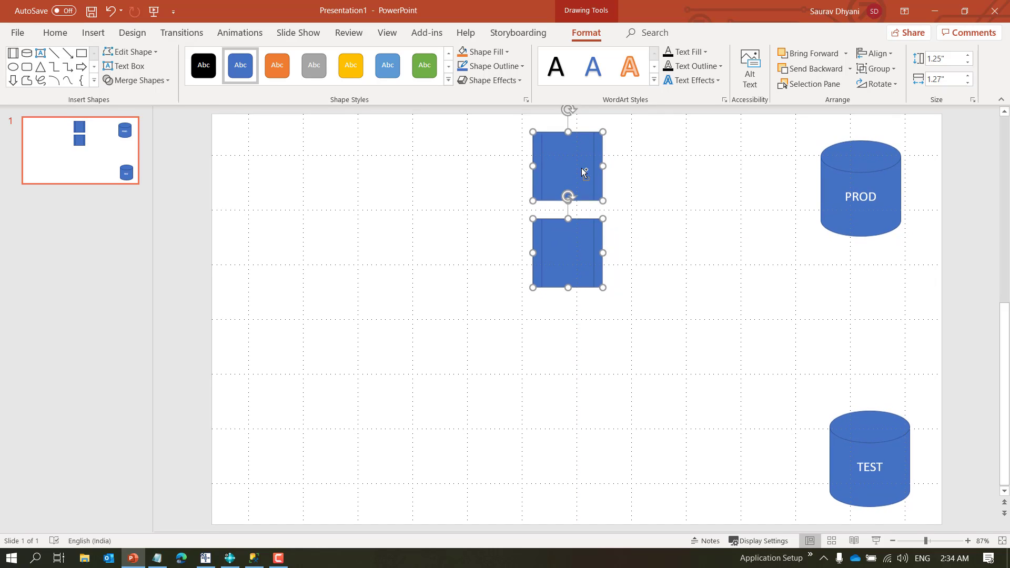
click(361, 79)
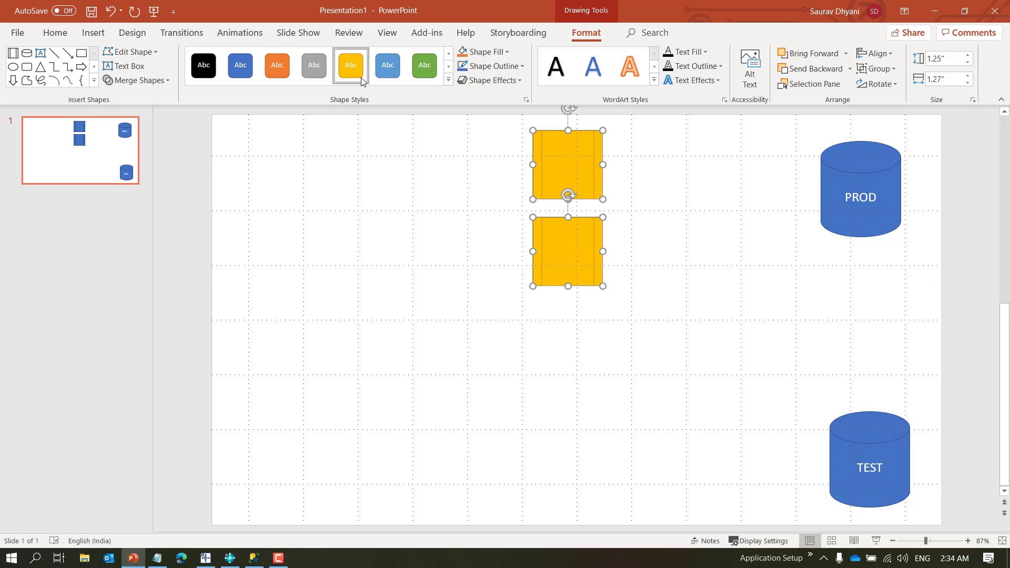
click(568, 307)
- Add further yellow rectangle copies lower in the column
click(573, 278)
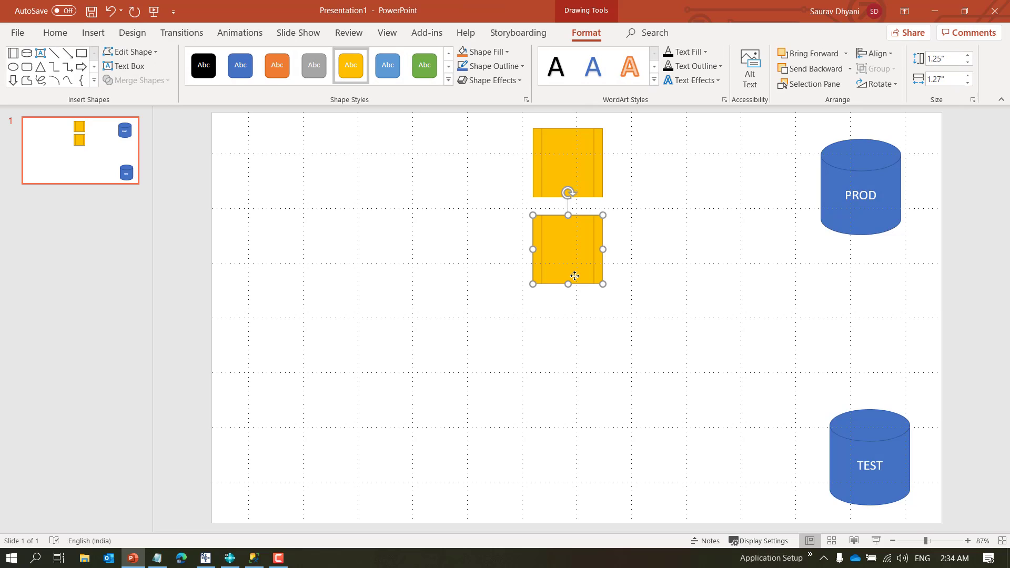
key(ctrl+v)
drag(591, 274, 576, 397)
key(ctrl+v)
key(ctrl+v)
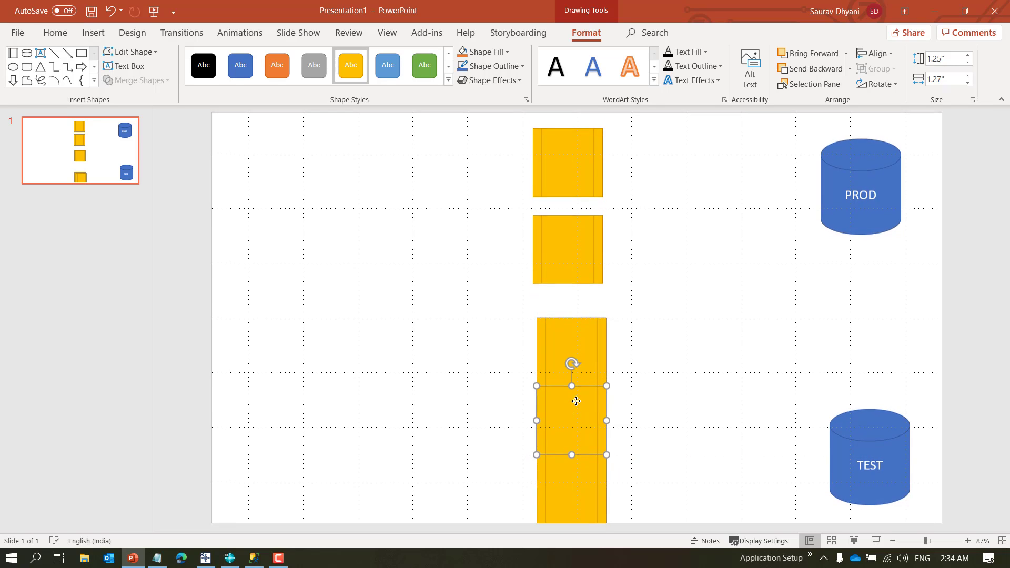
drag(582, 354, 582, 324)
- Resize and realign the rectangles into a tidy centred column: three above, two below
click(579, 181)
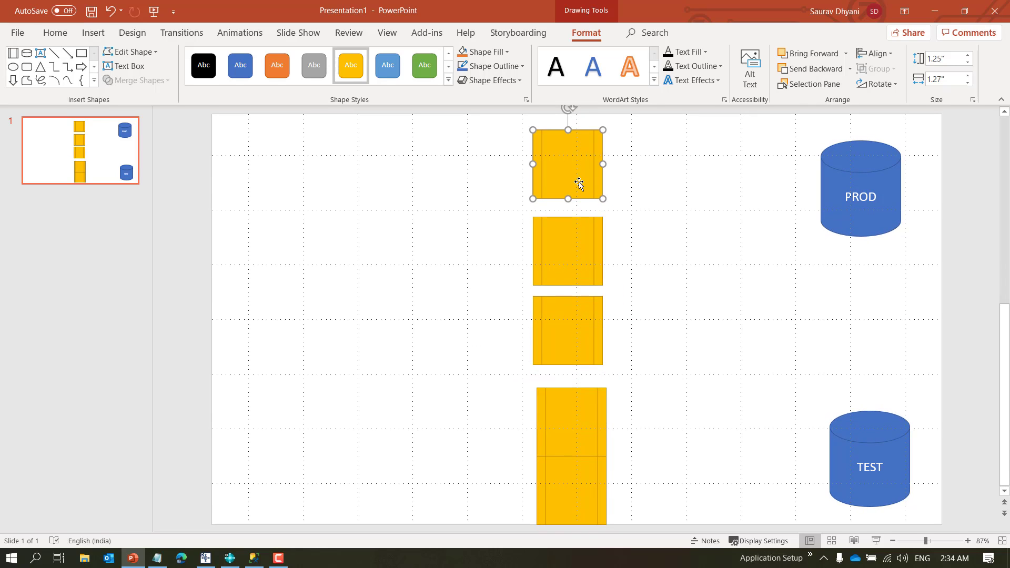
drag(568, 198, 568, 181)
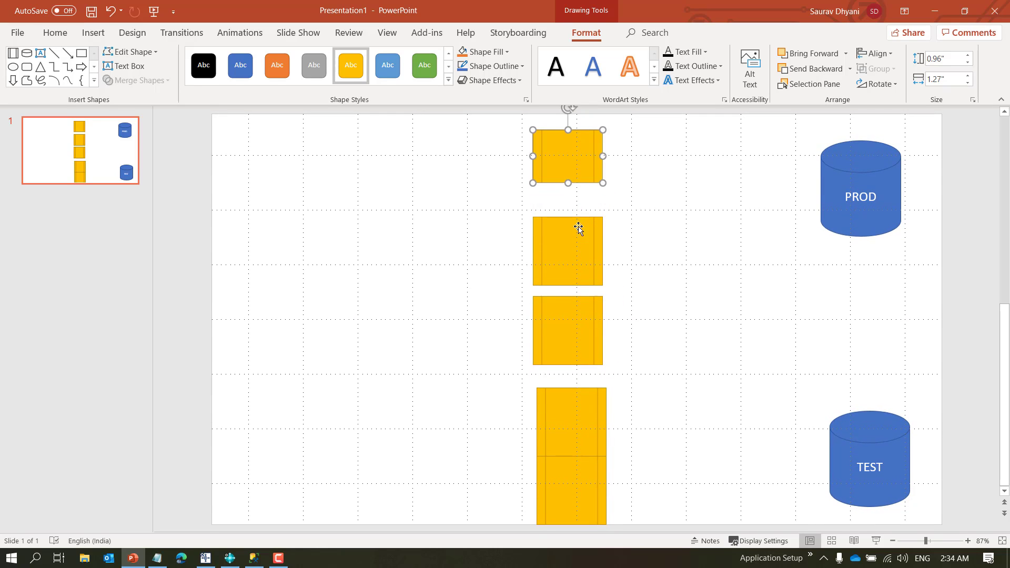
click(582, 248)
drag(582, 247, 579, 221)
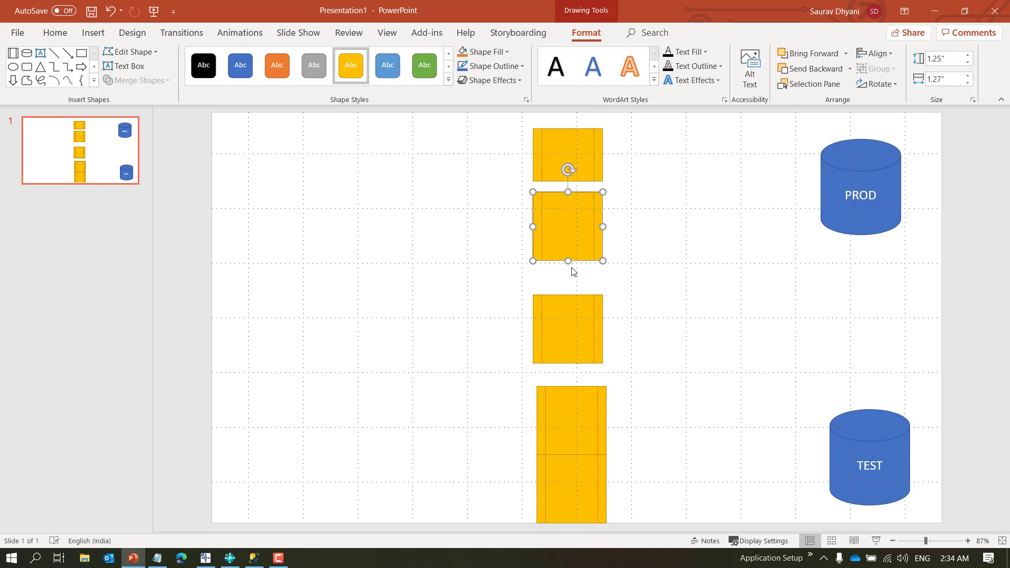
drag(569, 263, 568, 244)
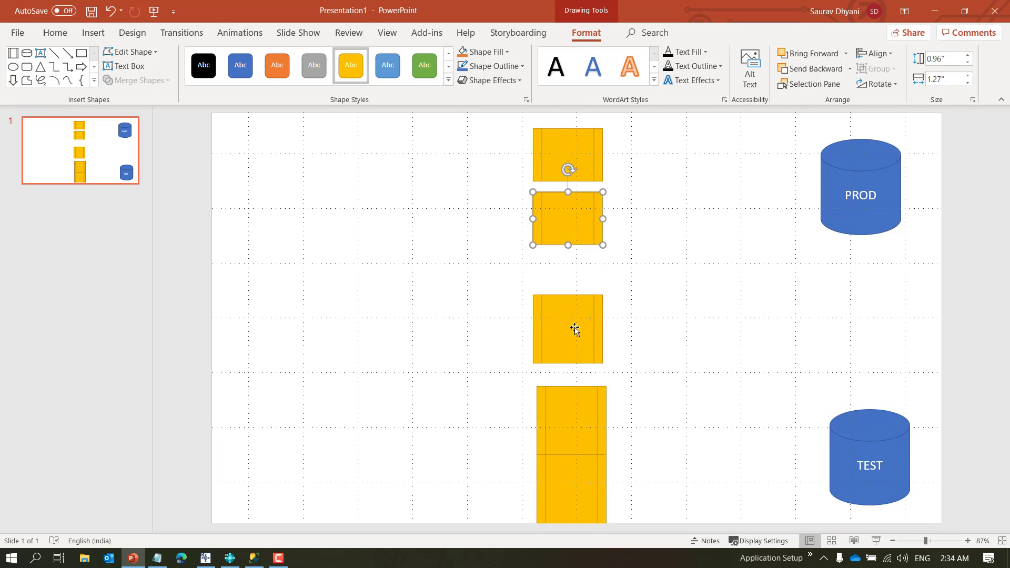
mouse_move(576, 332)
mouse_down()
mouse_move(574, 289)
mouse_move(567, 318)
mouse_up()
drag(576, 406, 575, 387)
click(661, 401)
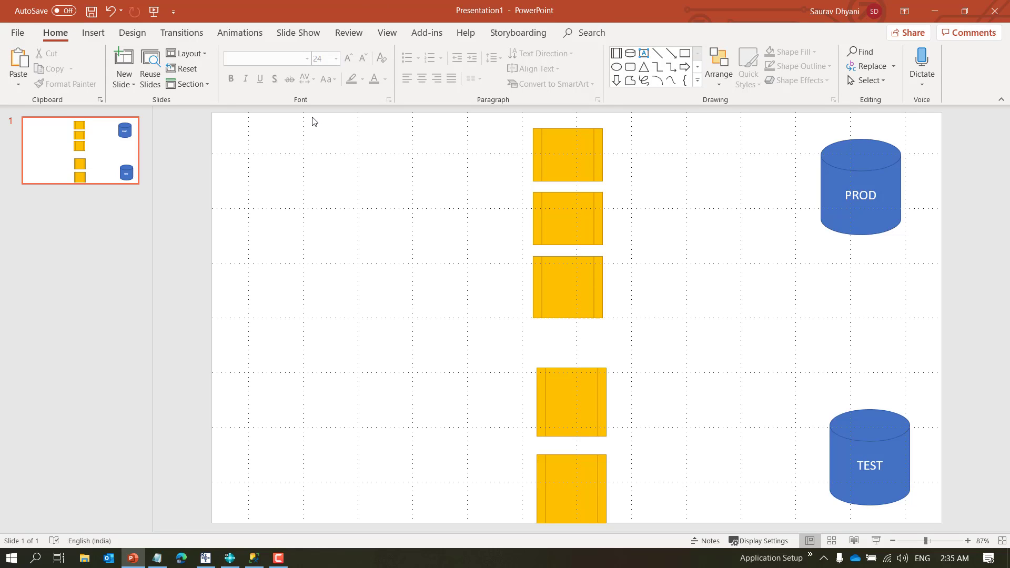
- Draw an arrow from the PROD cylinder to the top yellow box
click(87, 34)
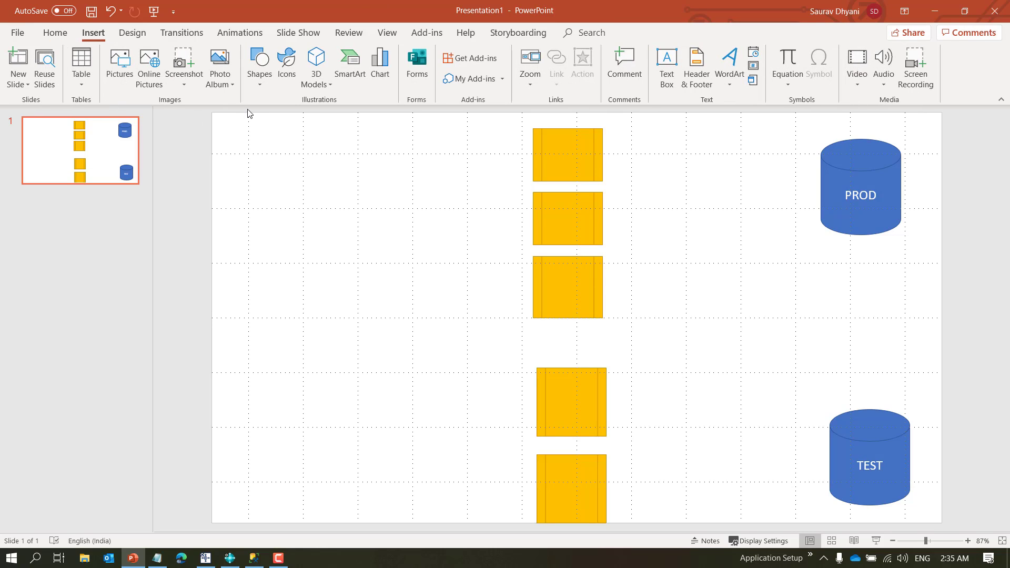
click(263, 84)
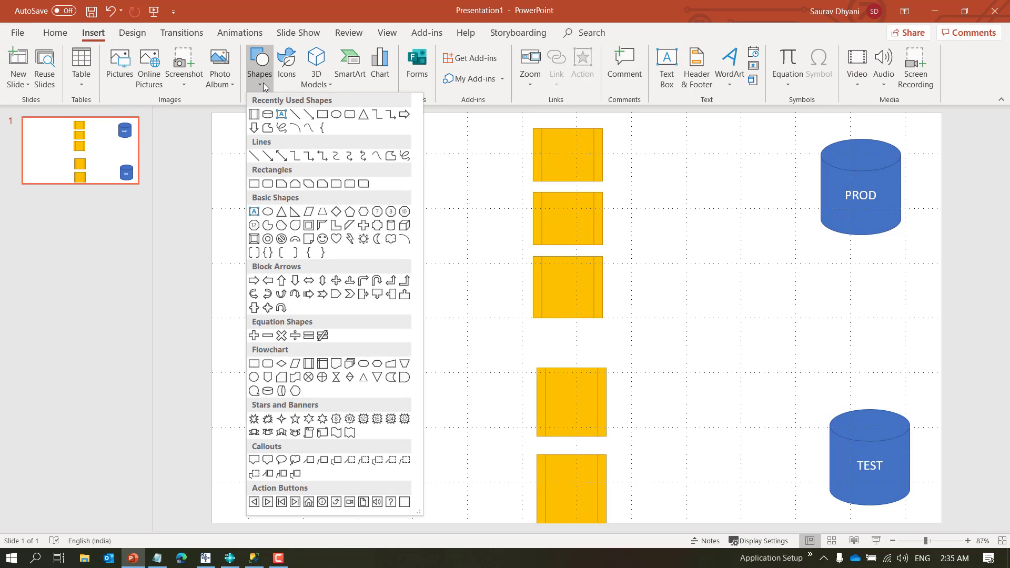
click(270, 158)
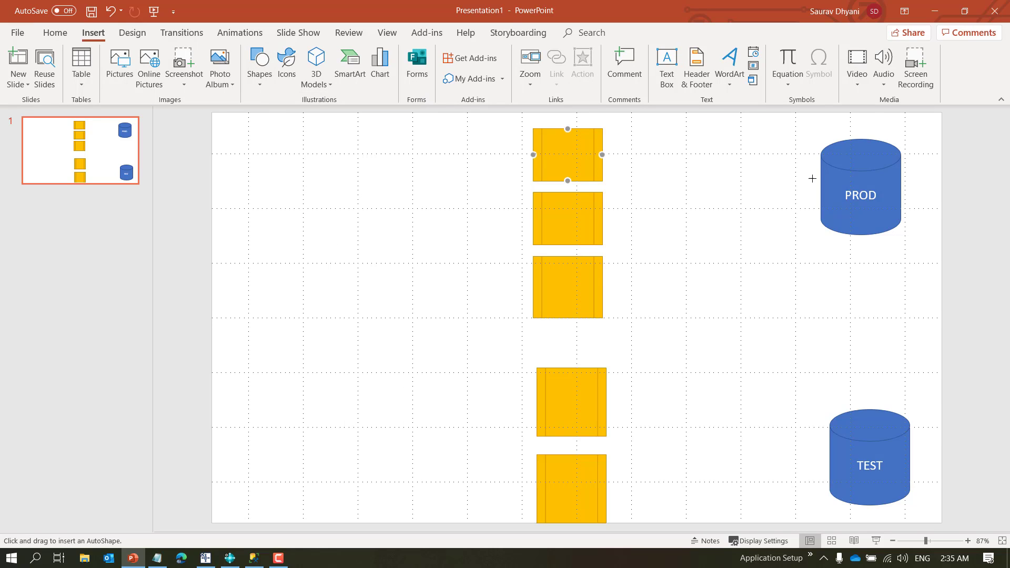
drag(821, 187, 603, 154)
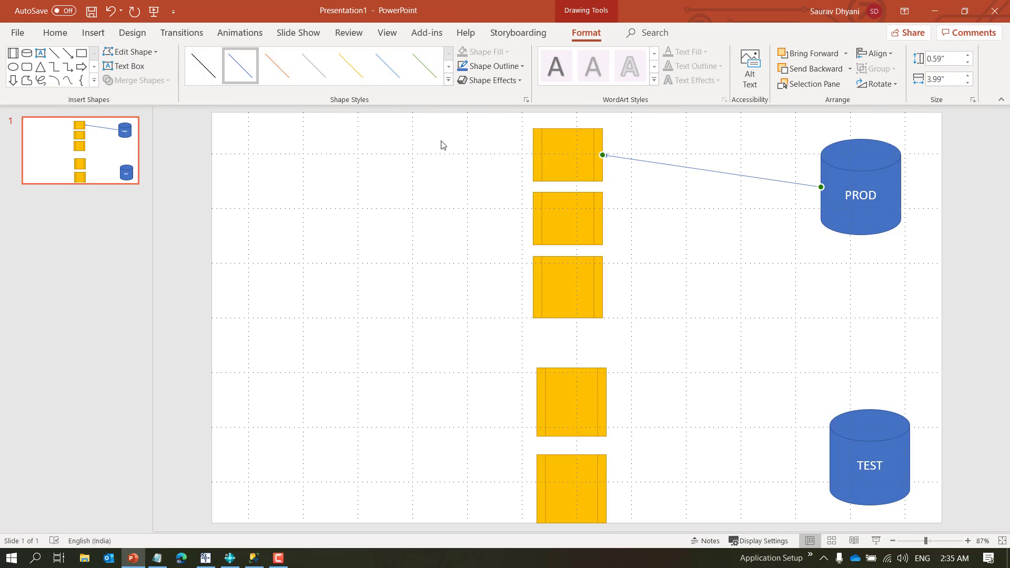
click(340, 138)
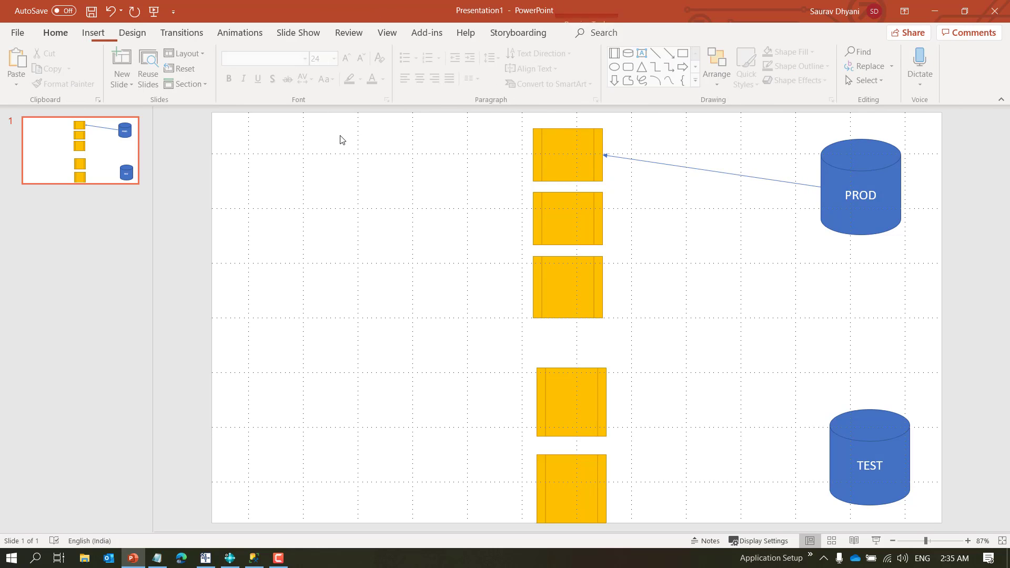
- Add arrows from PROD to the second and third boxes
click(625, 163)
key(ctrl+d)
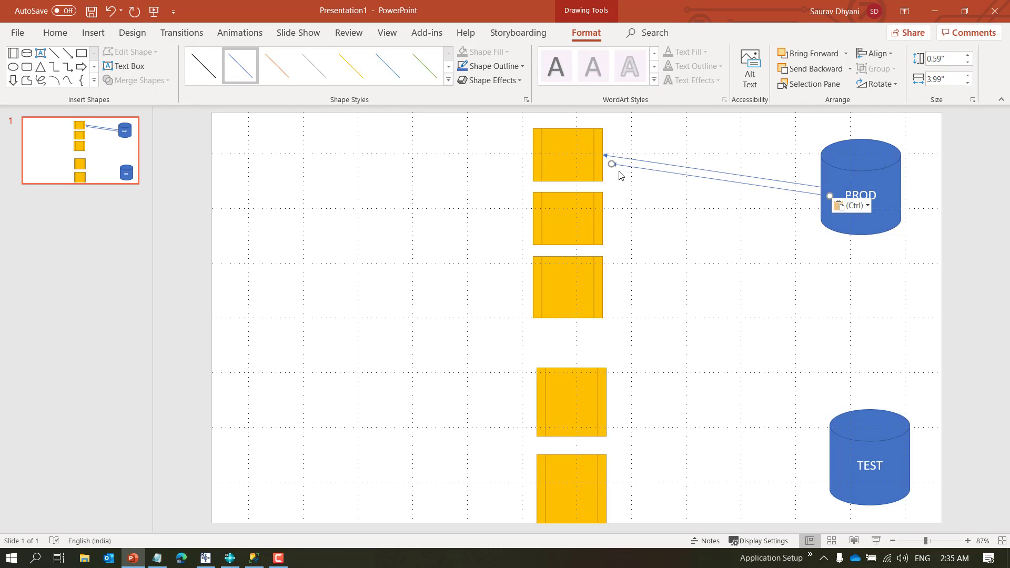
drag(611, 163, 603, 219)
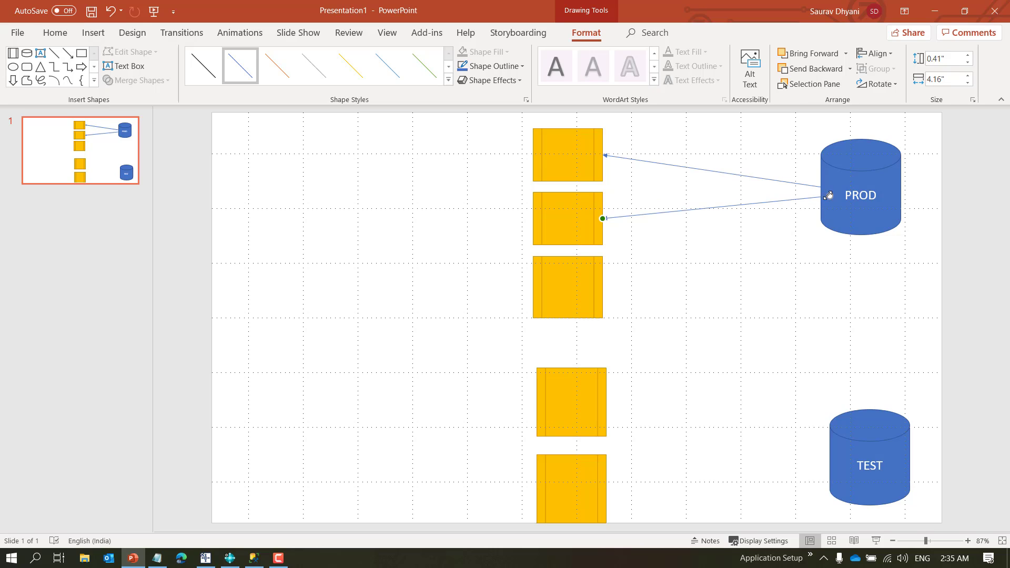
drag(830, 197, 821, 188)
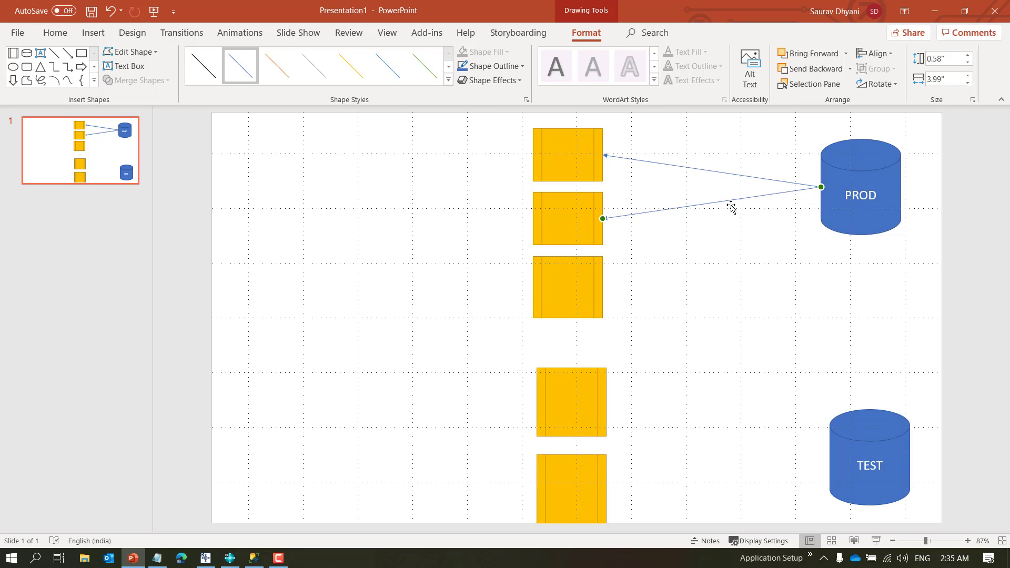
key(ctrl+c)
key(ctrl+v)
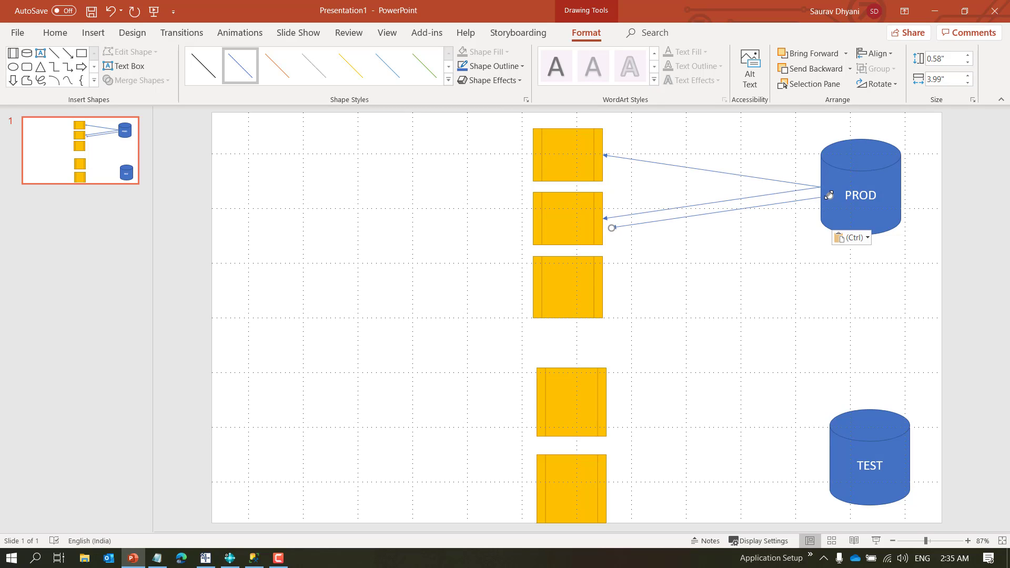
drag(830, 195, 821, 187)
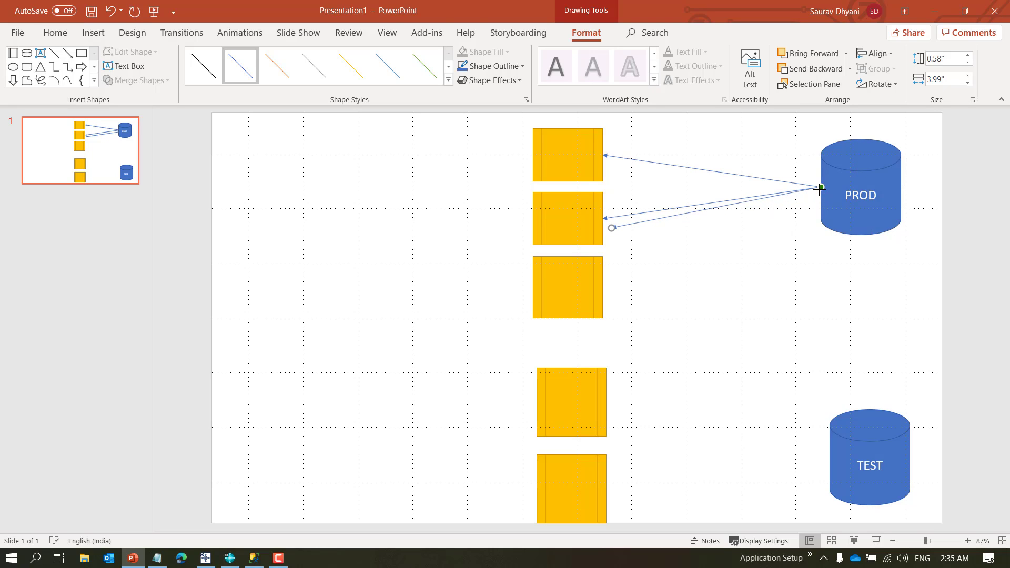
drag(612, 227, 604, 287)
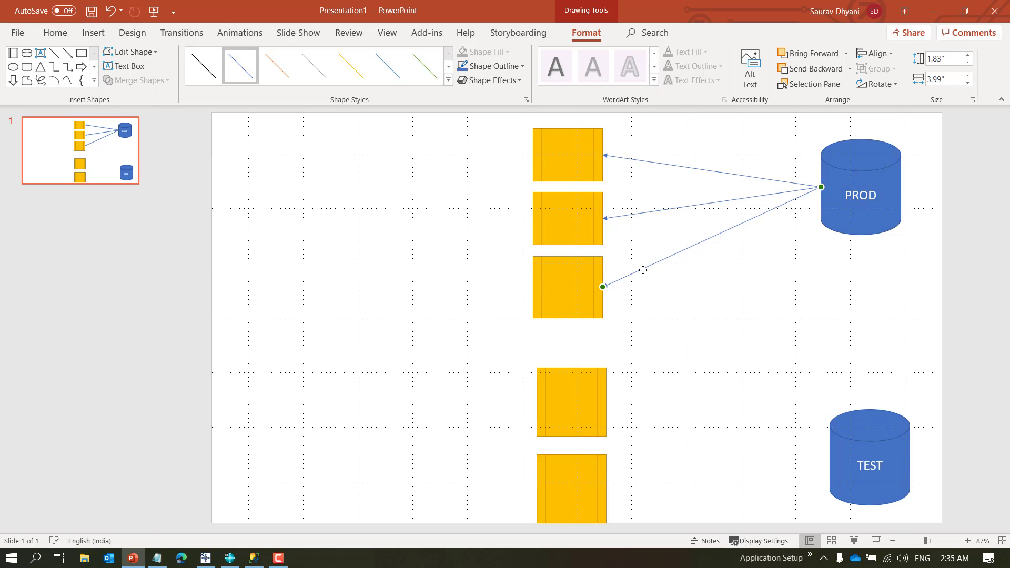
- Move TEST up beside the lower boxes and connect arrows to the fourth and fifth boxes
key(ctrl+v)
drag(689, 265, 686, 469)
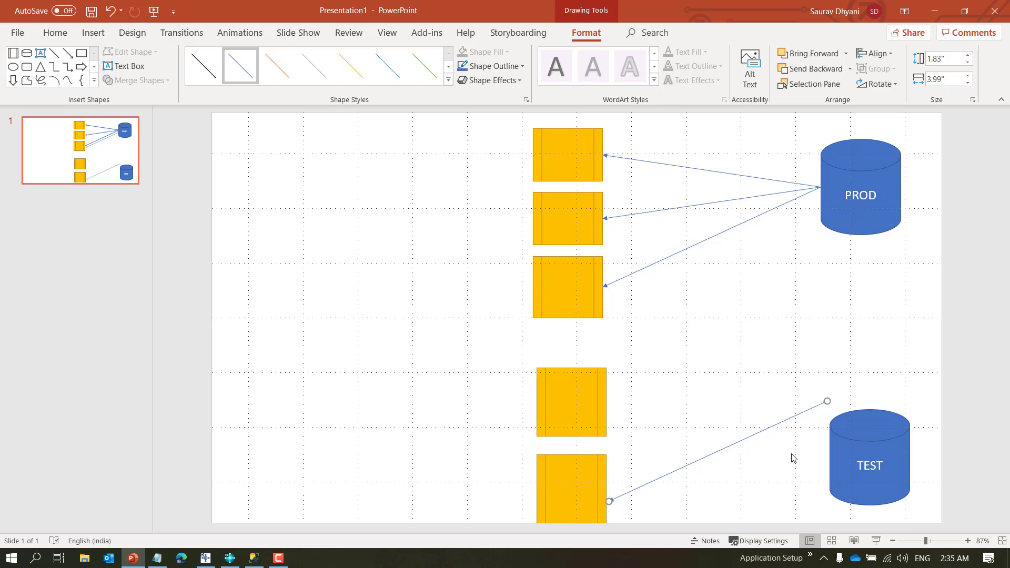
drag(857, 451, 847, 401)
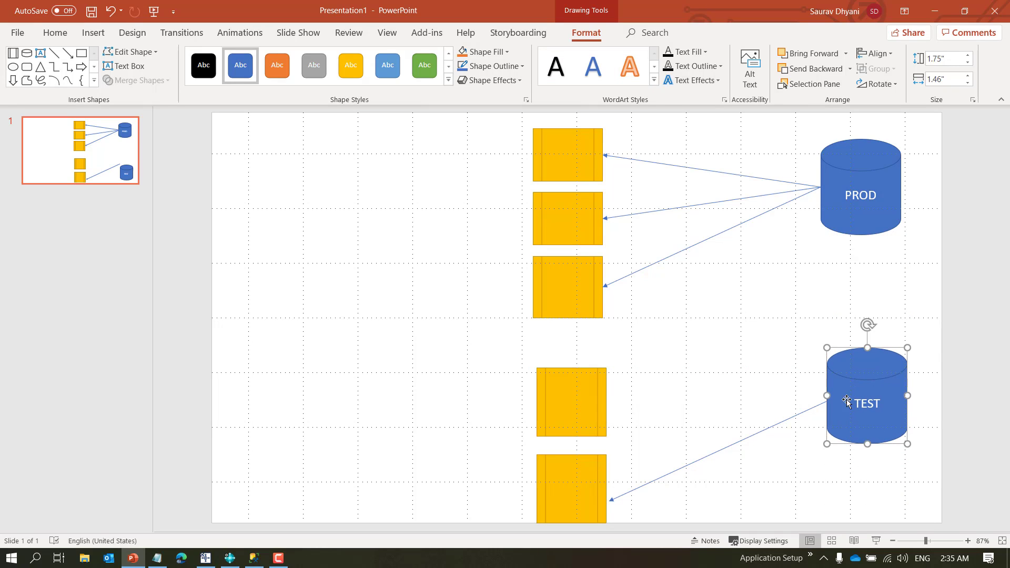
click(747, 438)
key(ctrl+c)
key(ctrl+v)
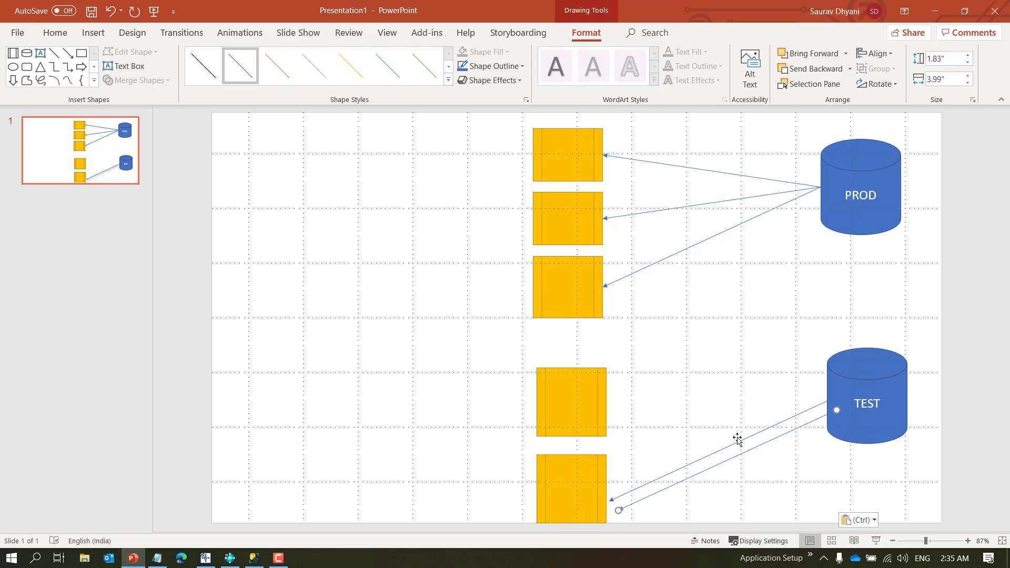
drag(740, 443, 726, 347)
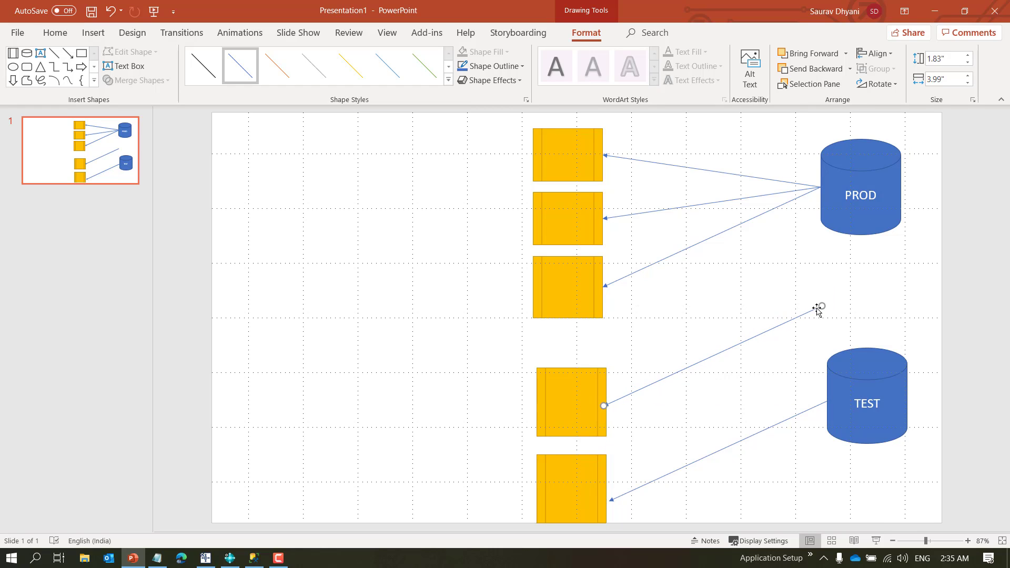
drag(819, 308, 824, 401)
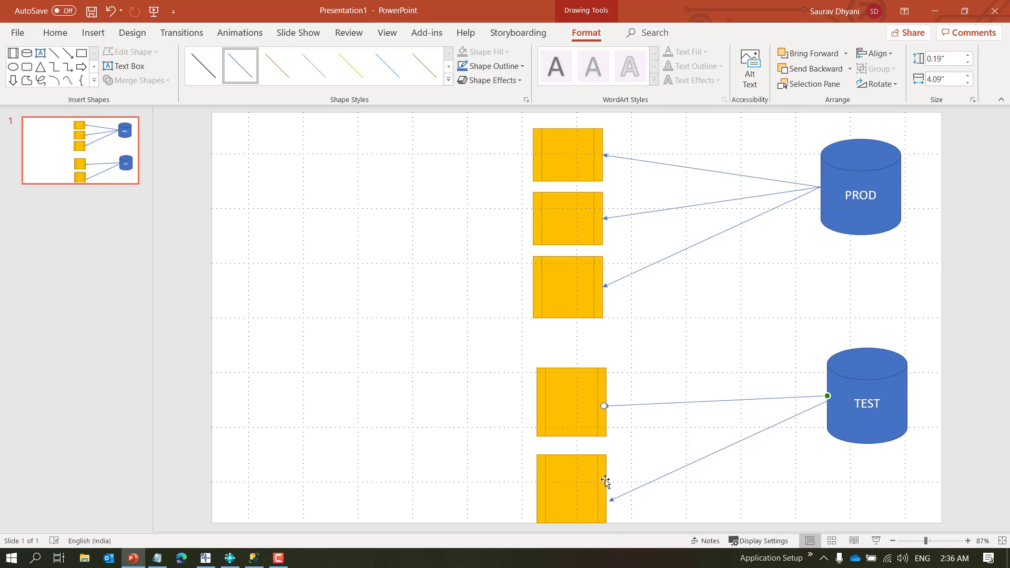
- Label the bottom box 'Test WS' on two lines and make it orange
click(565, 489)
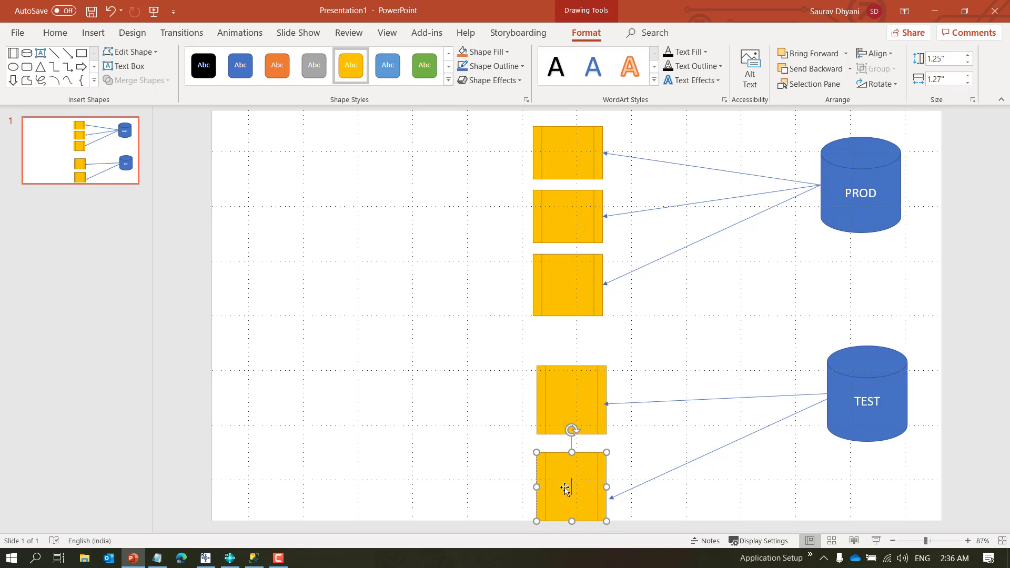
text(Test)
key(Return)
text(WE)
key(BackSpace)
text(S)
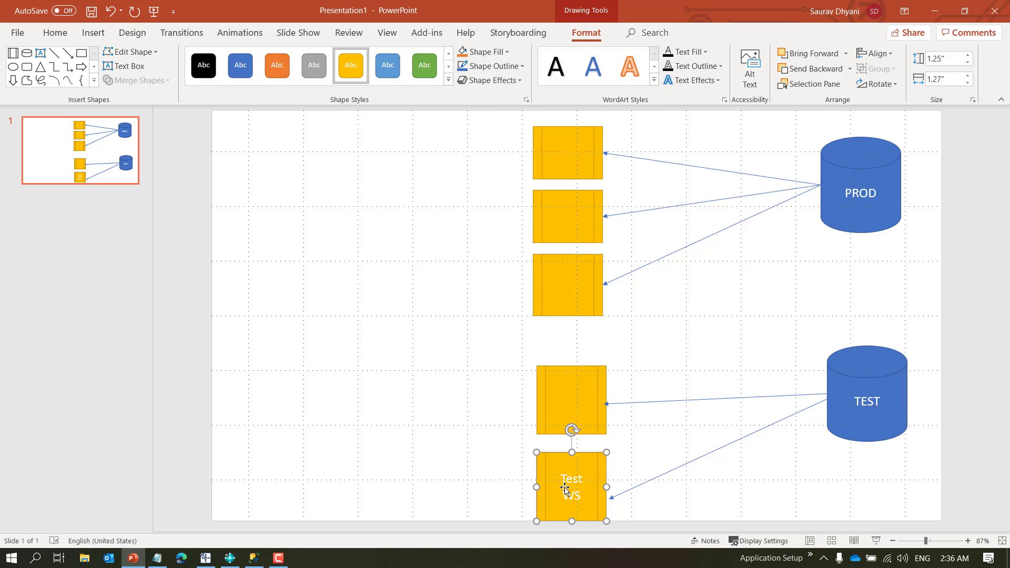
click(287, 66)
- Apply the orange style to the other four boxes together
click(568, 405)
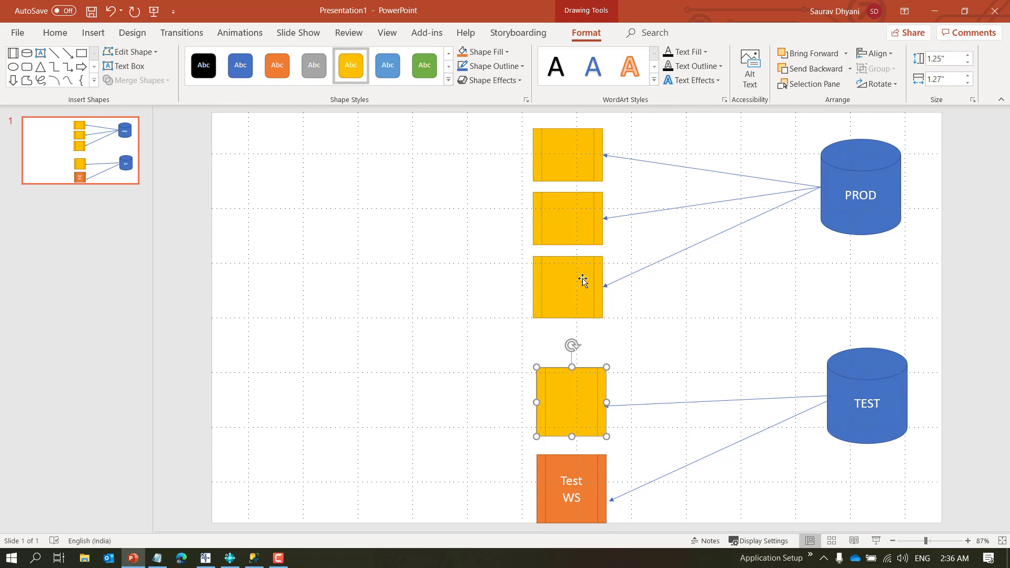
shift+click(583, 281)
shift+click(593, 208)
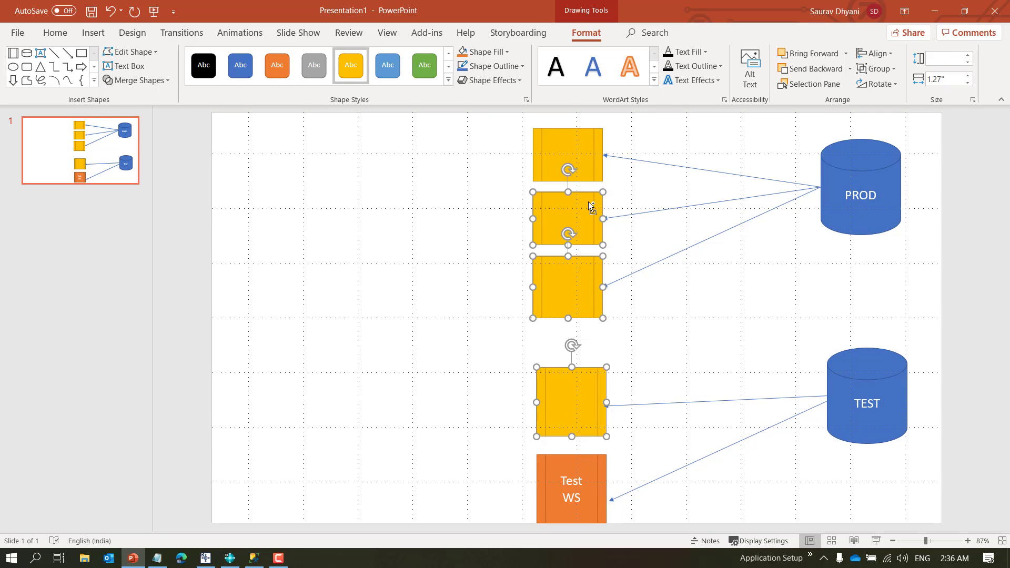
shift+click(590, 155)
click(277, 65)
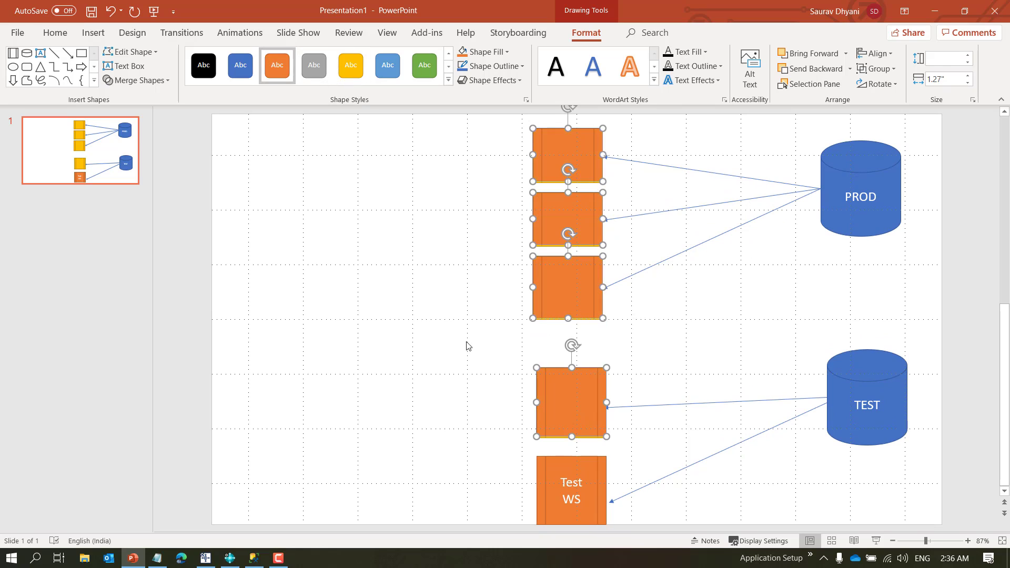
- Label the boxes Test Client, Client, Web Service and NAS / Tasks
click(583, 405)
text(Test )
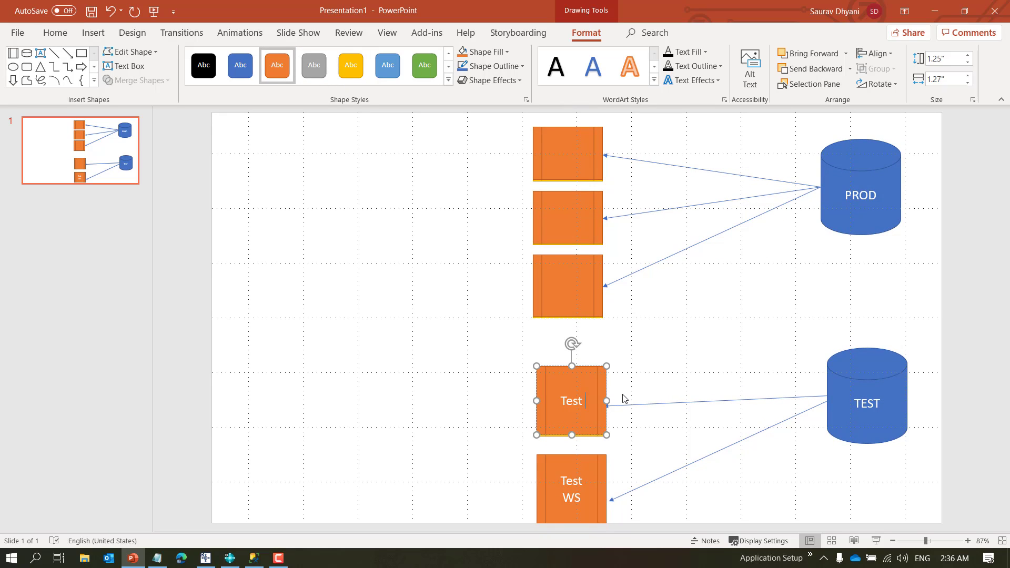
text(Client)
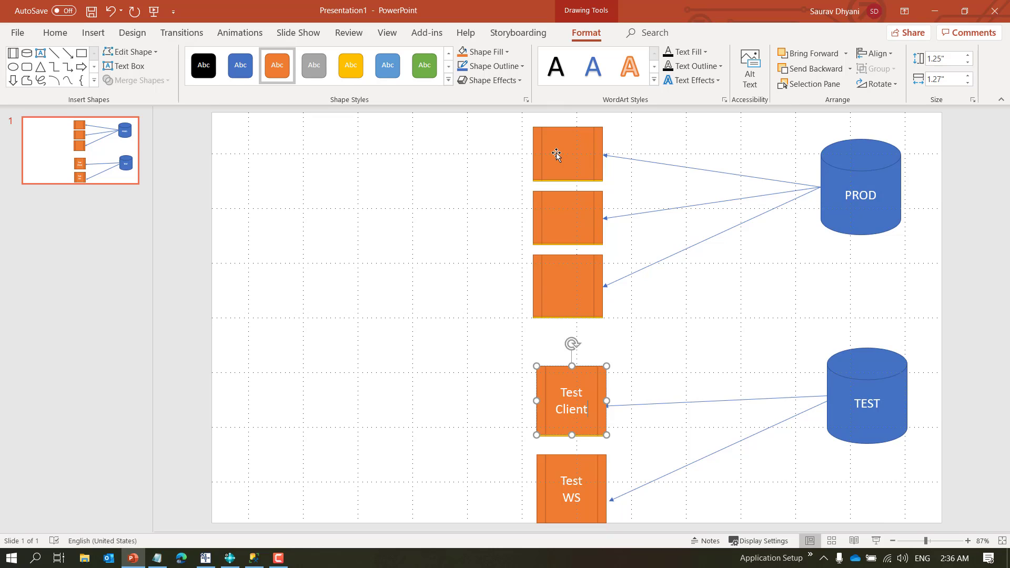
click(559, 153)
text(Client)
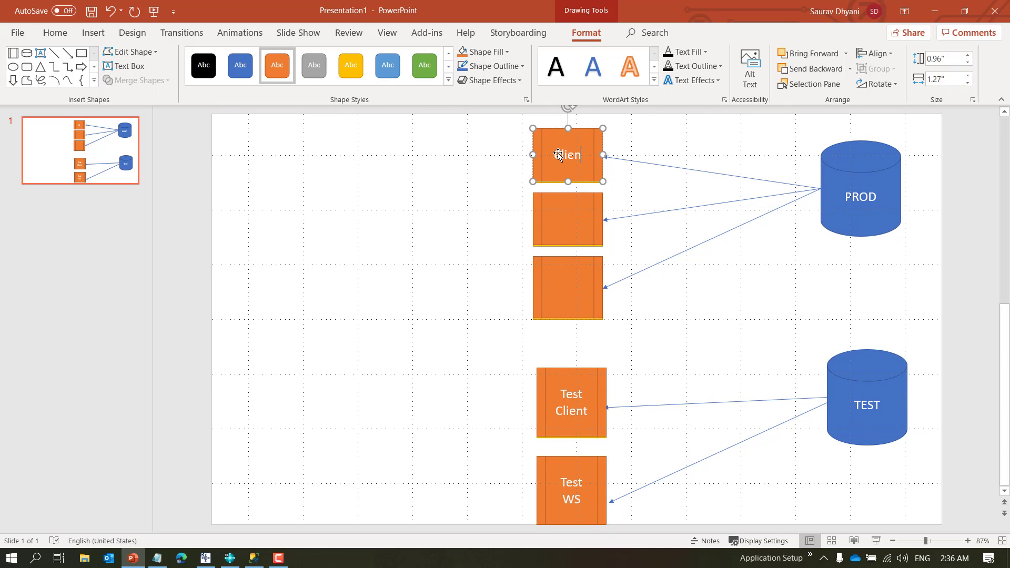
click(559, 216)
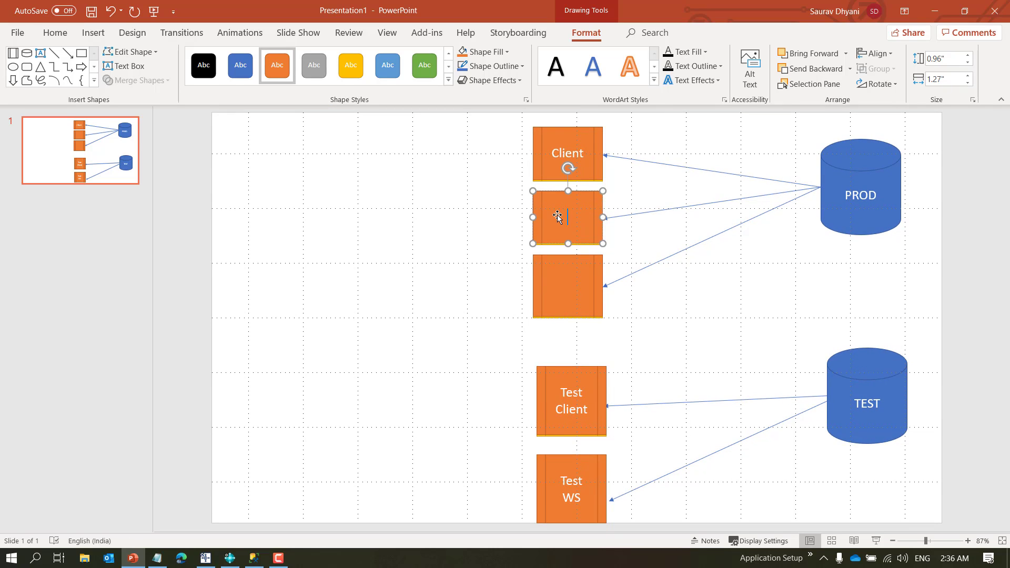
text(Web Service)
click(574, 289)
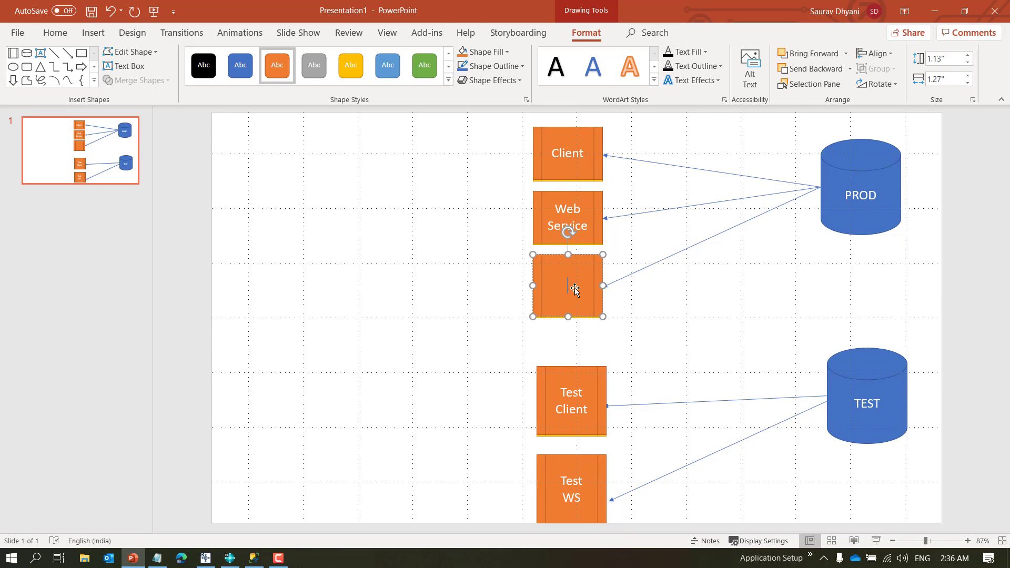
text(NA)
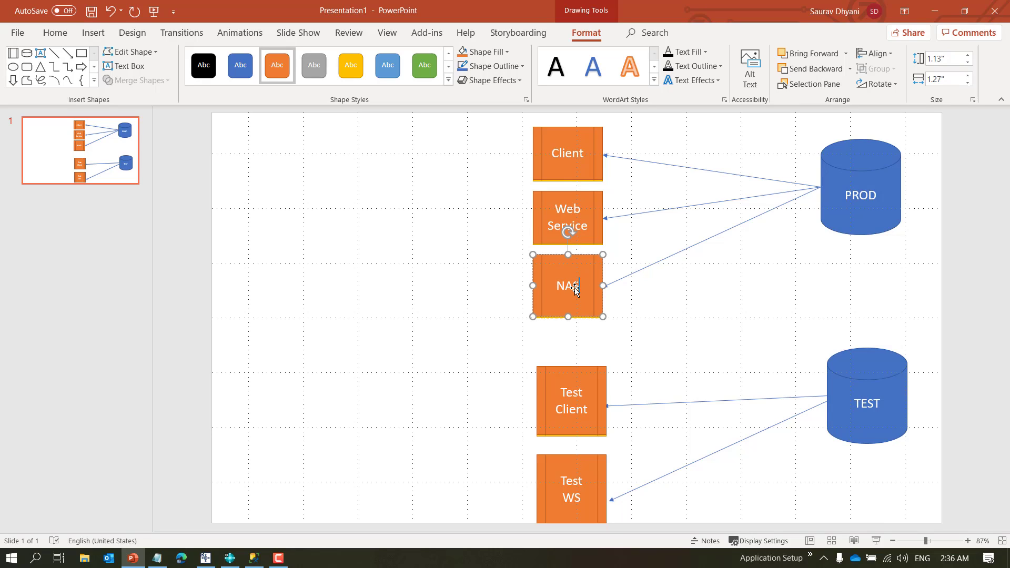
text(S / Tas)
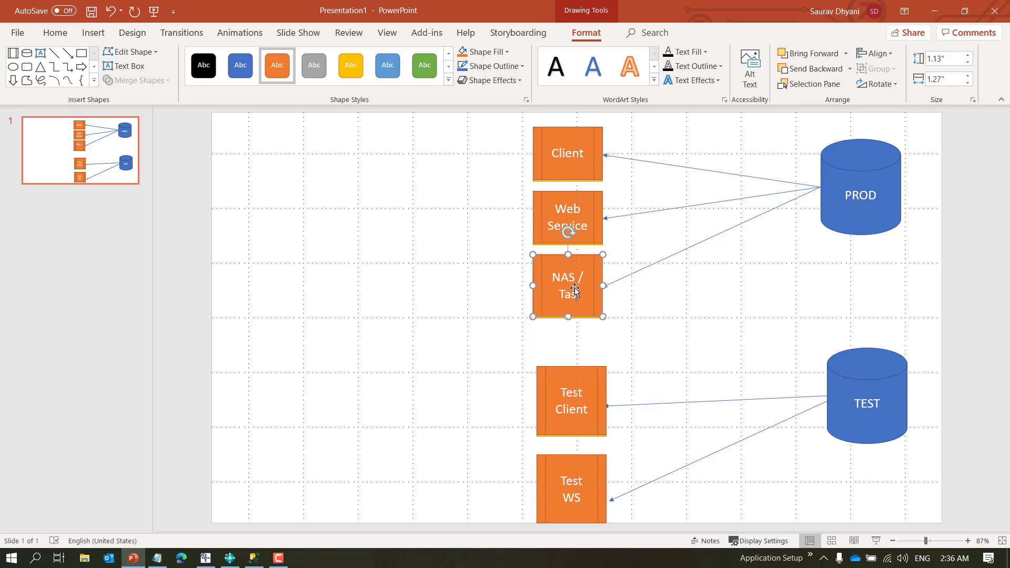
text(ks.)
click(708, 274)
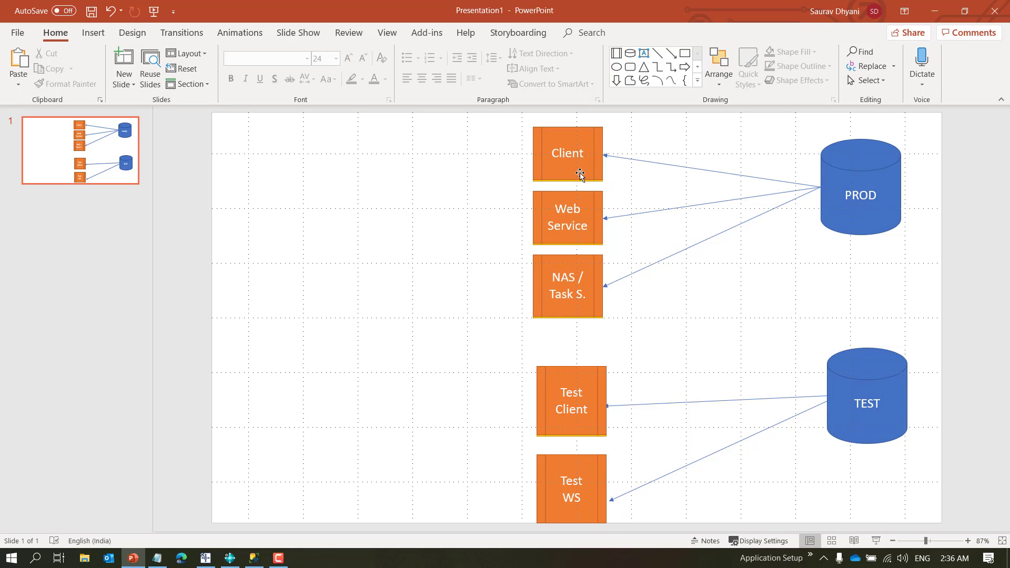
- Minimise PowerPoint to bring back the full-screen Dynamics NAV / BC title slide
click(580, 174)
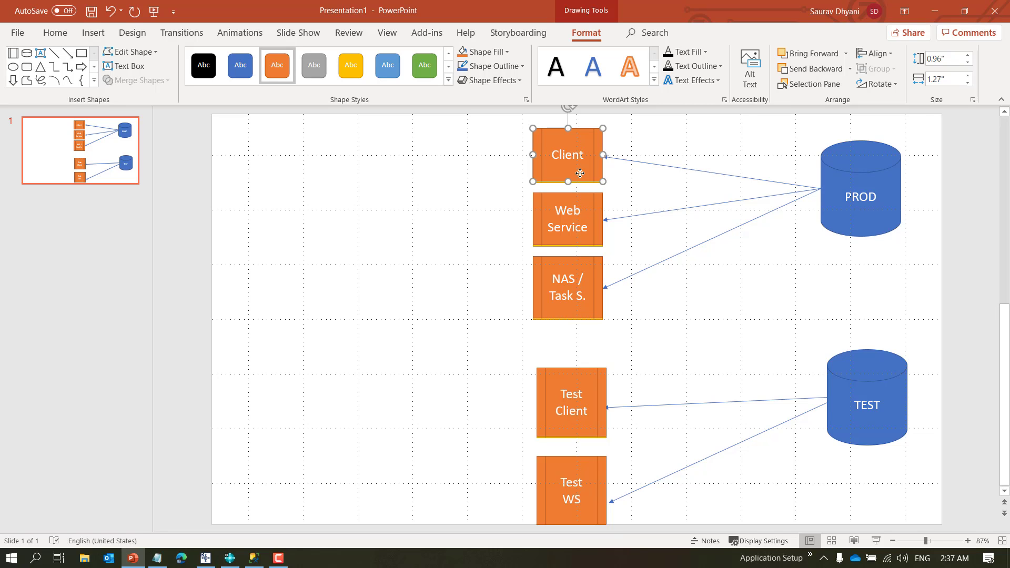
click(946, 7)
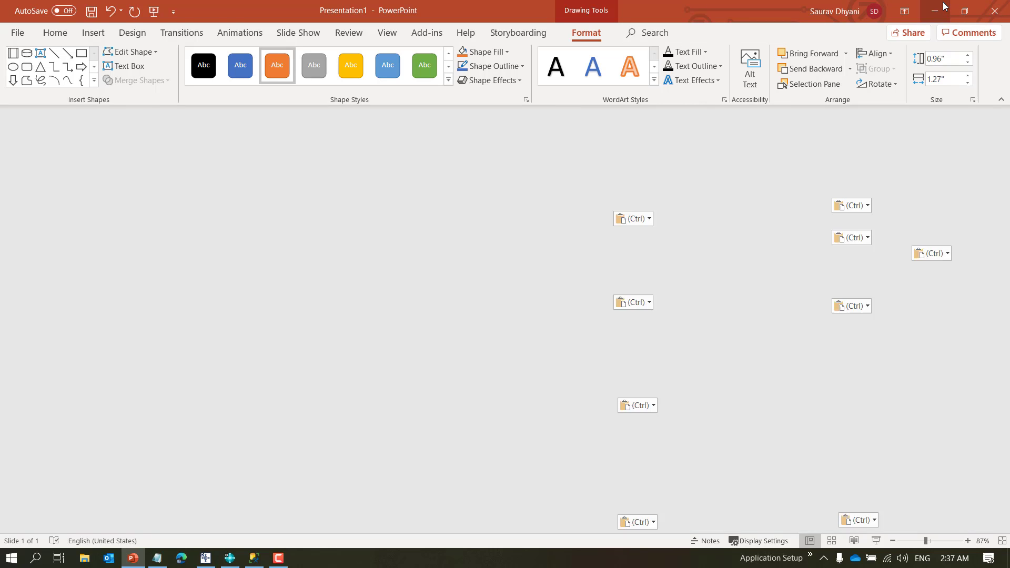
- Maximise the admin console and list the local instances BC140 and BC150
click(204, 559)
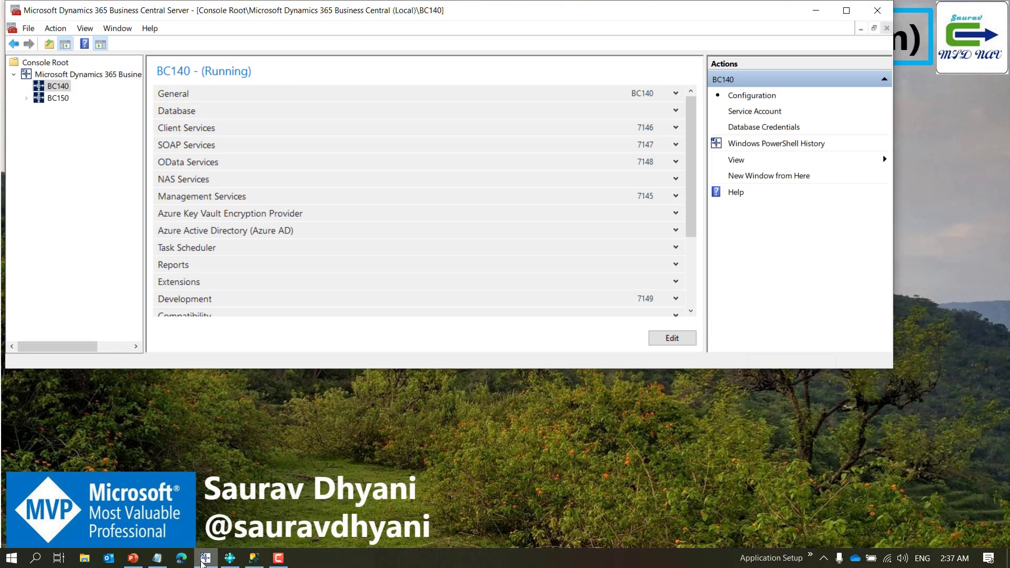
click(847, 10)
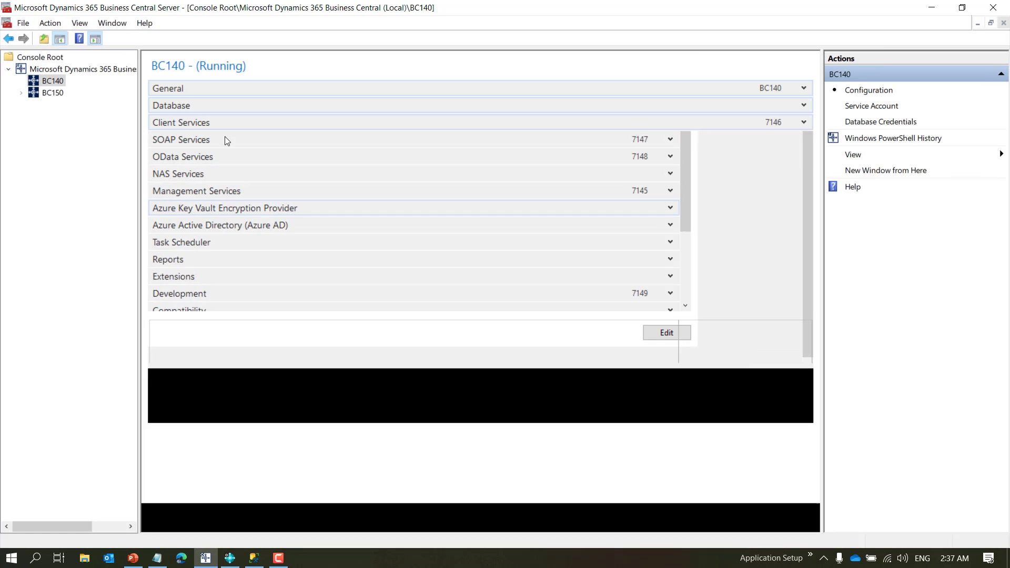
click(108, 69)
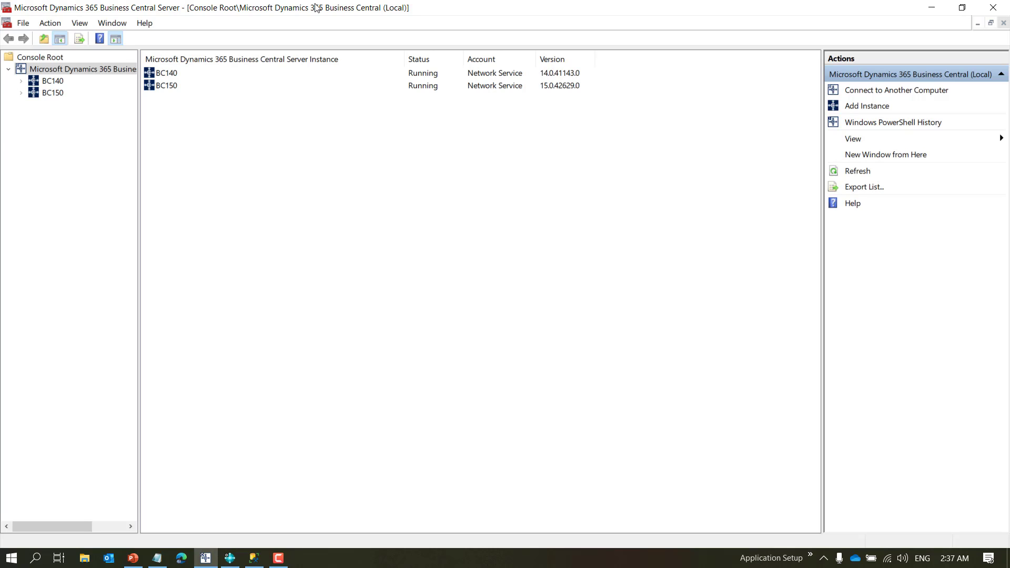
click(59, 85)
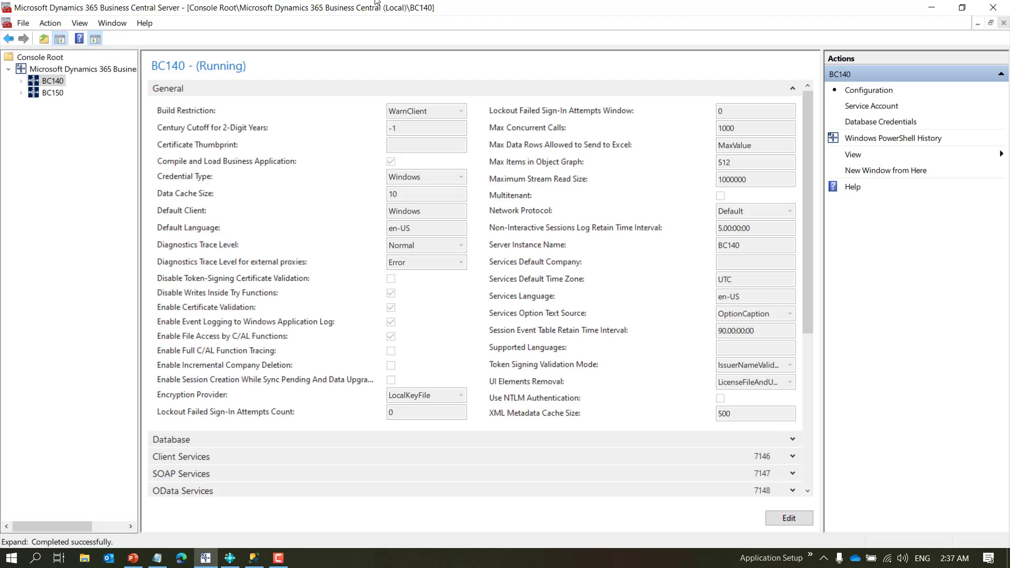
click(792, 88)
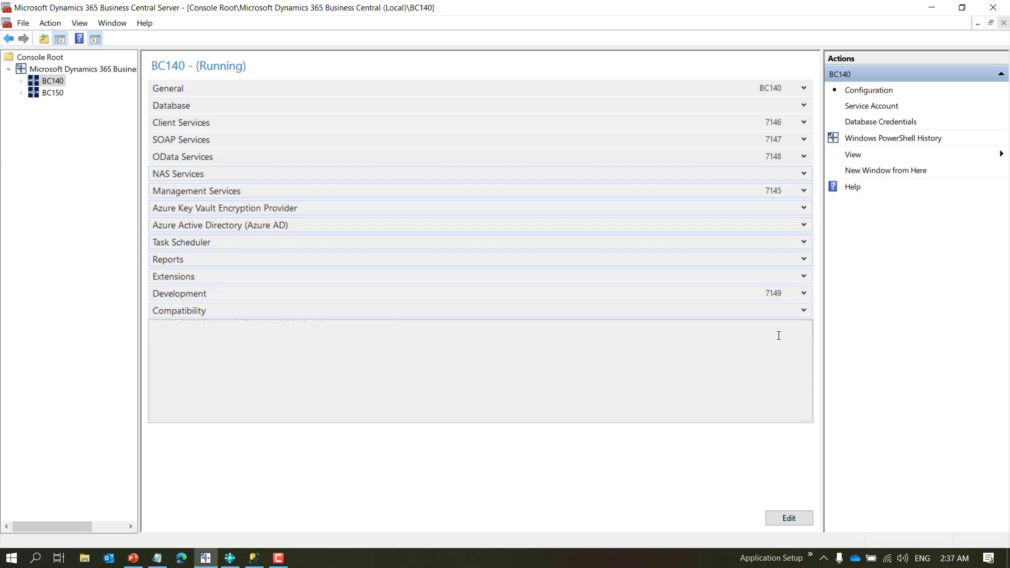
click(235, 559)
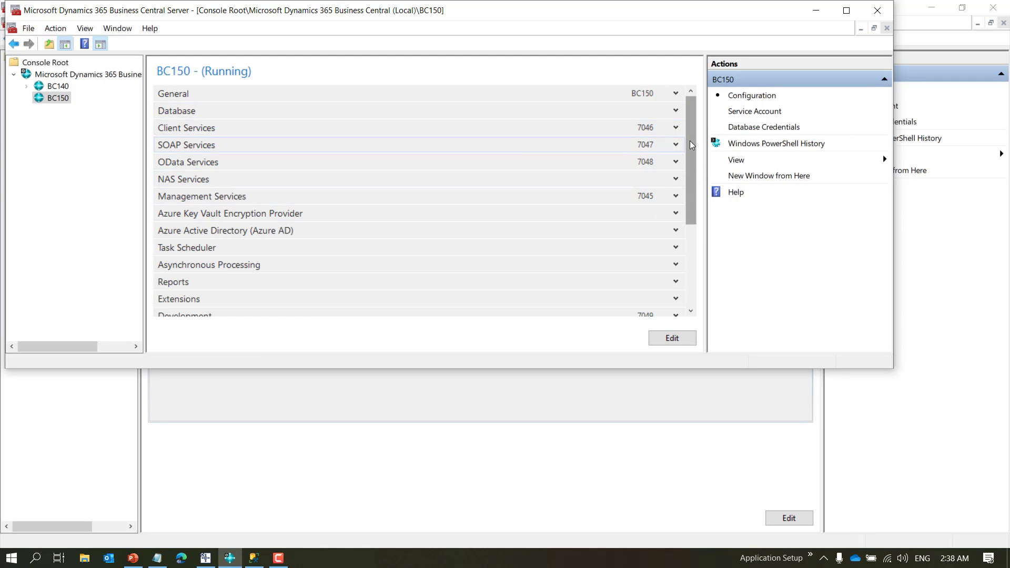
drag(691, 145, 758, 48)
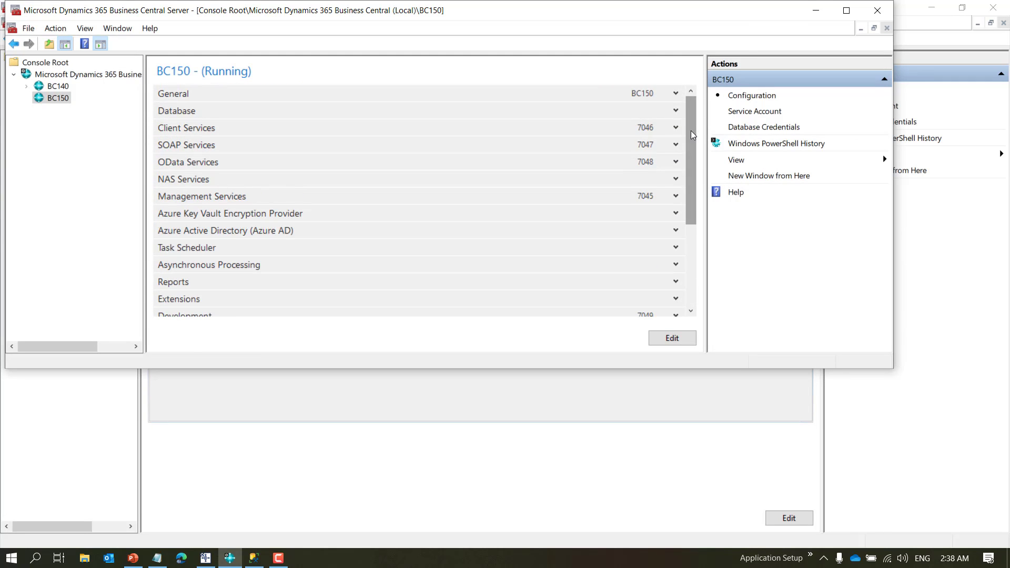
click(816, 10)
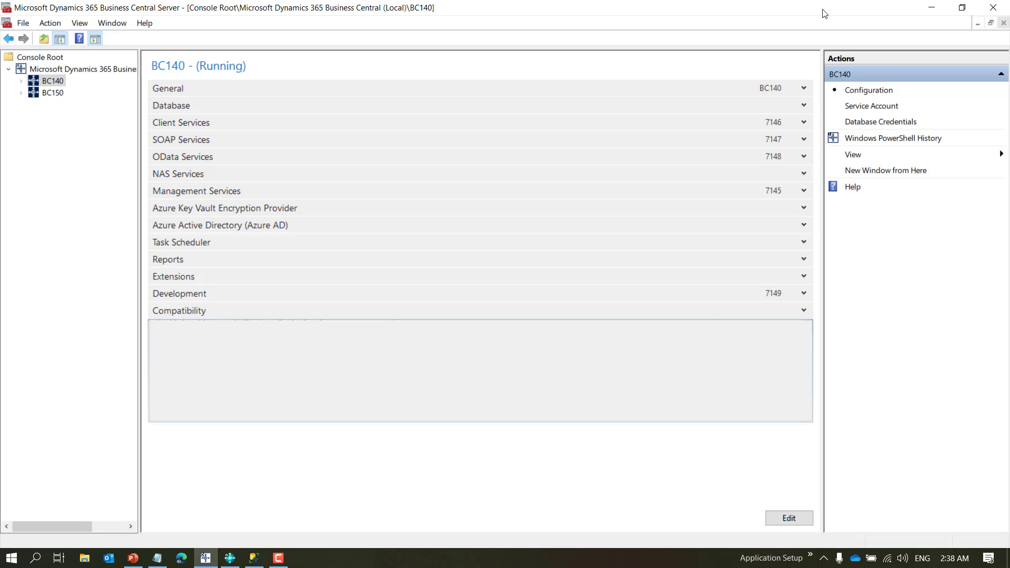
click(91, 74)
- Widen the console tree and open the Add Instance form for the local server
right_click(91, 73)
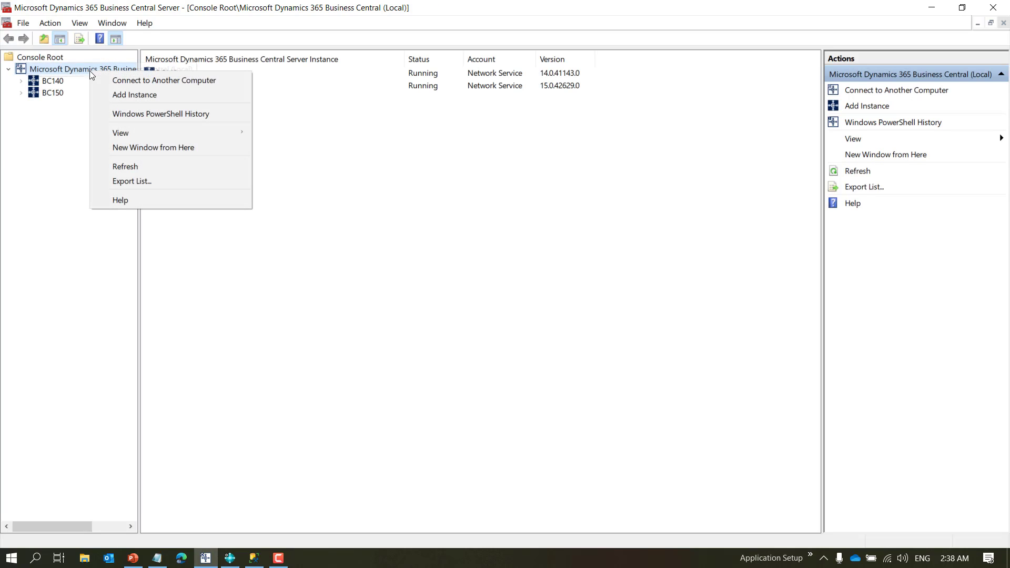
click(136, 54)
drag(138, 55, 214, 55)
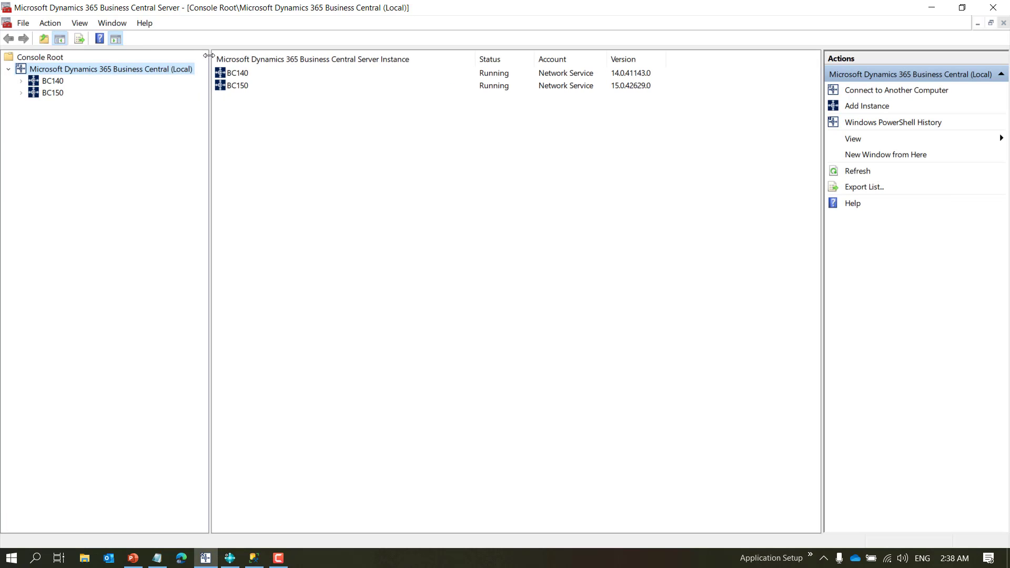
right_click(152, 69)
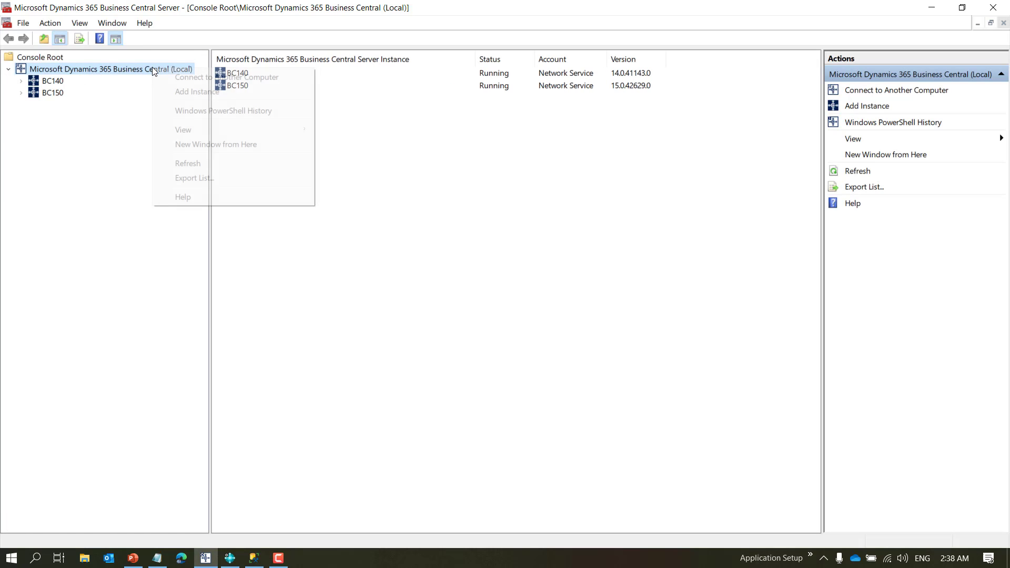
click(201, 93)
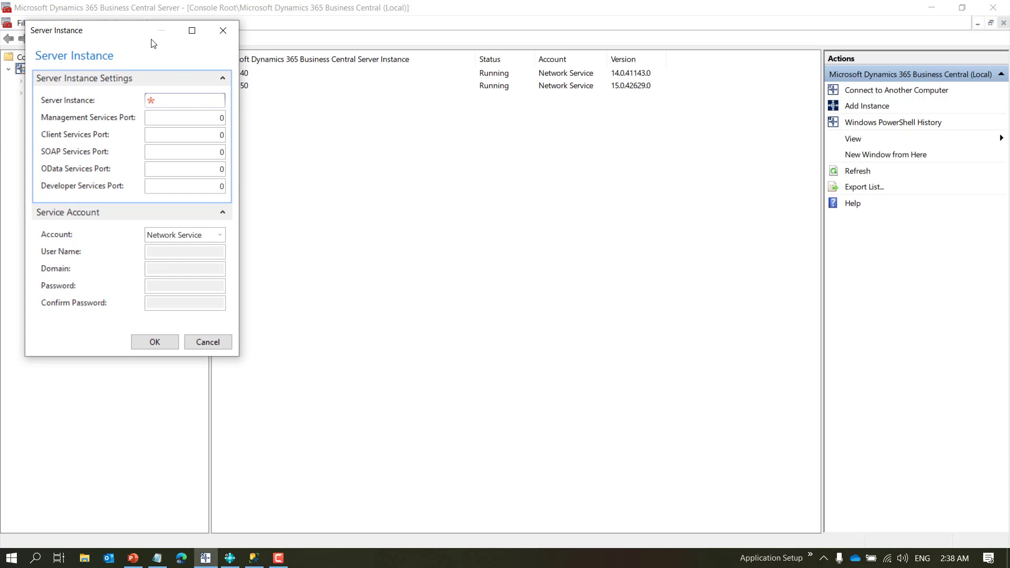
drag(106, 32, 263, 106)
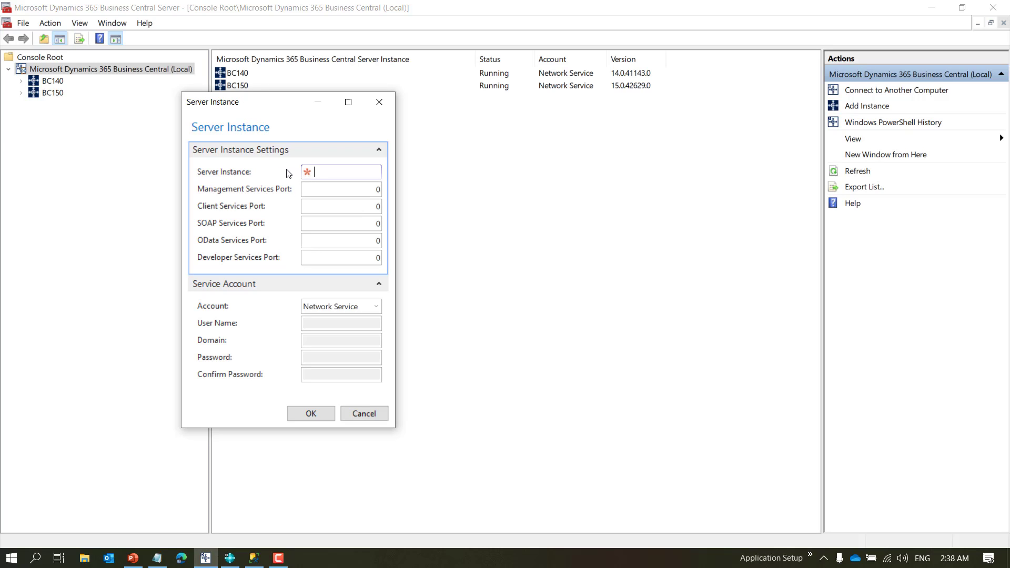
- Name the instance PROD with management, client, SOAP, OData and developer ports 7245–7249
text(PROD)
key(Tab)
text(7245)
key(Tab)
text(7246)
key(Tab)
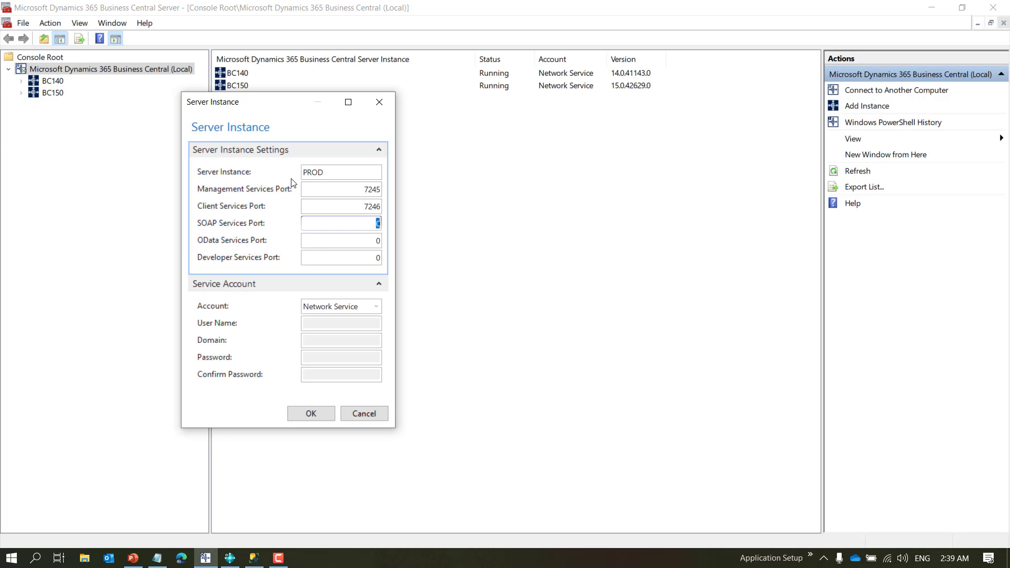
text(7247)
key(Tab)
text(7248)
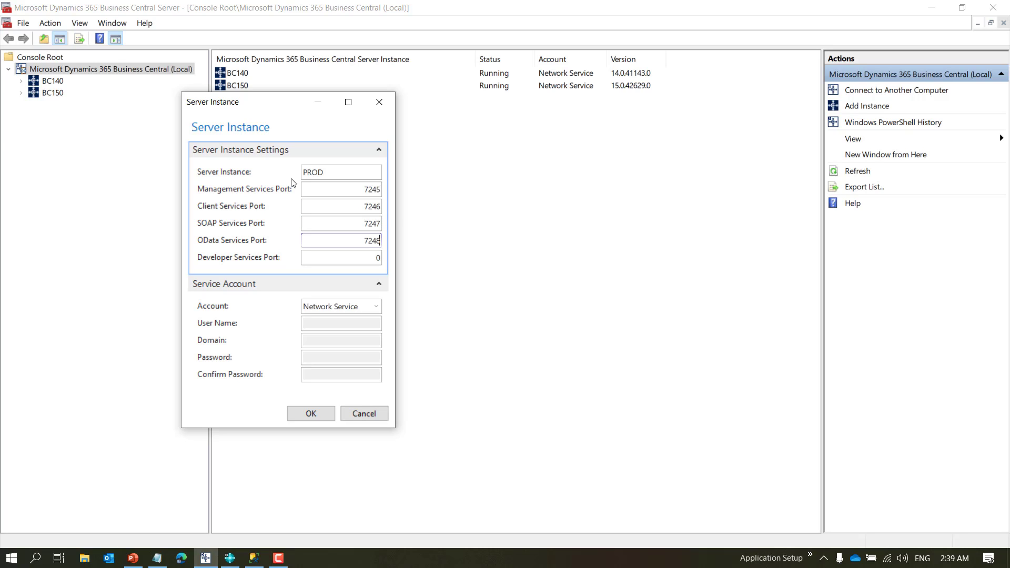
key(Tab)
text(7249)
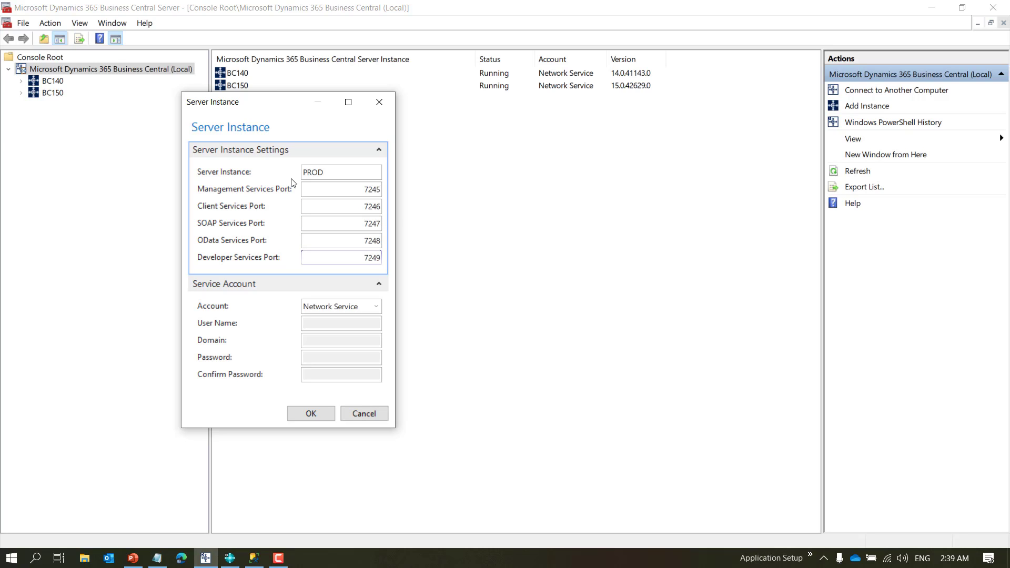
key(Tab)
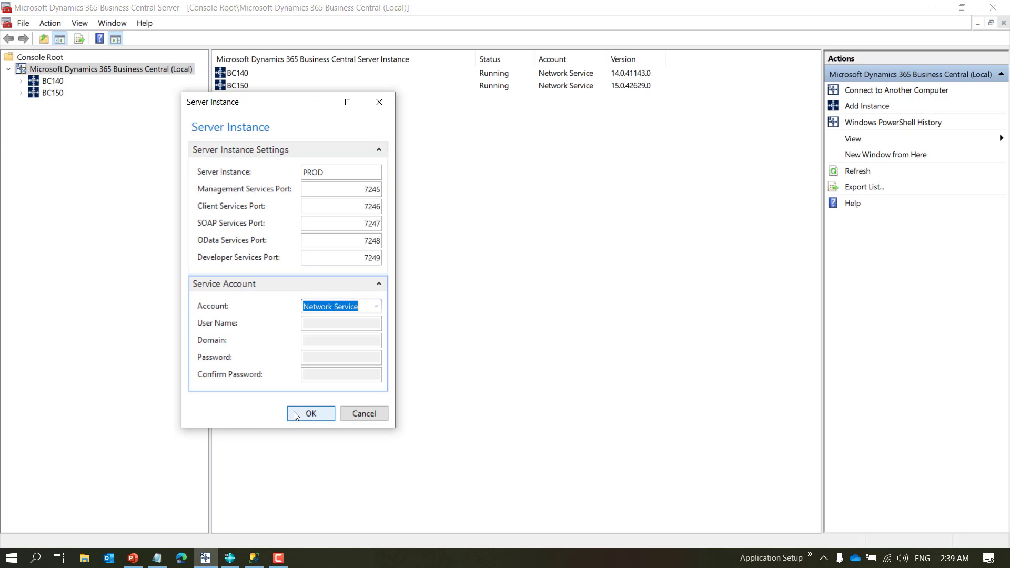
- Create PROD, view its Database settings, then open BC140's configuration
click(311, 415)
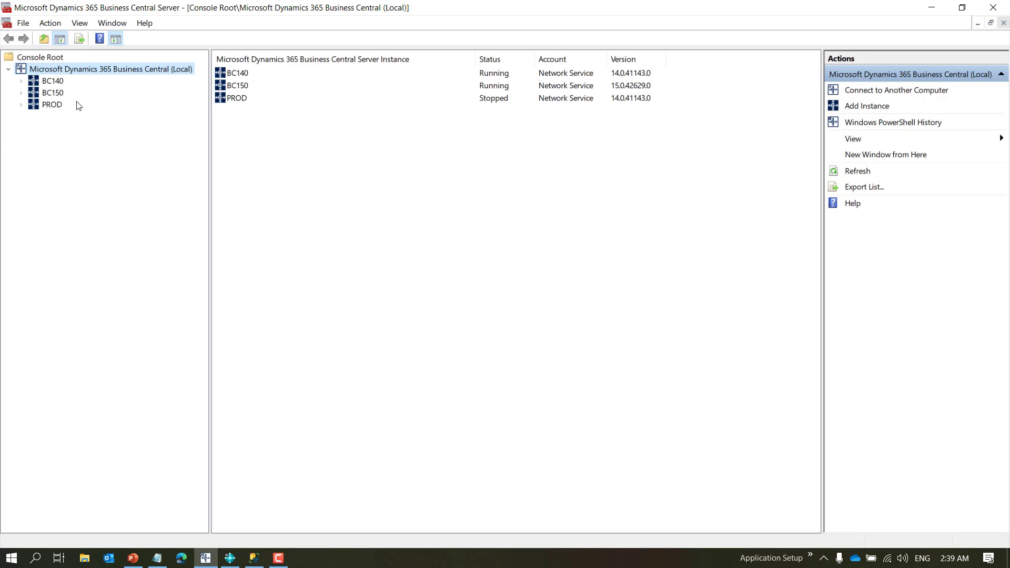
click(58, 107)
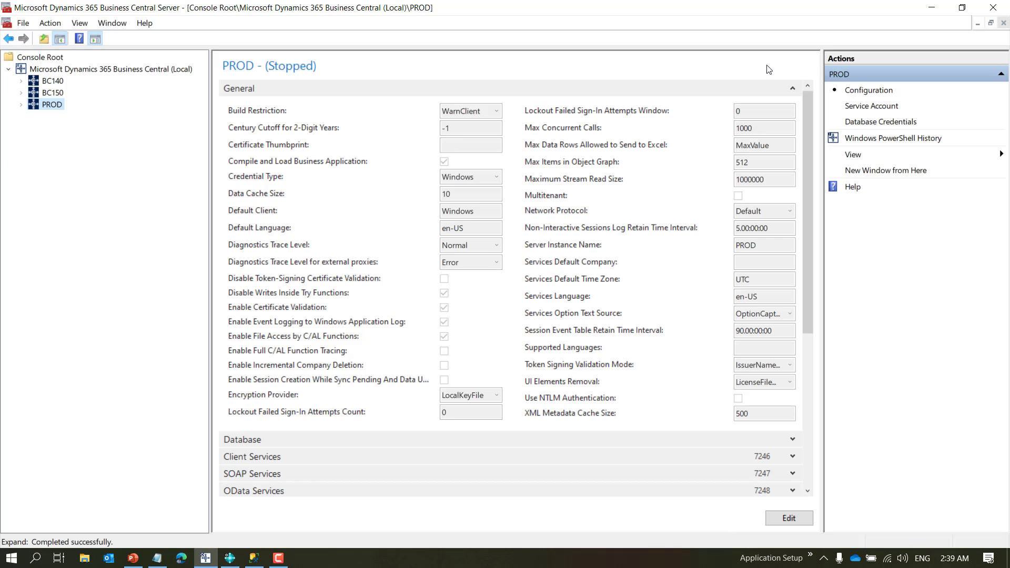
click(793, 88)
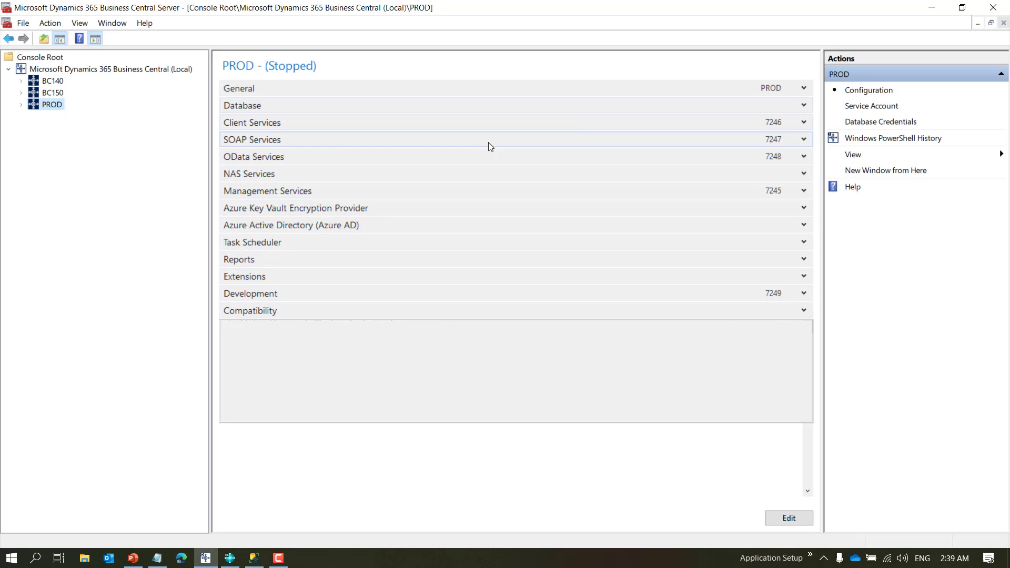
click(803, 106)
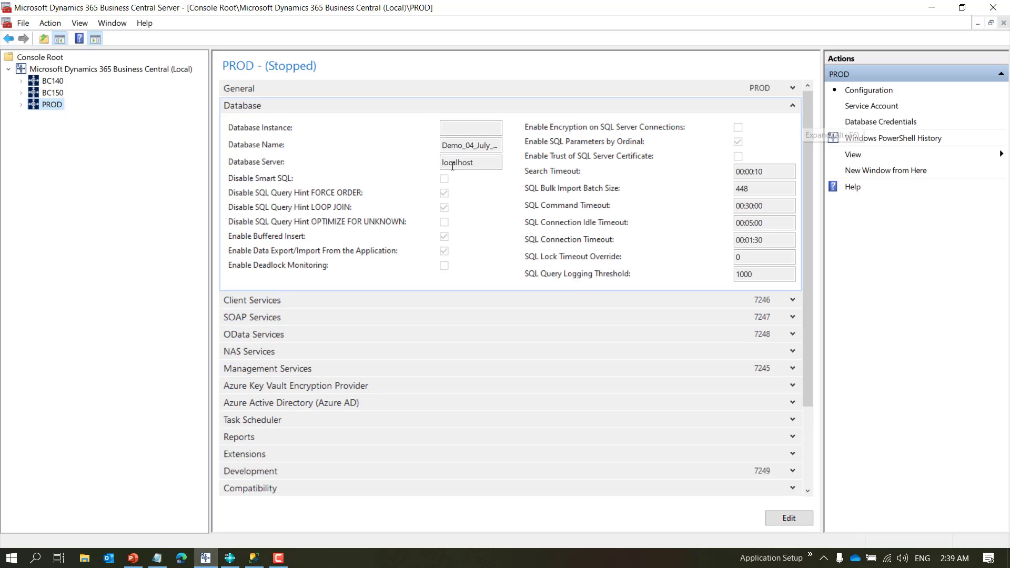
click(56, 81)
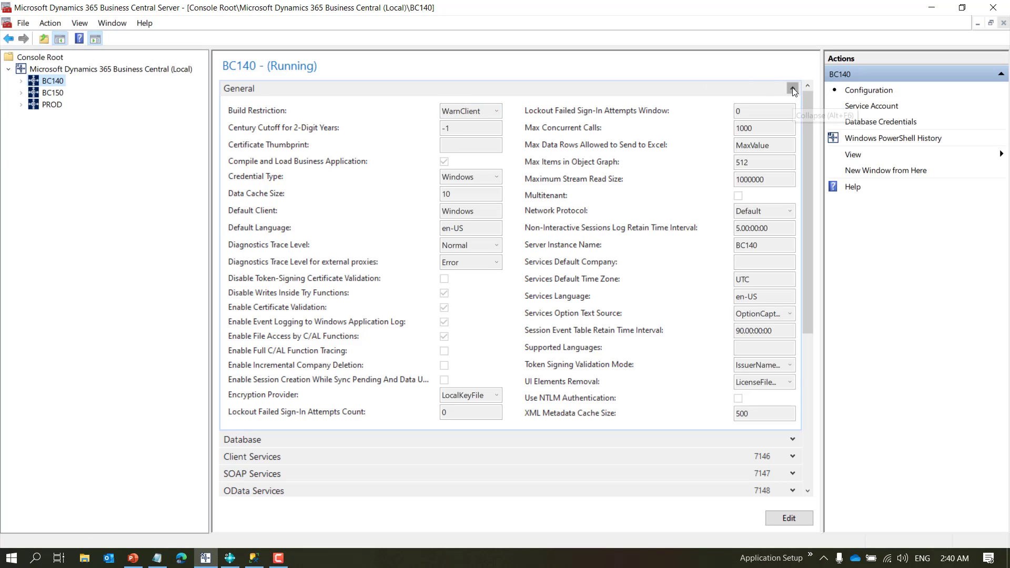
- Expand BC140's Database and SOAP Services settings, then switch back to PROD
click(794, 90)
click(803, 106)
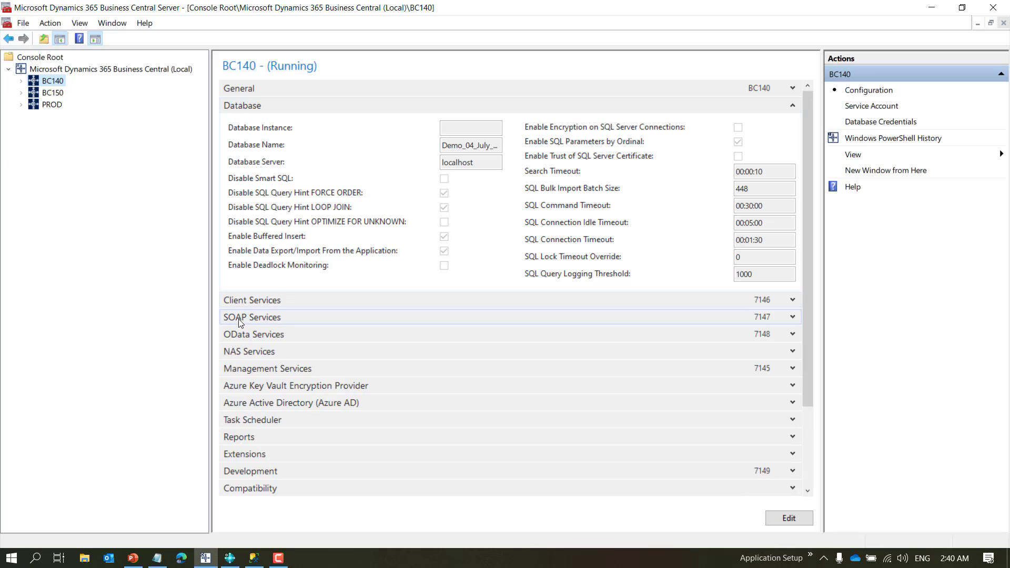
click(793, 319)
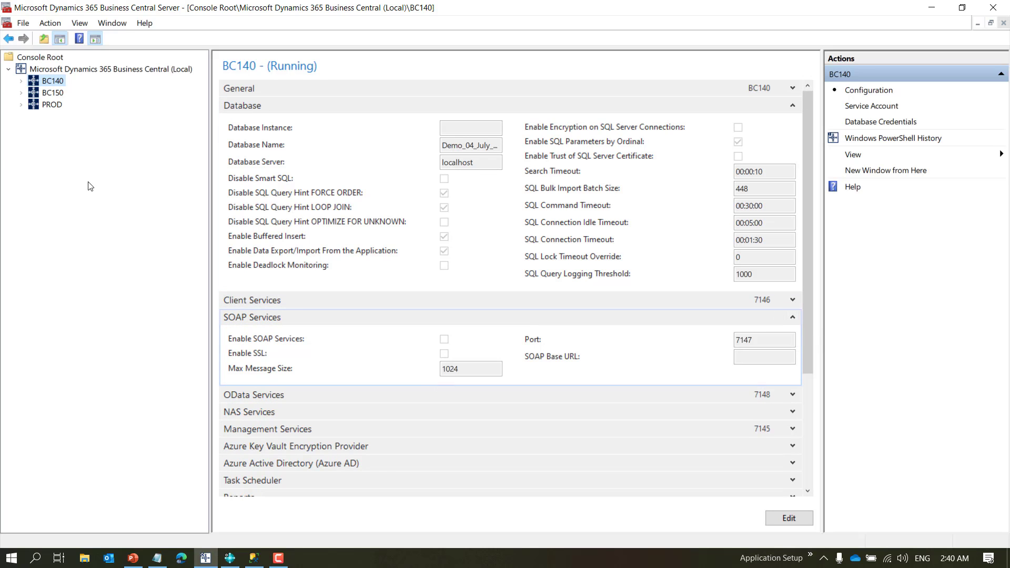
click(52, 104)
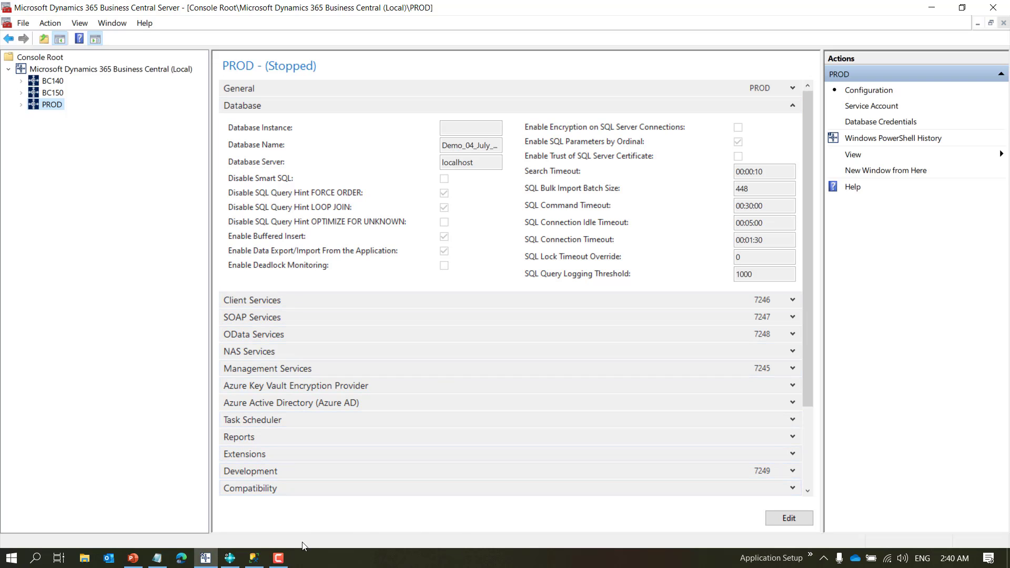
- Select the PROD database in SSMS, then put PROD's configuration into edit mode
click(262, 561)
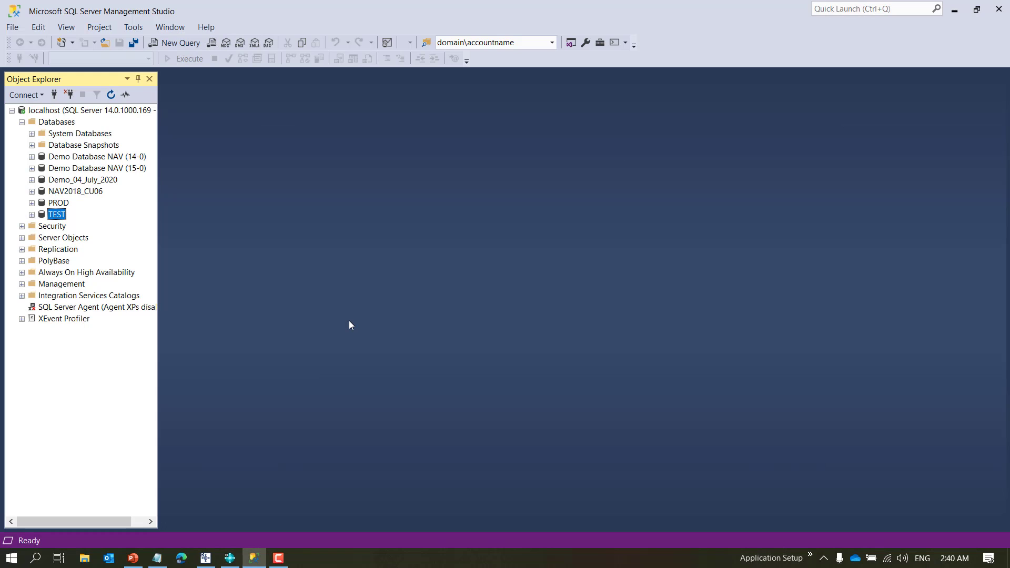
key(Up)
key(F2)
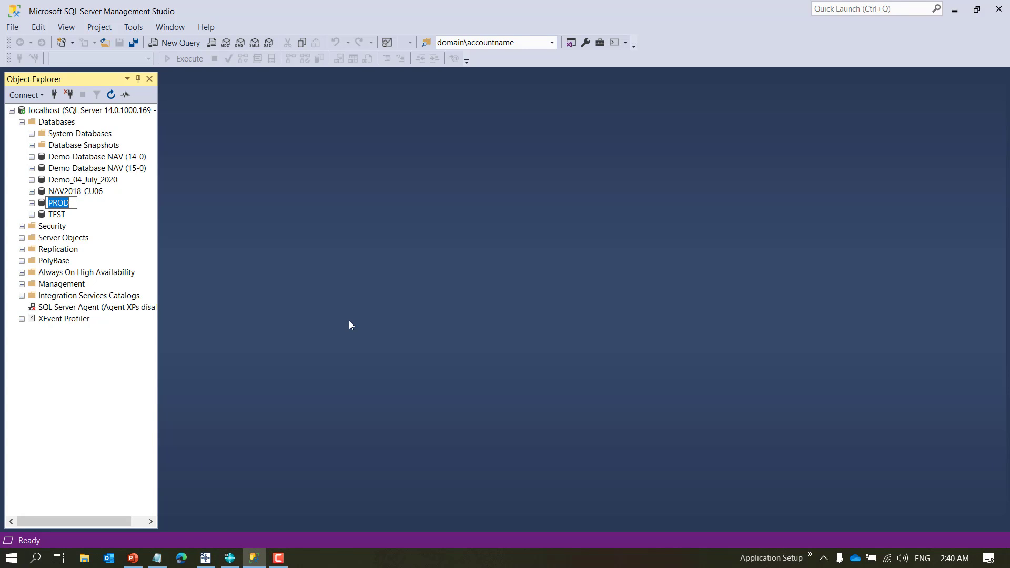
click(254, 558)
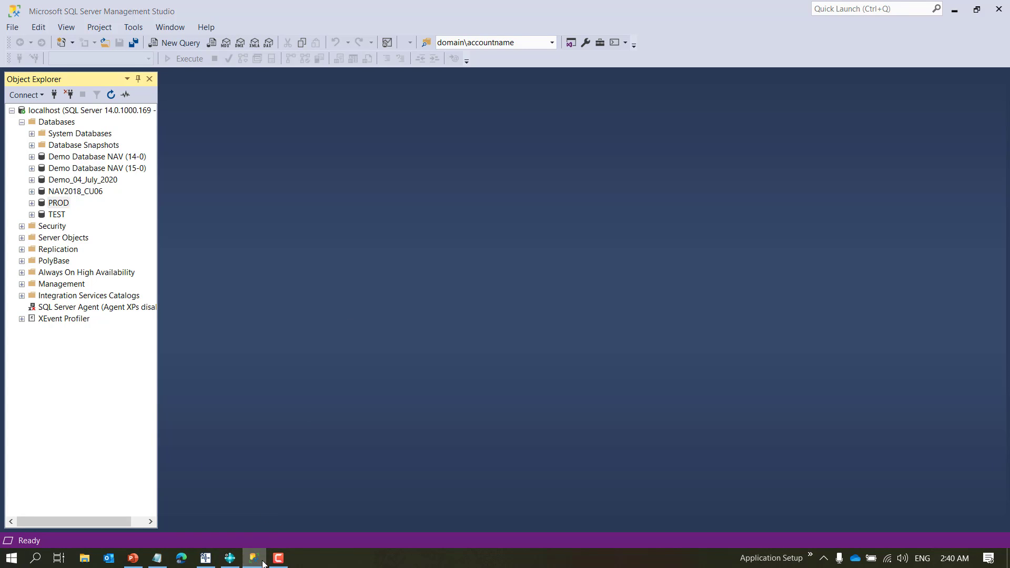
click(790, 518)
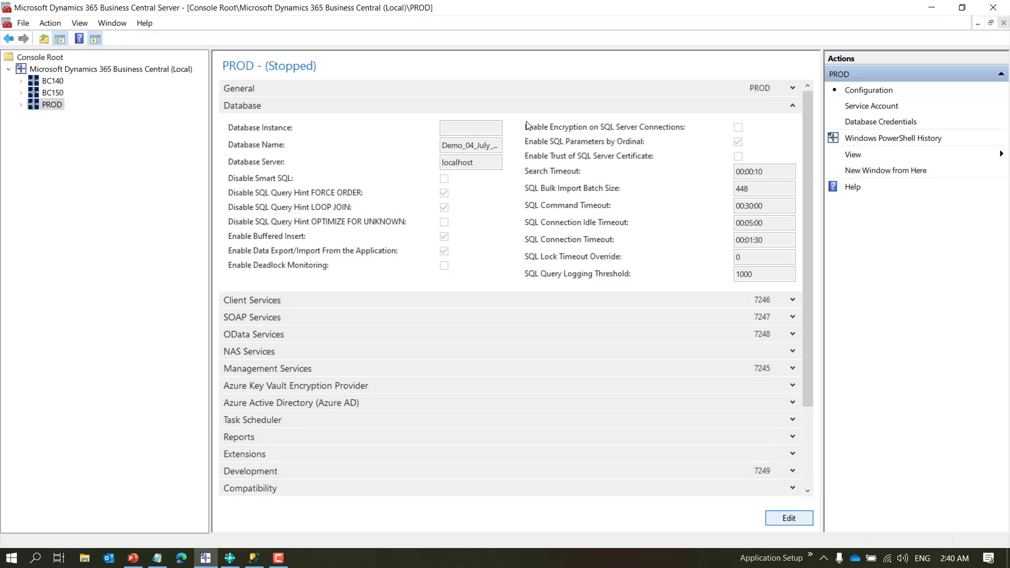
- Set PROD's Database Name to PROD, save, and acknowledge the restart notice
click(475, 128)
key(Tab)
text(PROD)
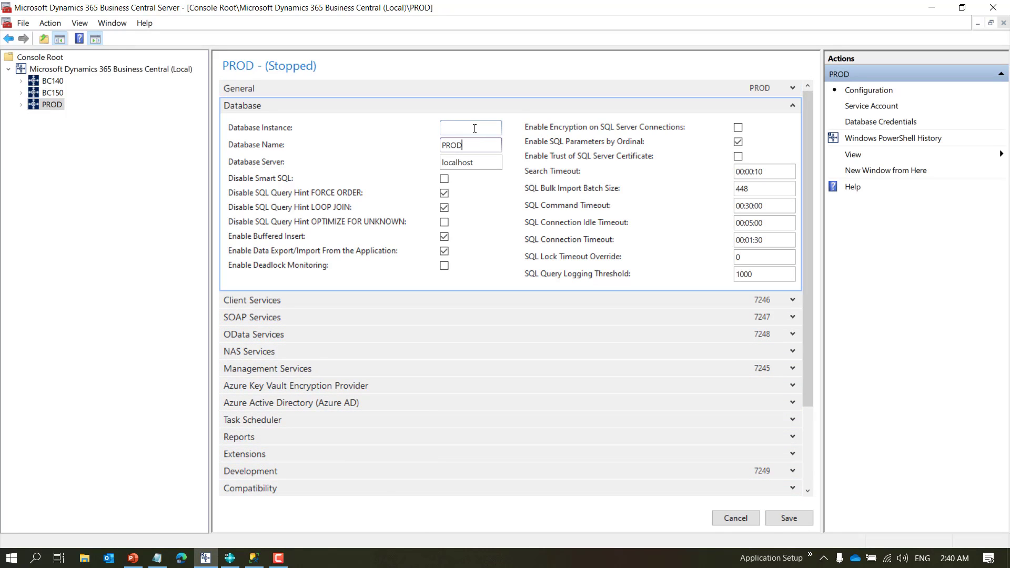
key(Tab)
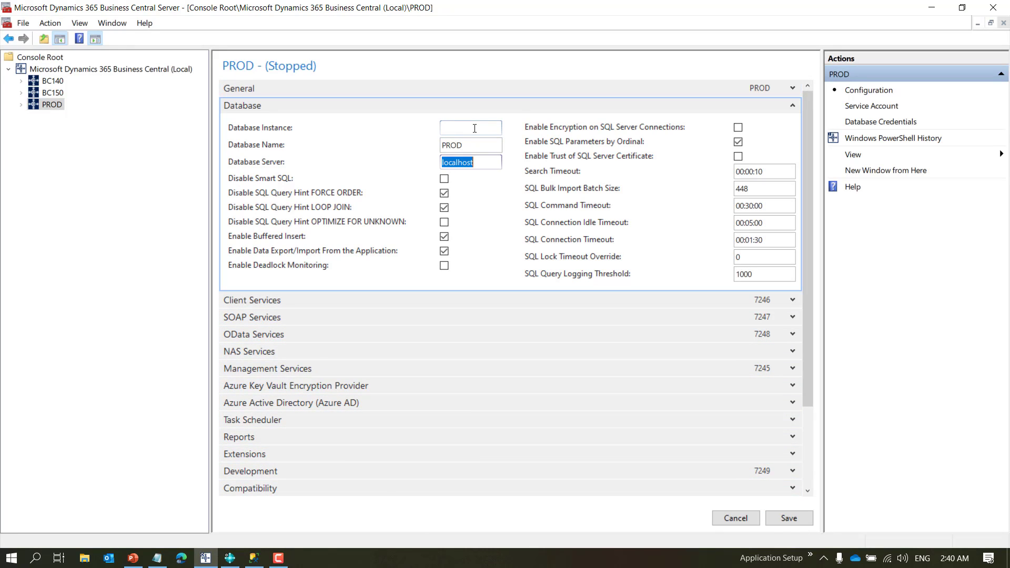
click(794, 520)
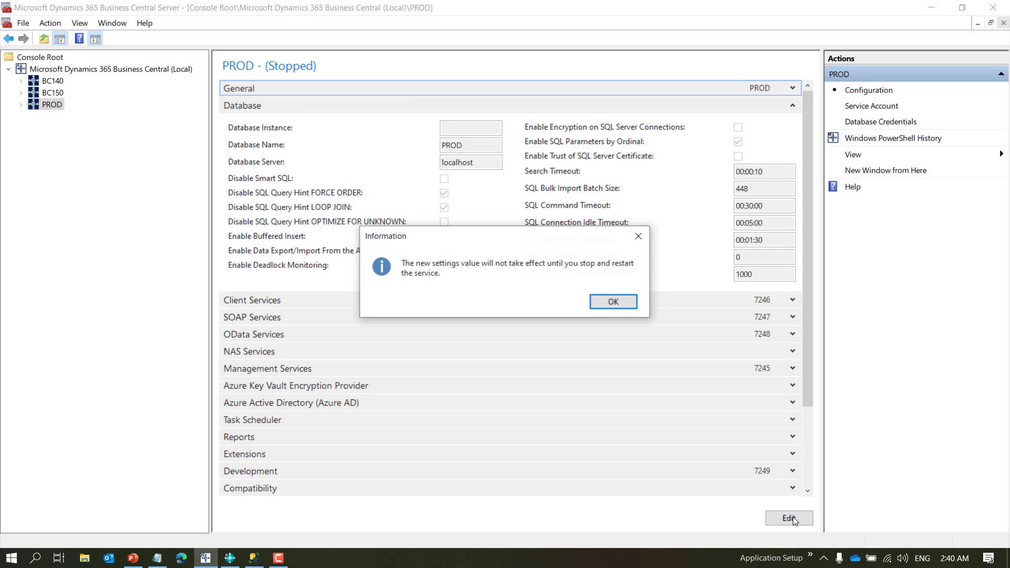
click(614, 307)
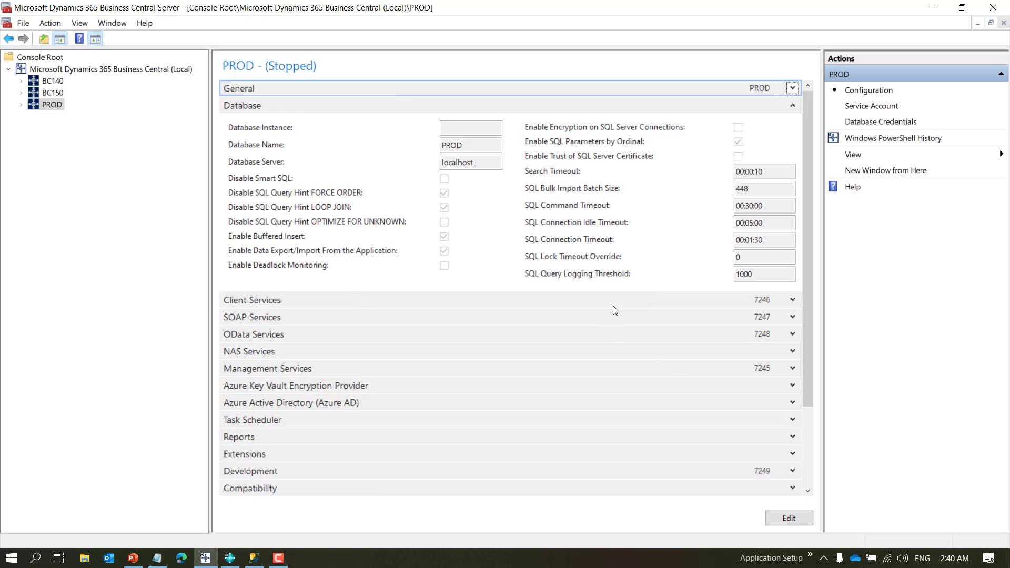
- Start the PROD instance from the server instance list and confirm
click(90, 71)
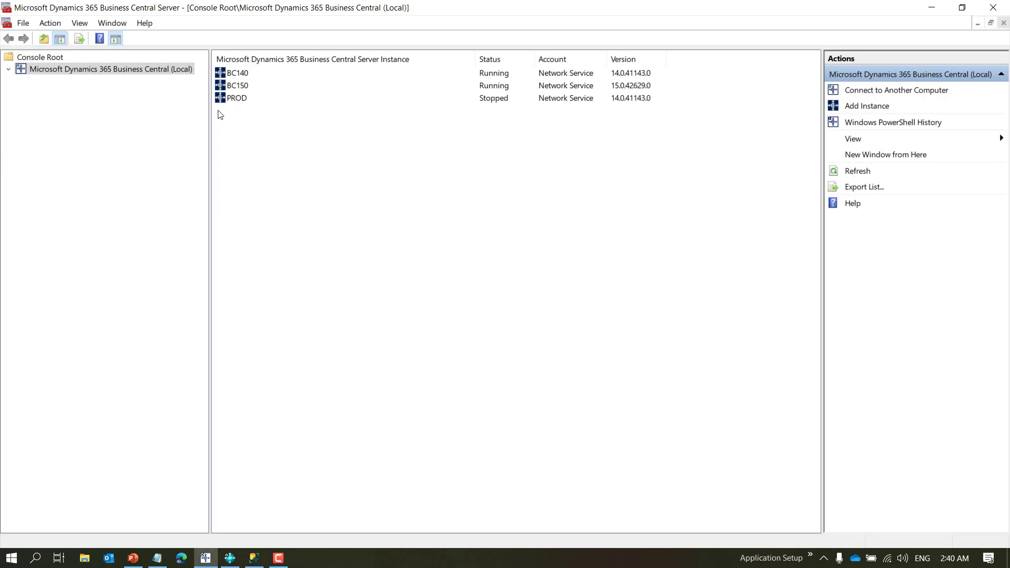
right_click(232, 99)
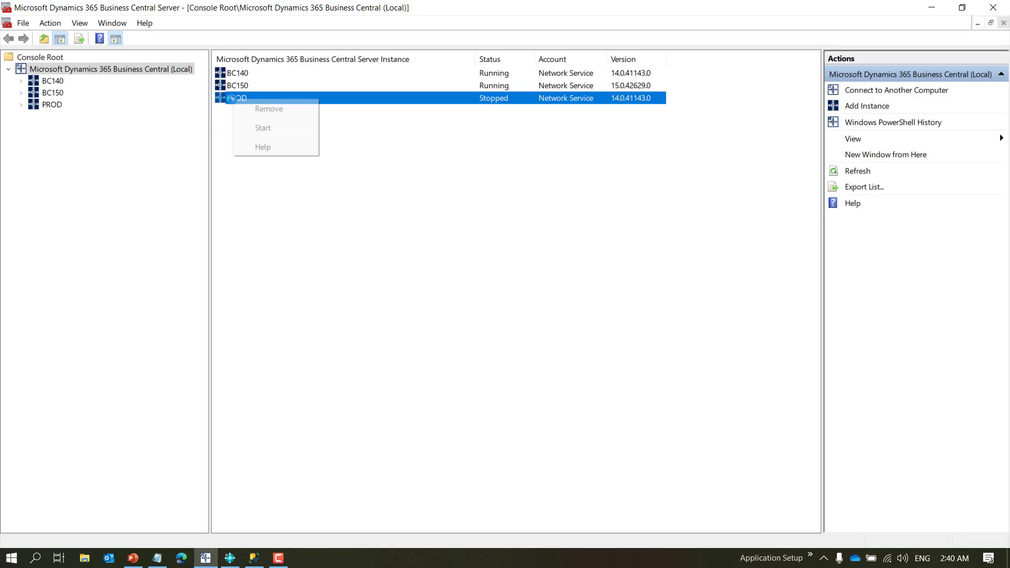
click(264, 127)
key(Return)
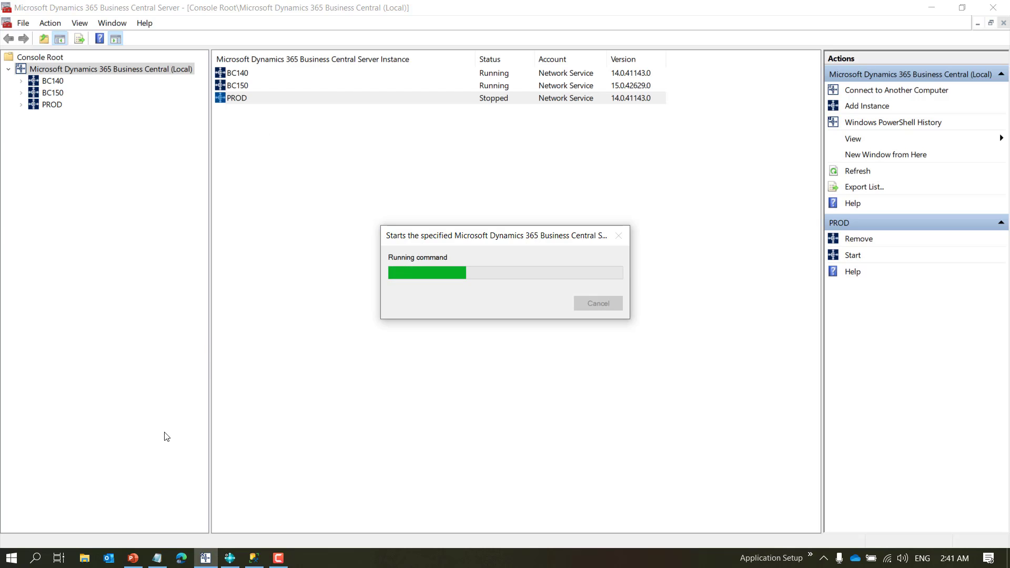
click(11, 560)
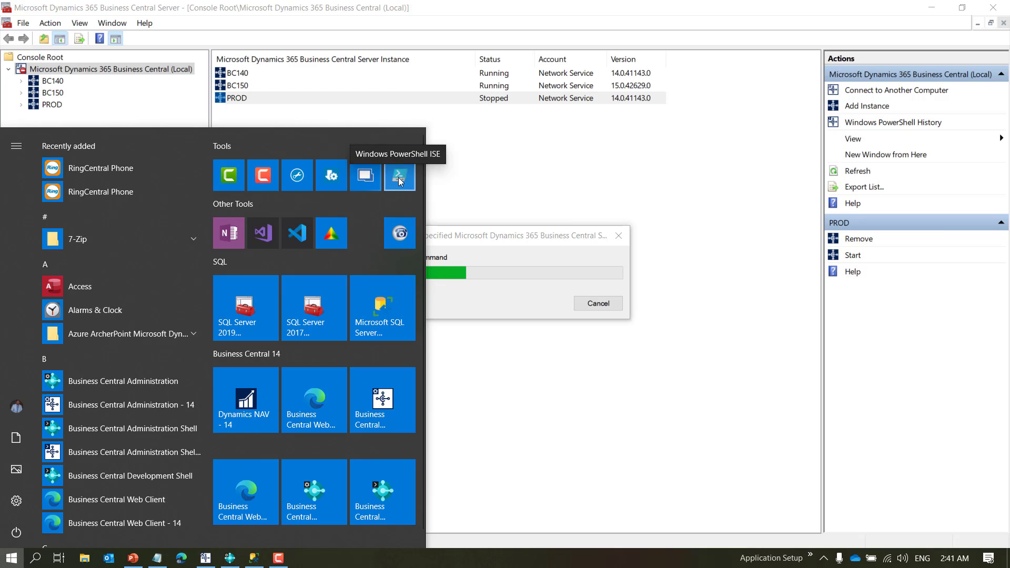
- Launch PowerShell ISE as administrator and type Import on line 1 of the new script
right_click(400, 183)
mouse_move(469, 235)
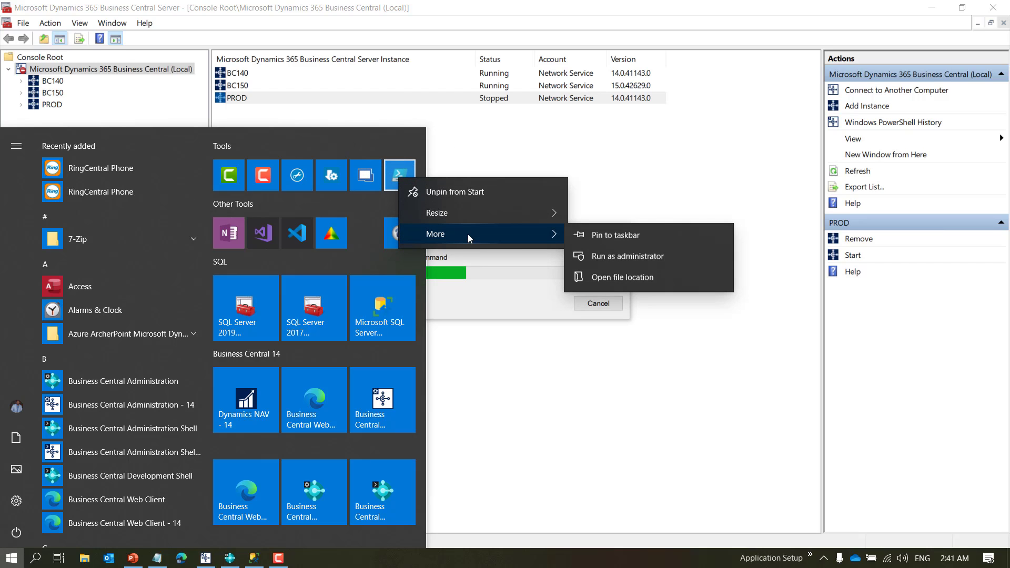
click(651, 264)
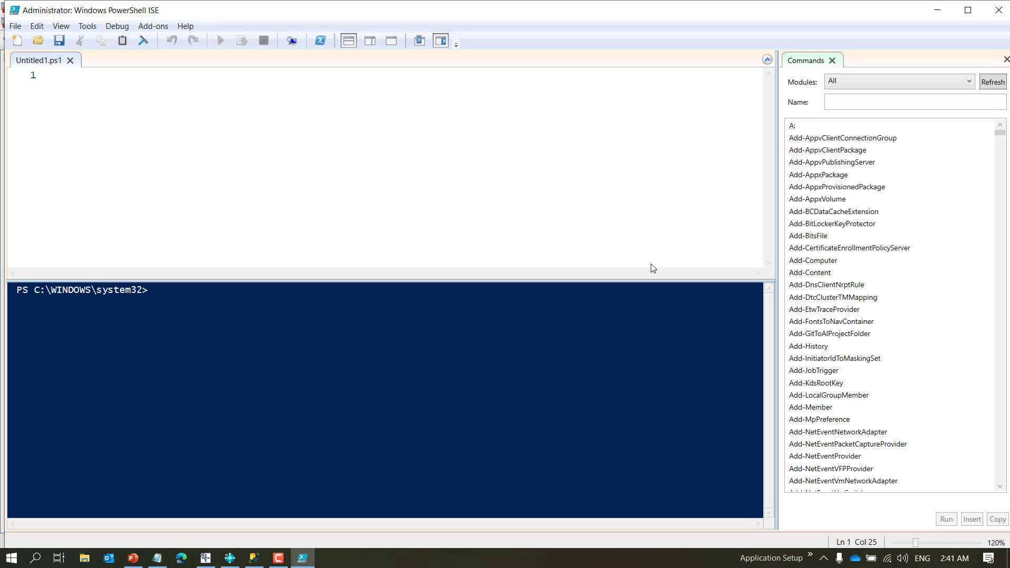
click(483, 147)
text(I)
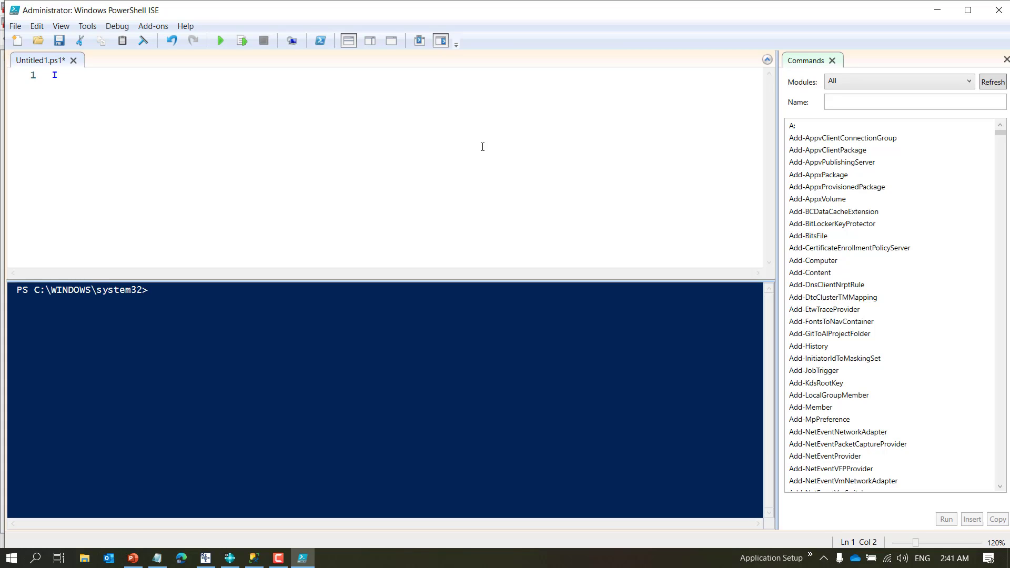
text(mport)
- Zoom the script editor text to 185%
click(966, 544)
click(933, 544)
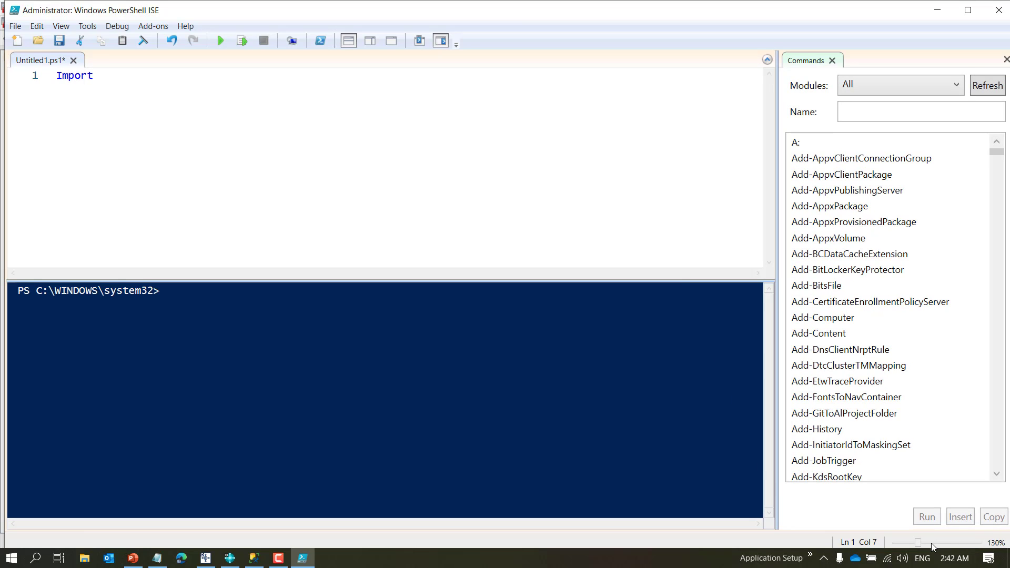
drag(918, 546, 930, 543)
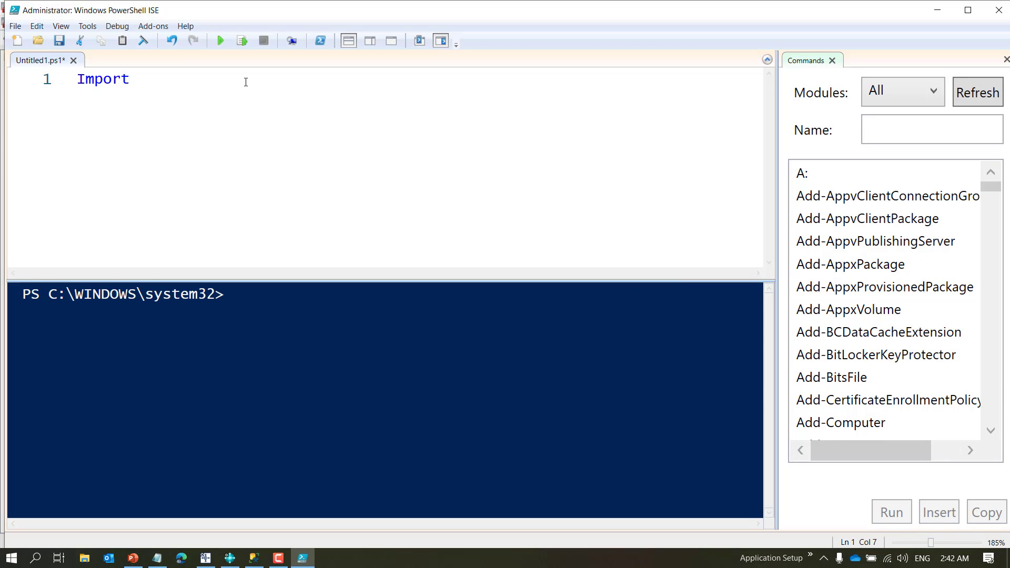
- Complete Import-Module with the path to Business Central 140's Service\NavAdminTool.ps1
text(-mo)
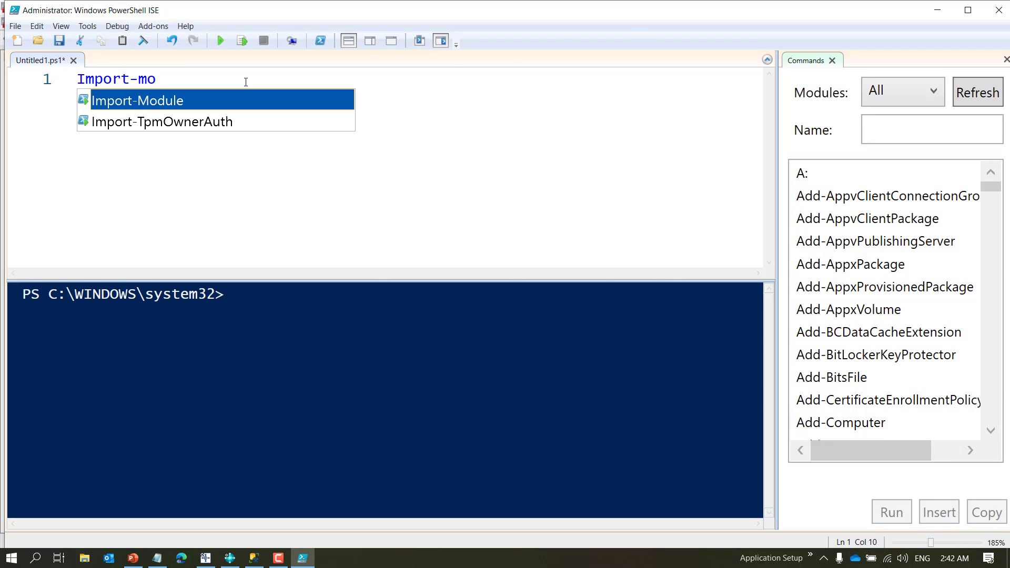
key(Tab)
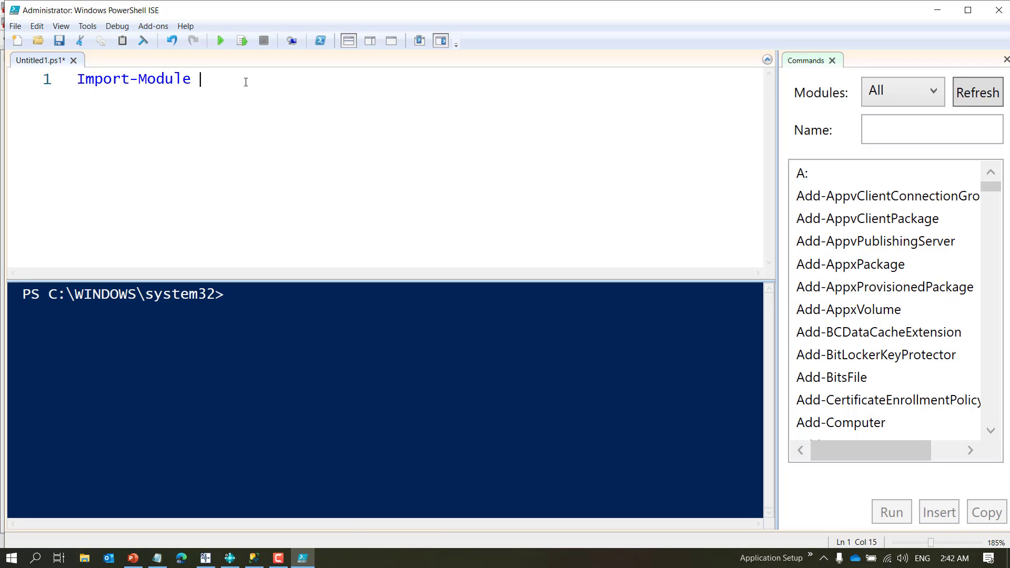
text(c:\pr)
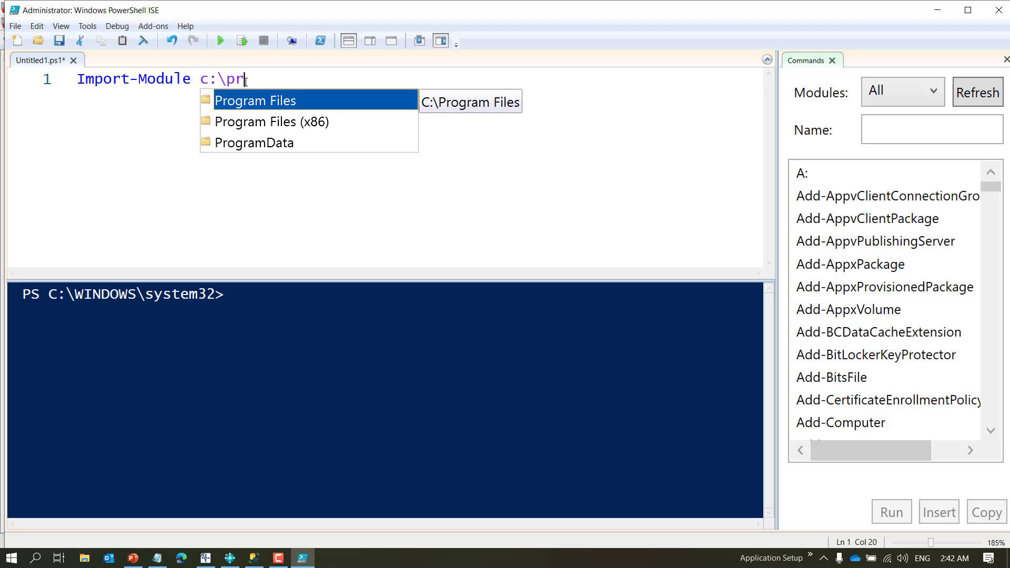
key(Tab)
text(\M)
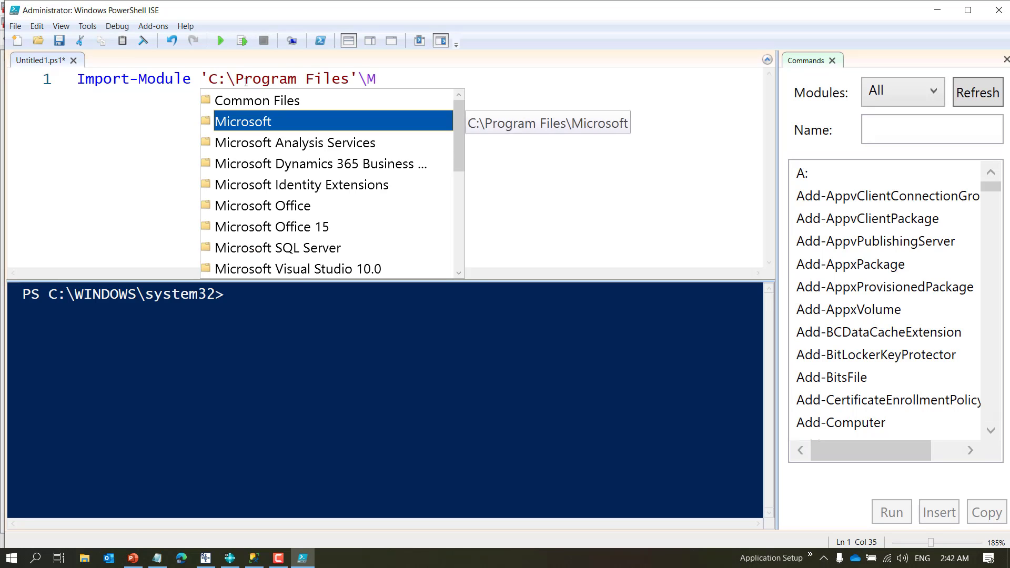
key(Down)
key(Down)
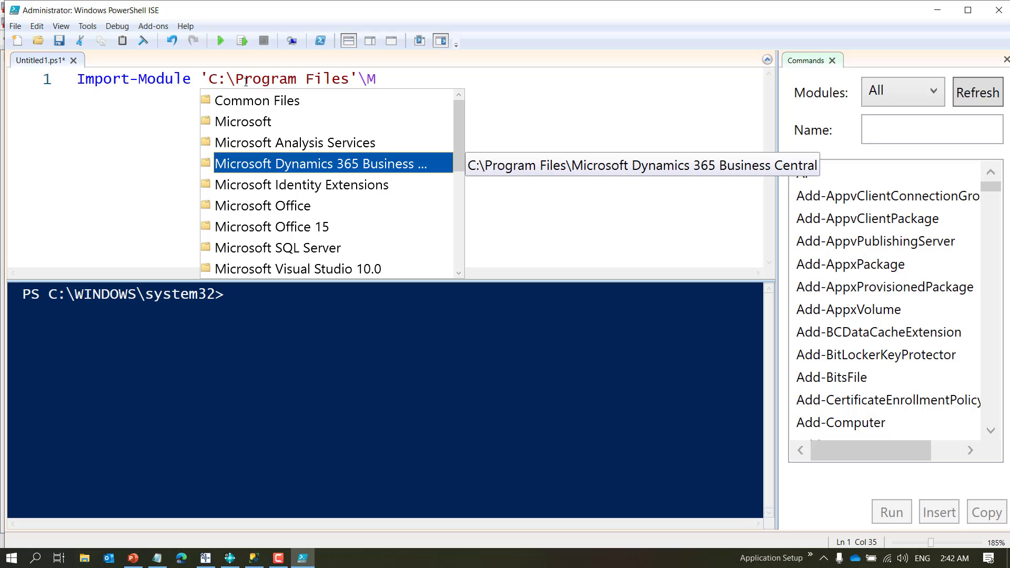
key(Return)
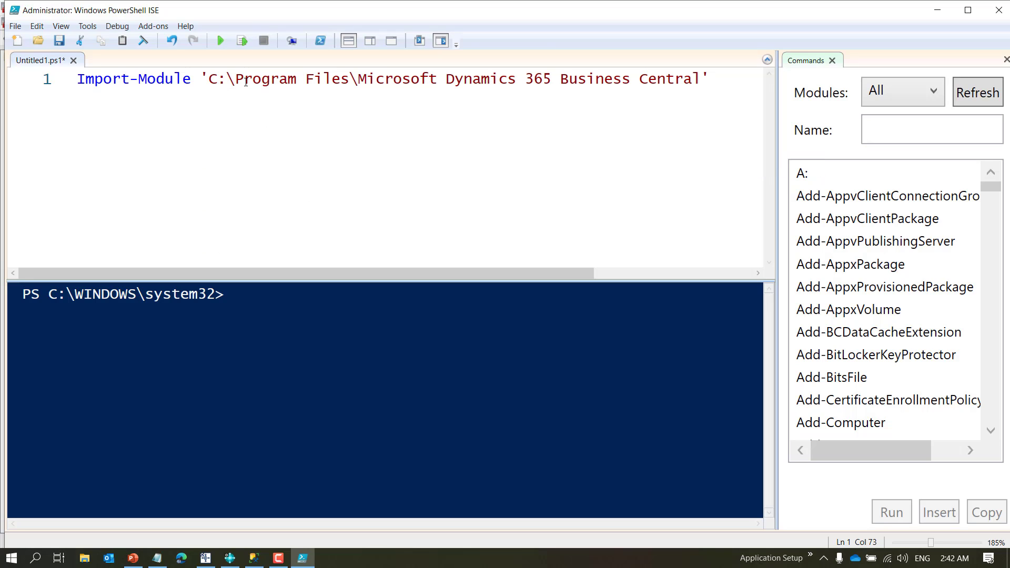
text(\)
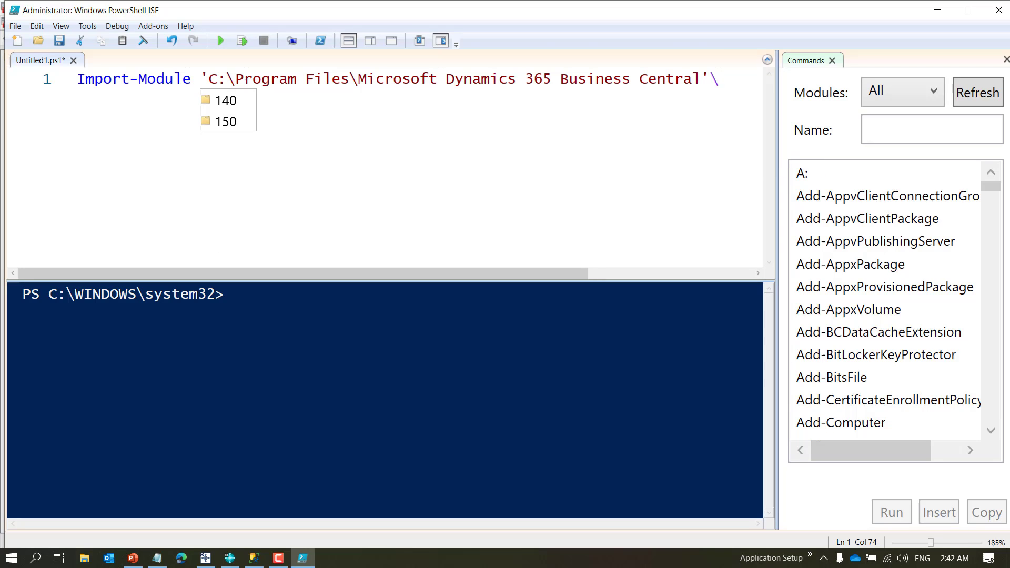
key(Down)
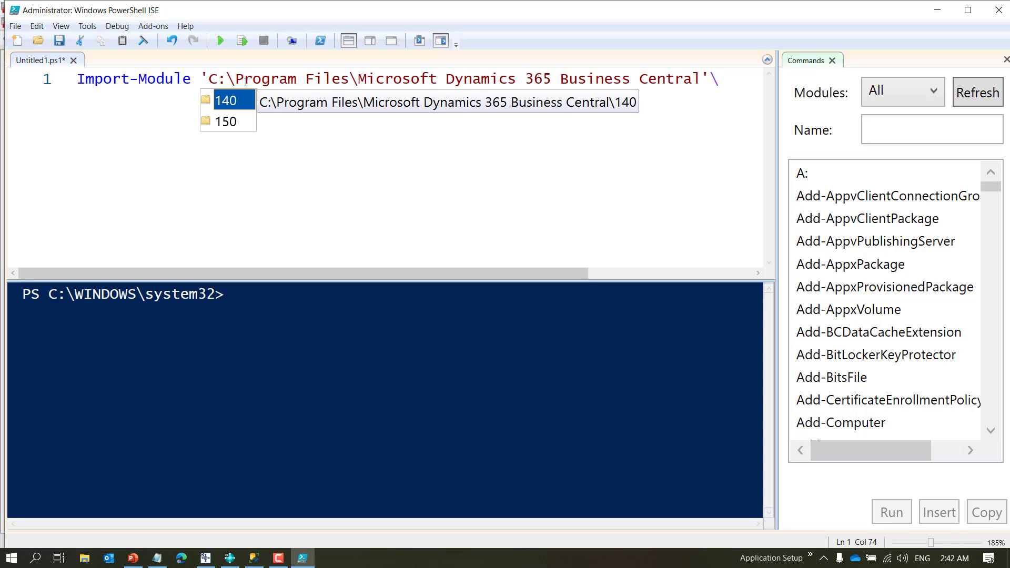
key(Return)
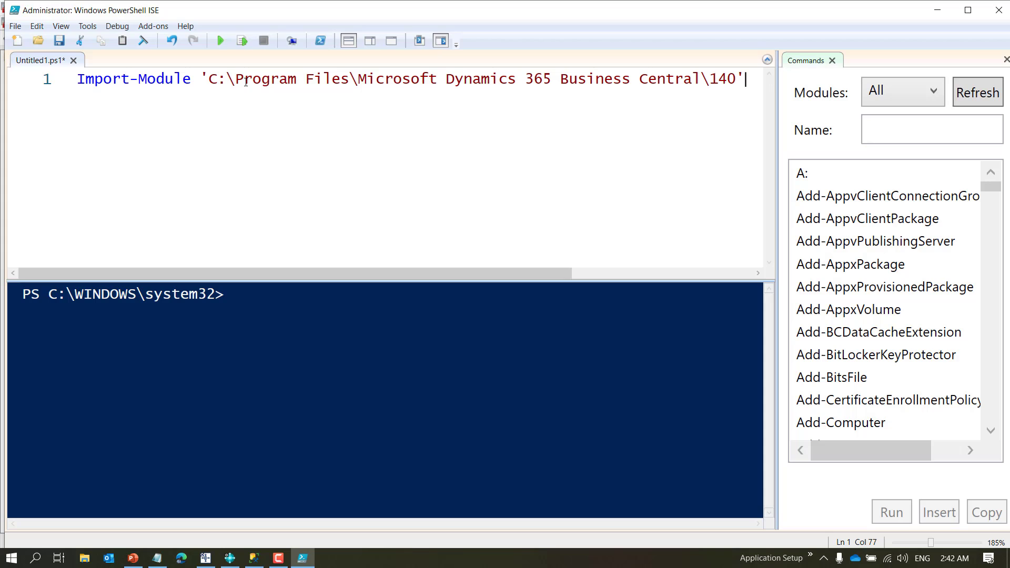
text(\)
key(Down)
key(Return)
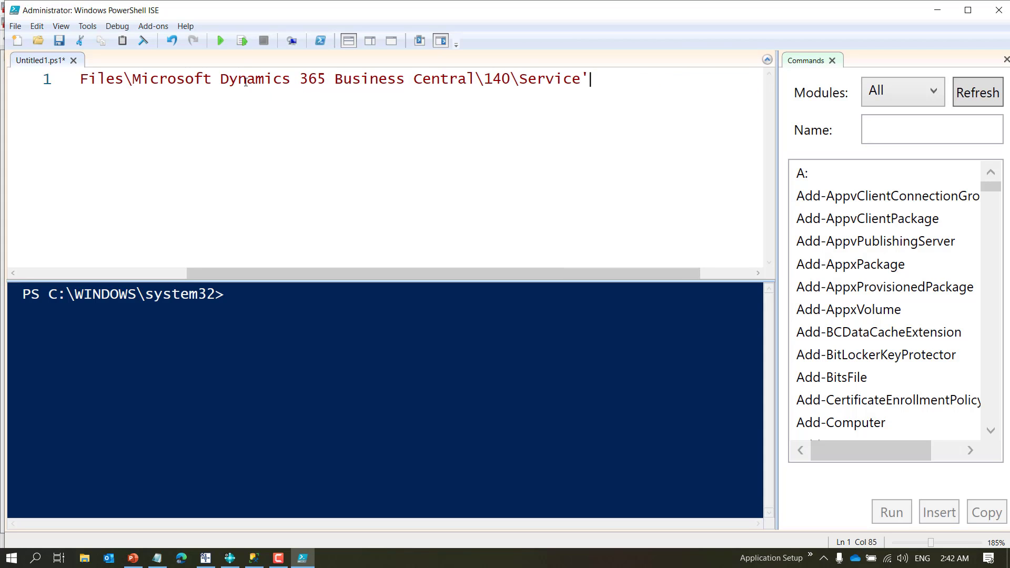
text(\)
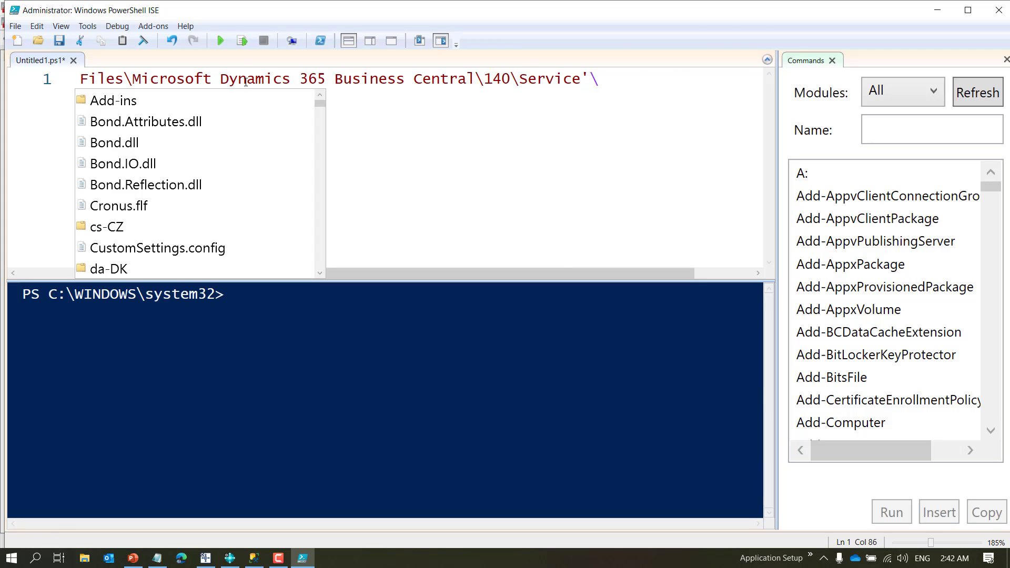
text(.ps)
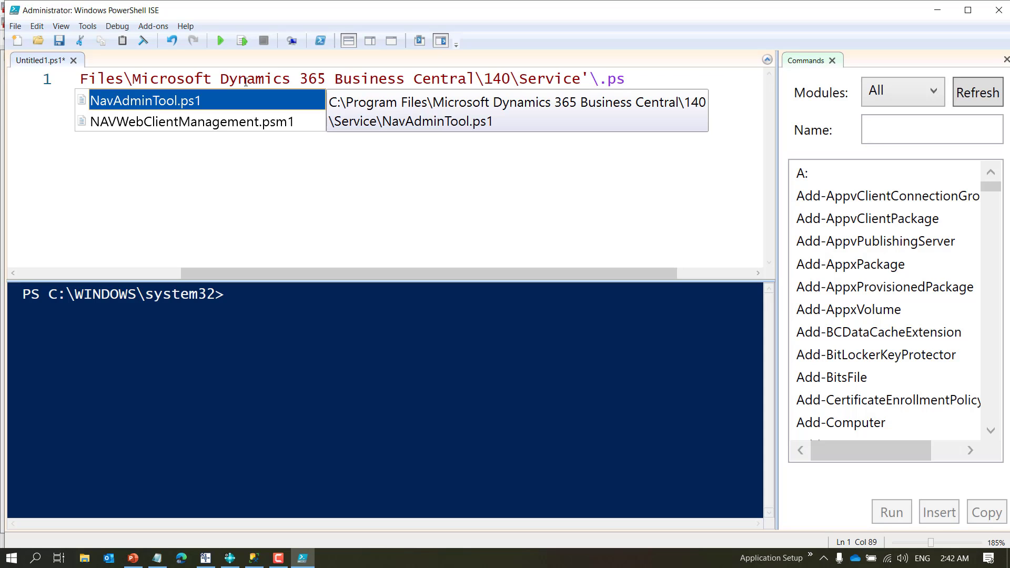
key(Return)
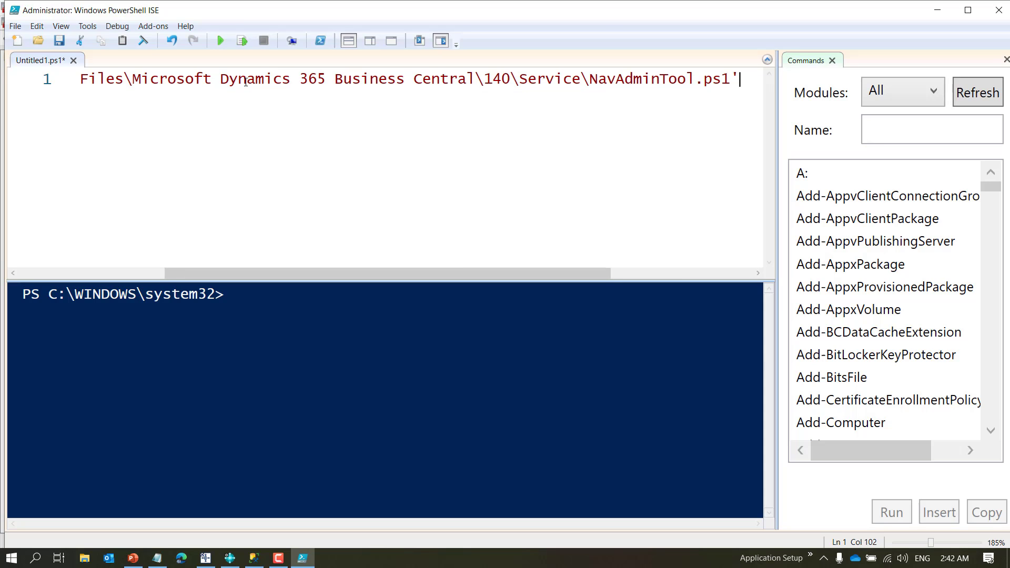
- Run just the Import-Module line to load the NAV cmdlets, then widen the Commands pane
key(Home)
key(Right)
key(Right)
key(Right)
key(Right)
key(Right)
key(Right)
key(Right)
key(Right)
key(Right)
key(Right)
key(Right)
key(Right)
key(Right)
key(Right)
key(Right)
key(Right)
key(Right)
key(Right)
key(Right)
key(Right)
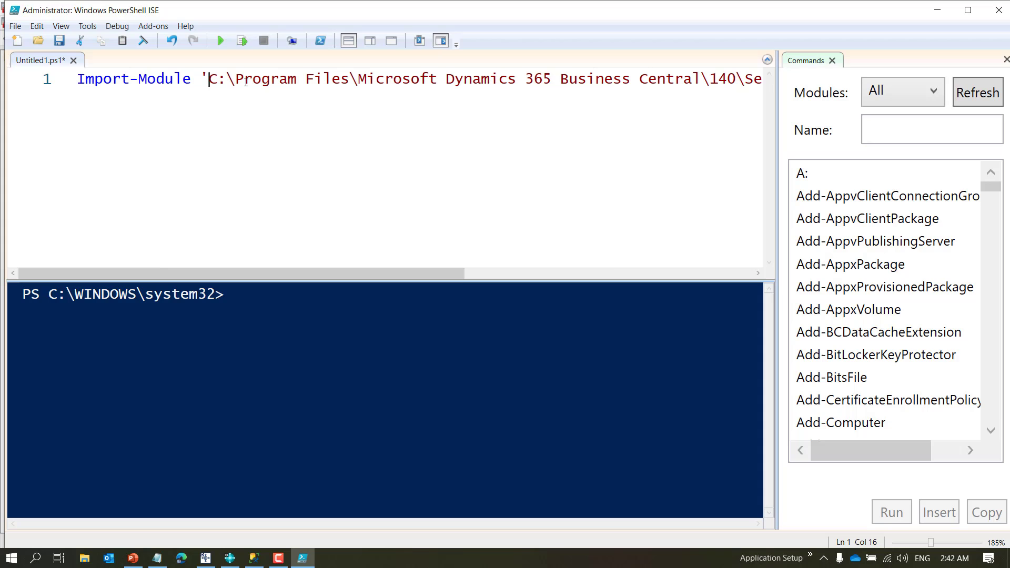
key(Right)
key(Right)
key(Right)
key(Right)
key(Right)
key(Right)
key(Right)
key(Right)
key(Right)
key(Right)
key(Right)
key(Right)
key(Right)
key(Right)
key(Right)
key(Right)
key(Right)
key(Right)
key(Right)
key(Right)
key(Right)
key(Right)
key(Right)
key(Right)
key(Right)
key(Right)
key(Right)
key(Right)
key(Right)
key(Right)
key(Right)
key(Right)
key(Right)
key(Right)
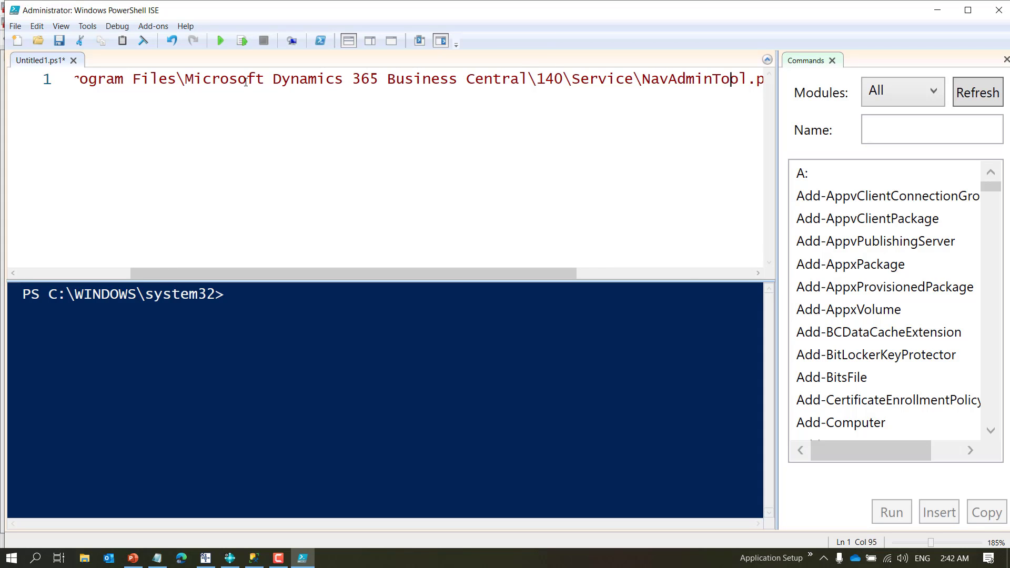
key(Right)
key(Right)
key(Right)
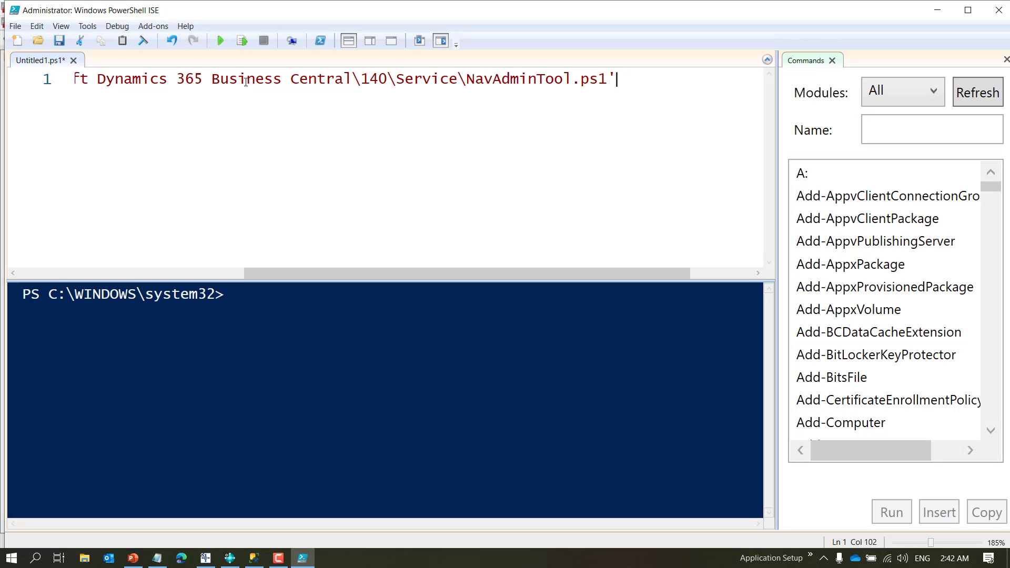
key(shift+Home)
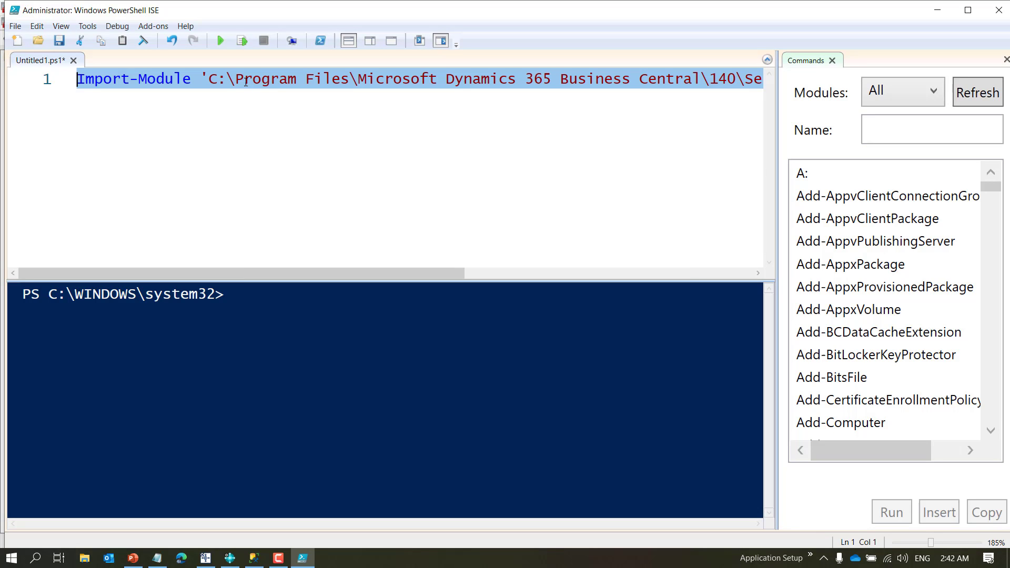
click(243, 41)
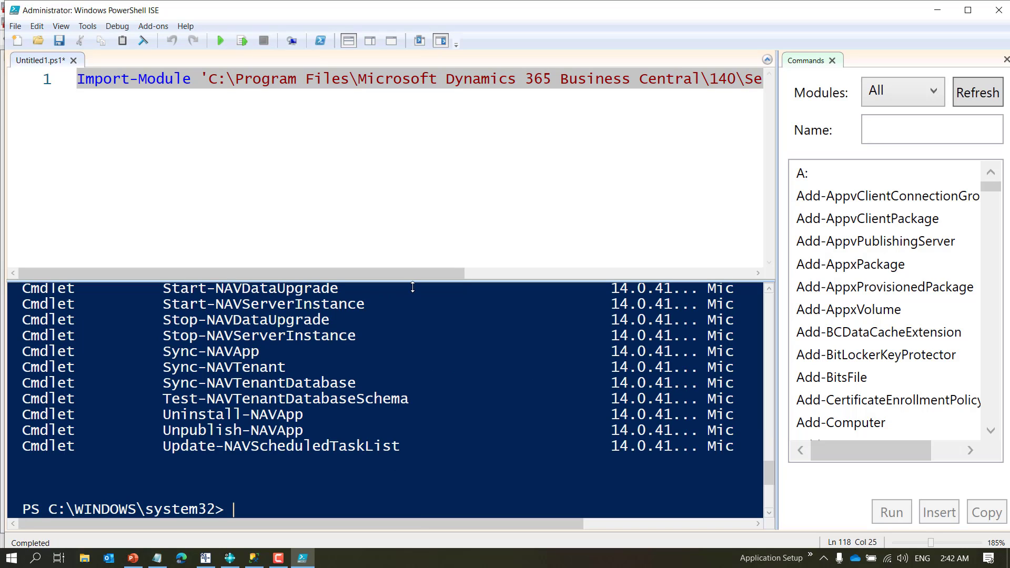
drag(778, 245, 728, 240)
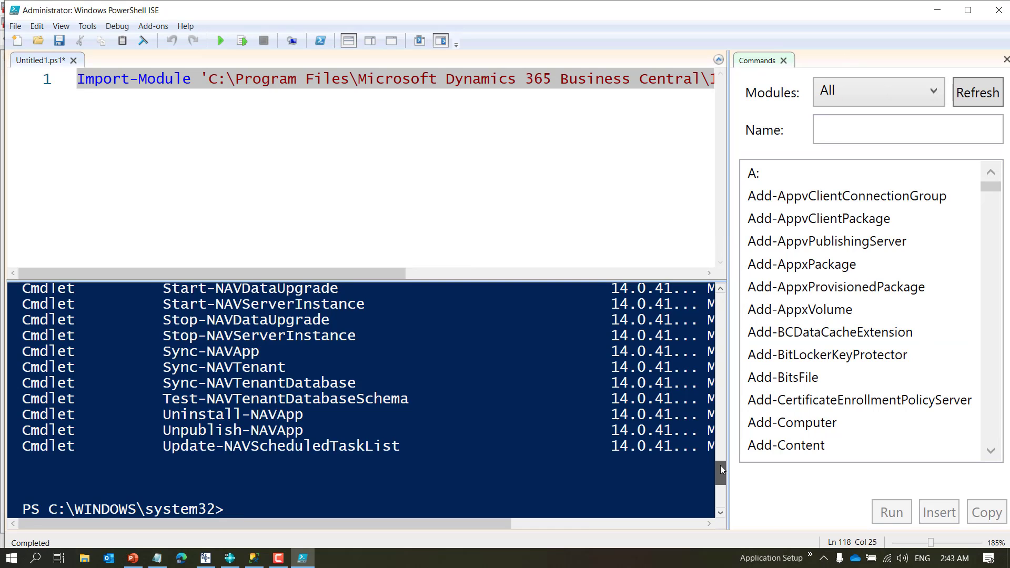
drag(720, 471, 715, 324)
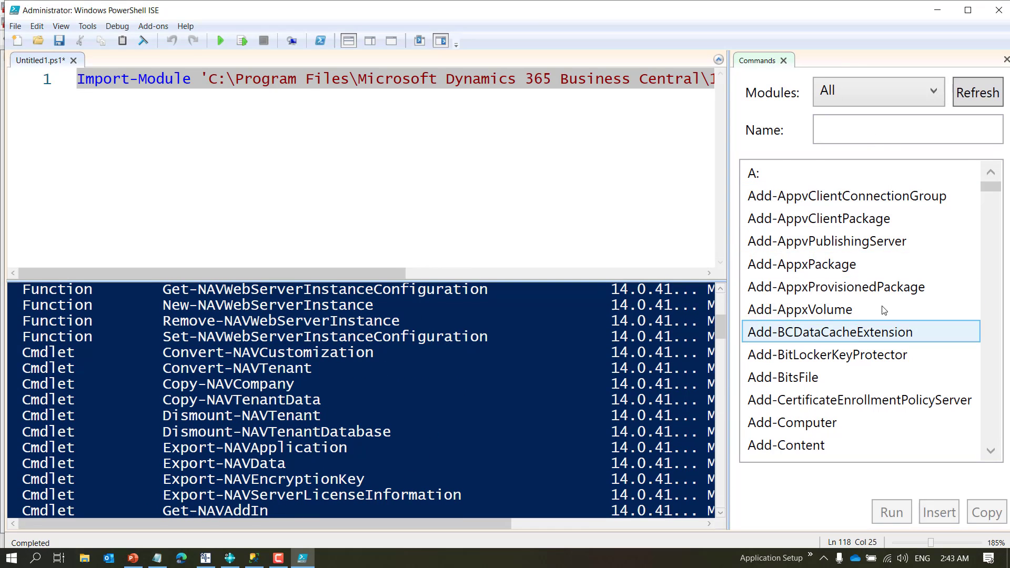
- Refresh the Commands pane and open the New-NAVServerInstance parameters
click(972, 89)
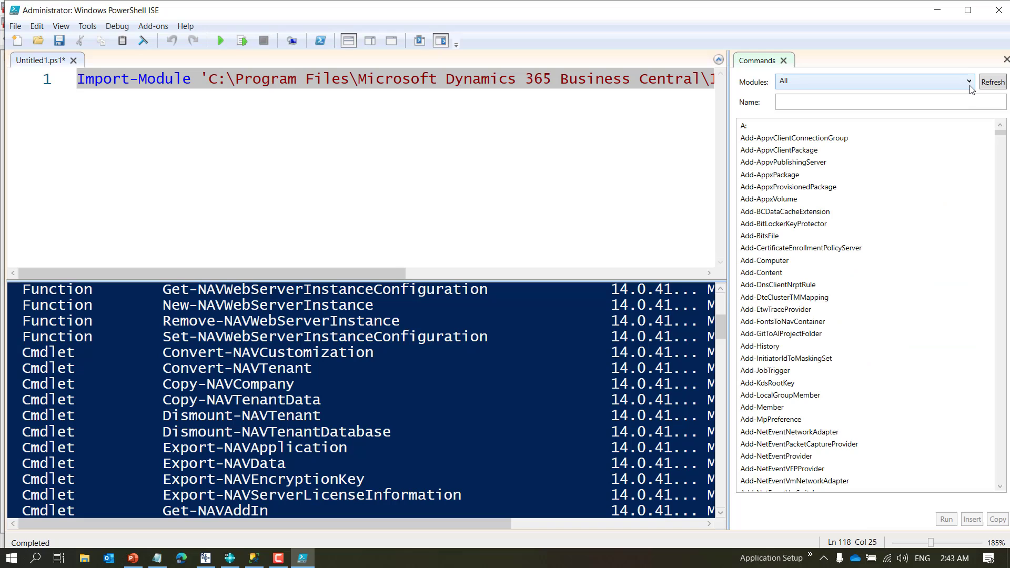
click(921, 103)
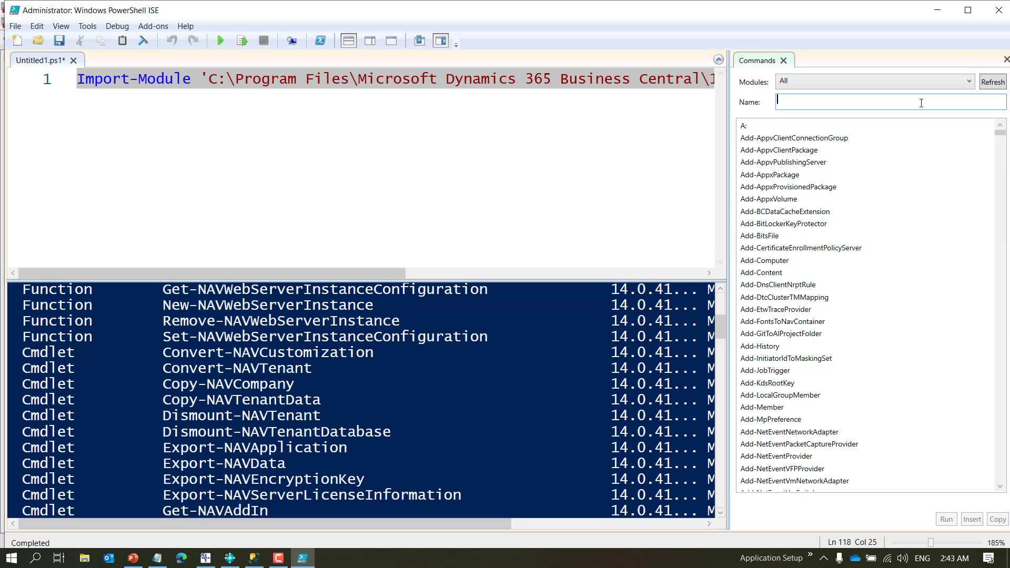
text(New-nav)
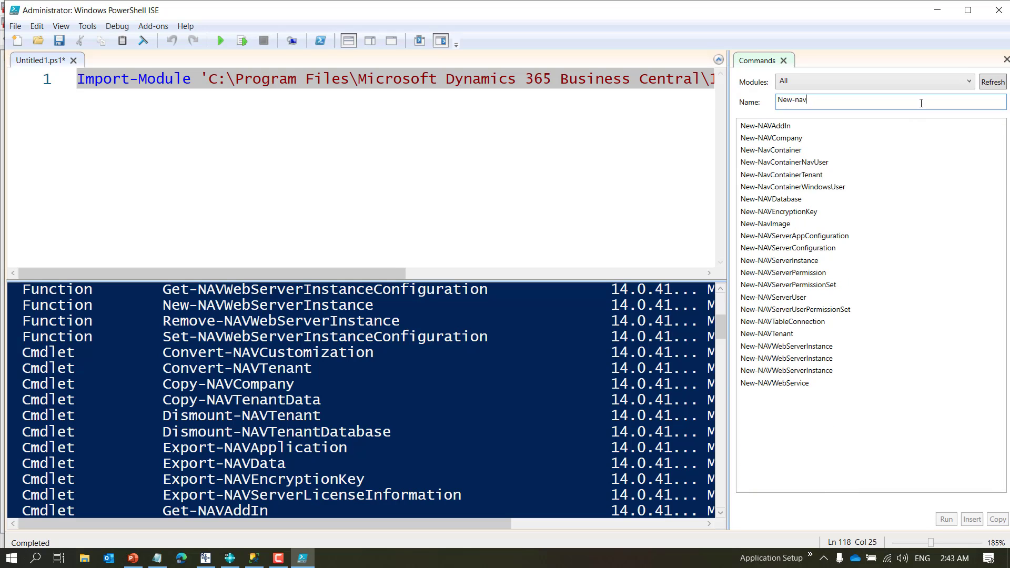
text(SEr)
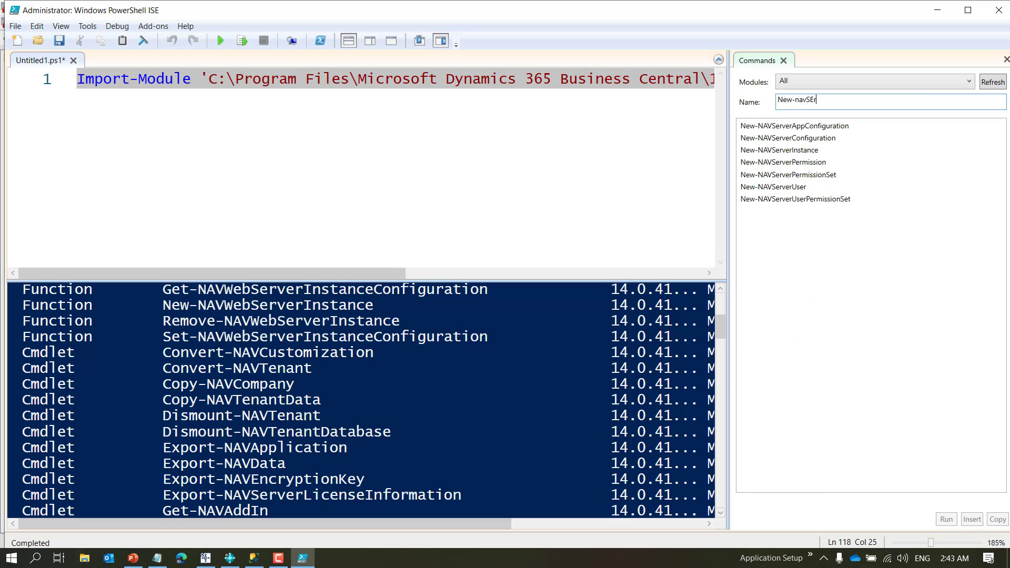
click(832, 151)
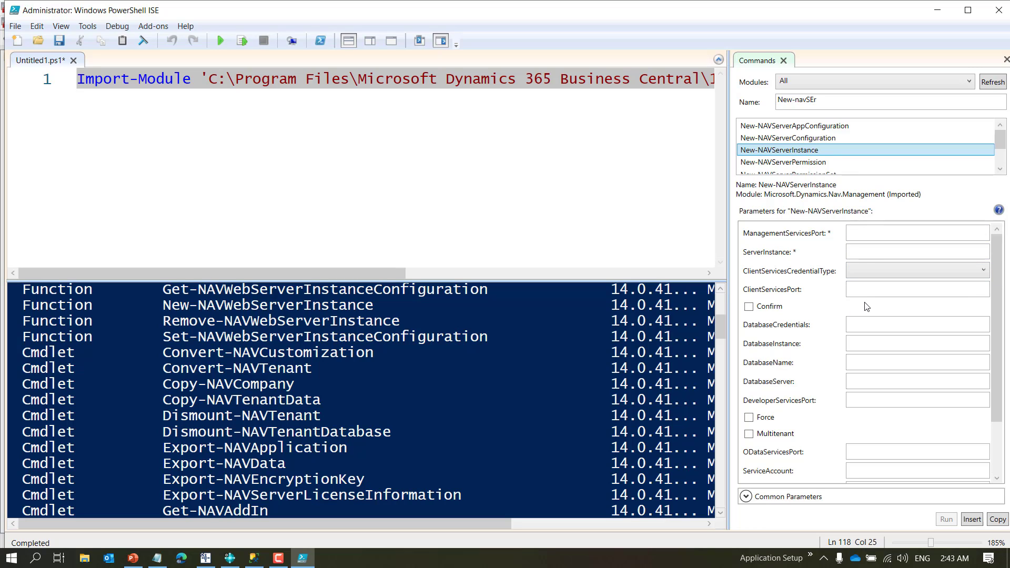
- Enter ManagementServicesPort 7345, ServerInstance TEST, and Windows client credential type
click(858, 235)
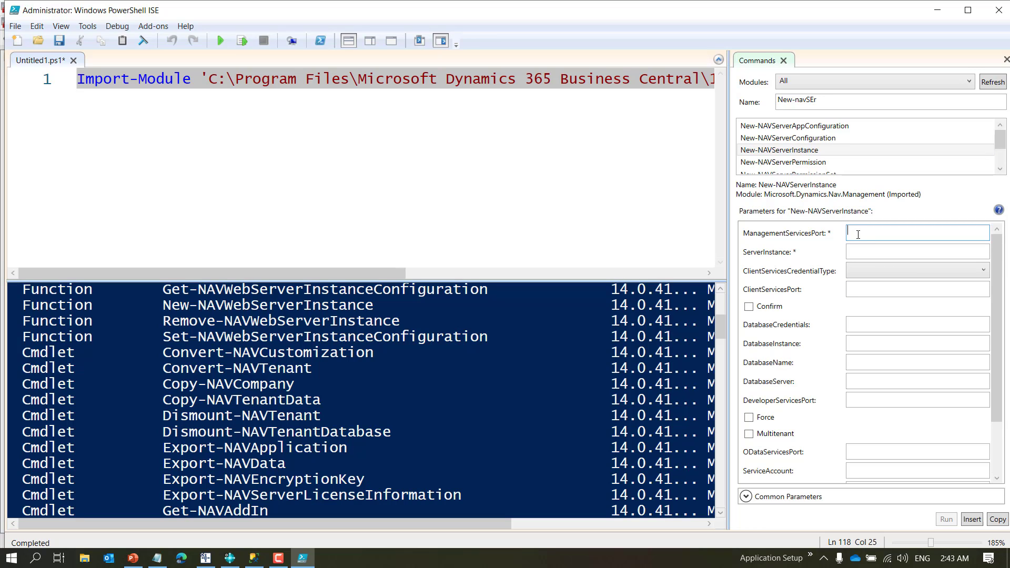
text(7345)
key(Tab)
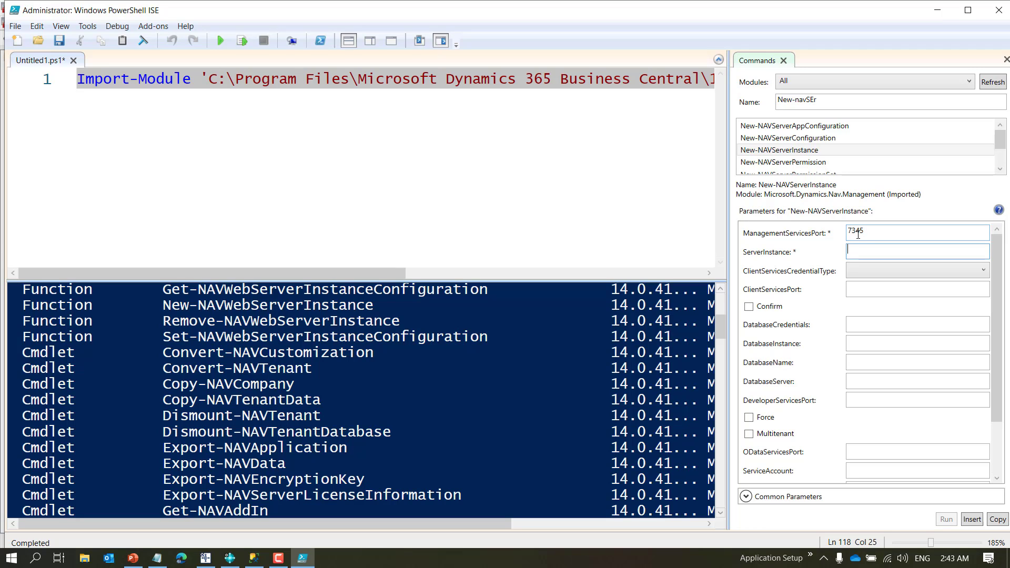
text(TEST)
click(873, 269)
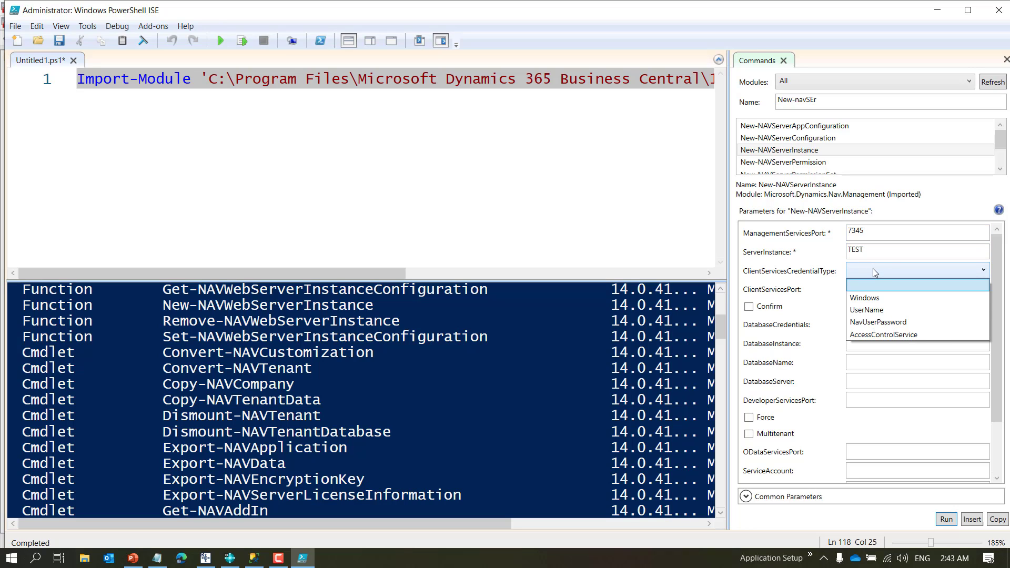
click(879, 299)
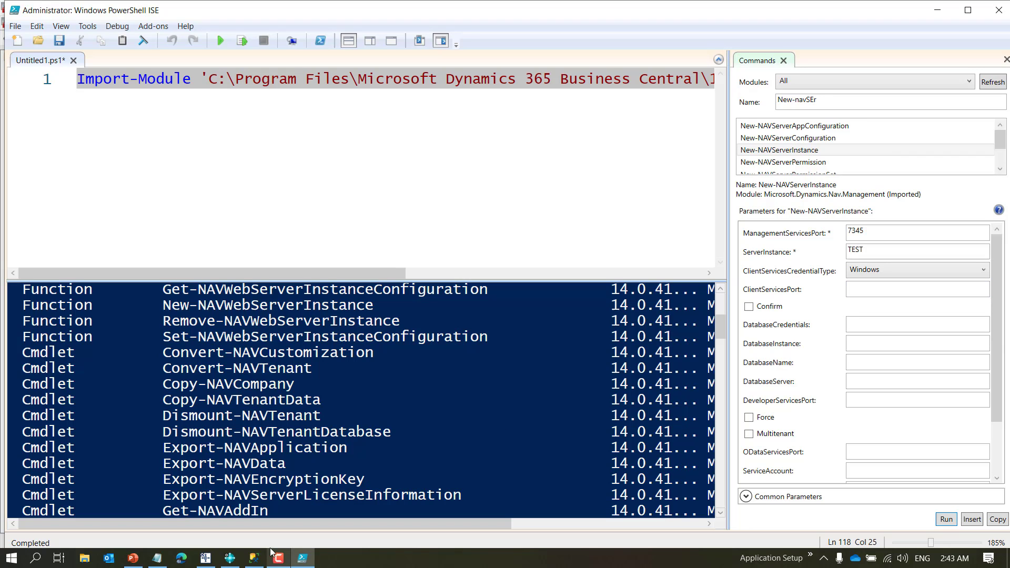
click(302, 558)
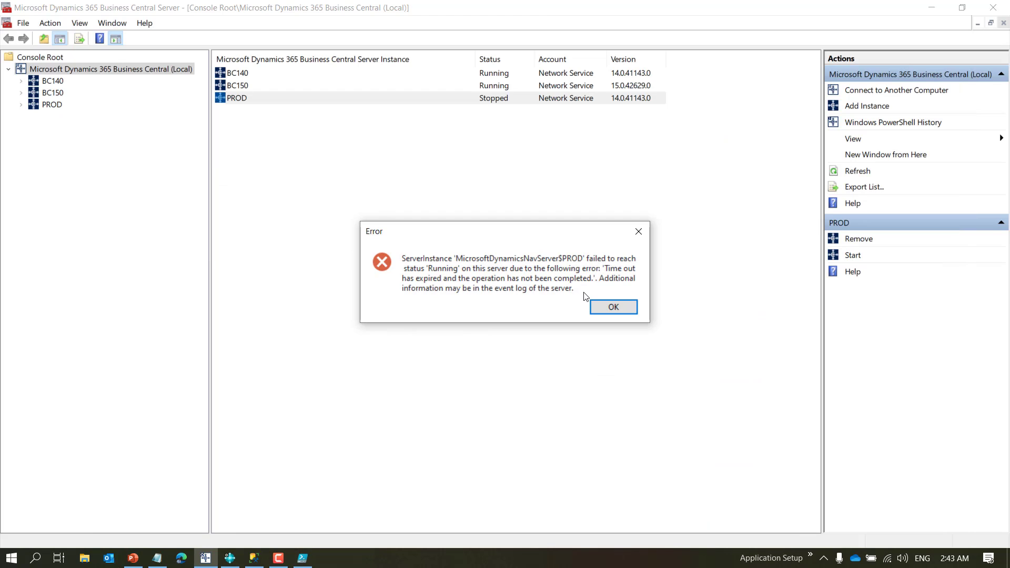
- Close the error saying PROD timed out before reaching Running
click(624, 306)
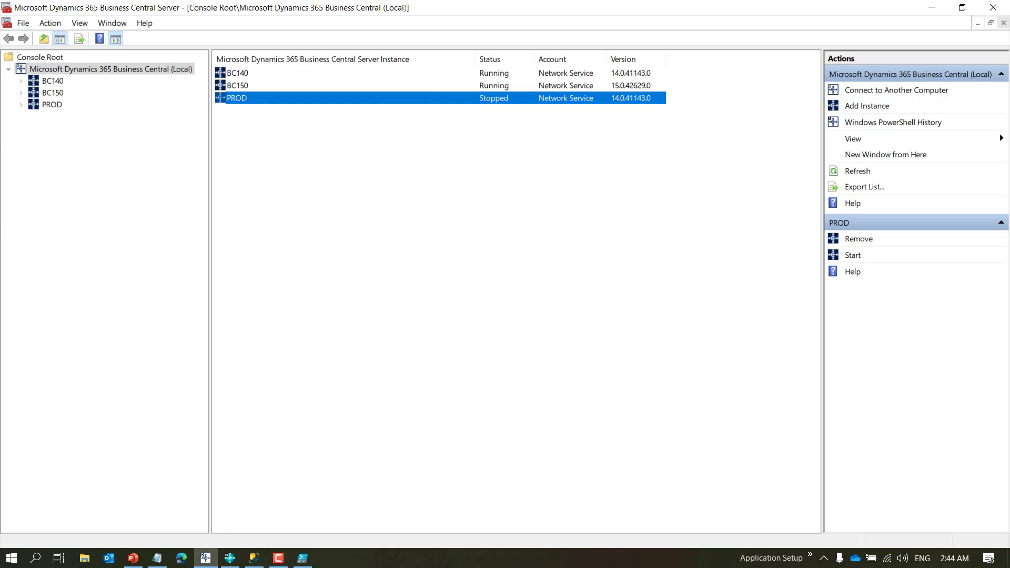
- Enter client services port 7346, database TEST, server localhost, and developer port 7349
click(302, 558)
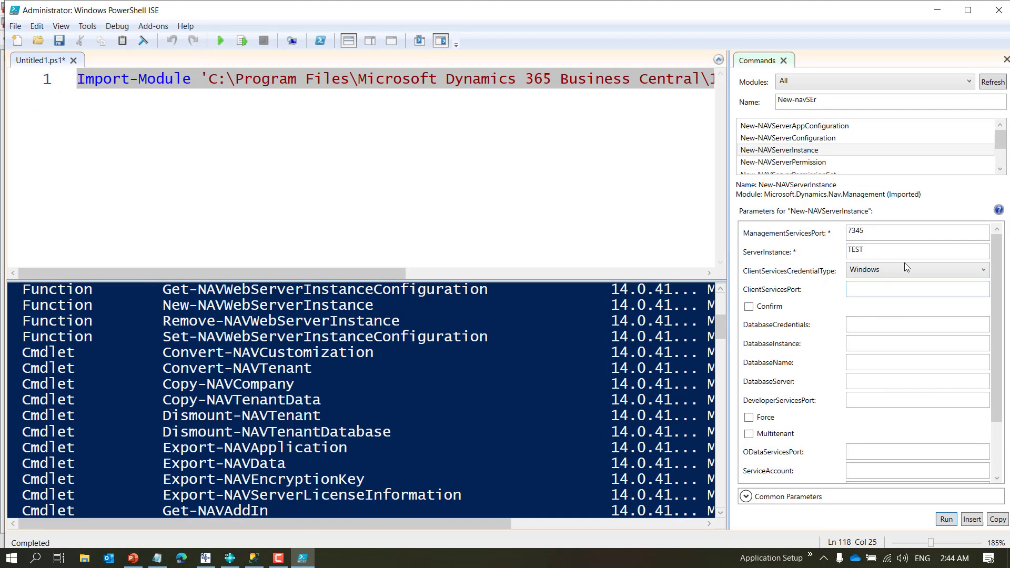
click(865, 286)
text(7346)
key(Tab)
key(Tab)
key(Tab)
key(Tab)
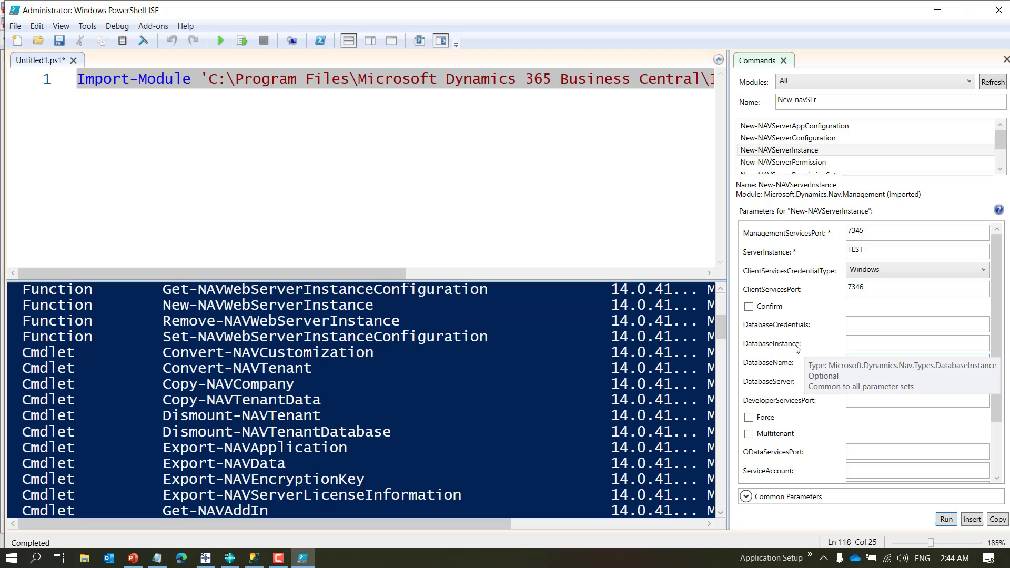
text(T)
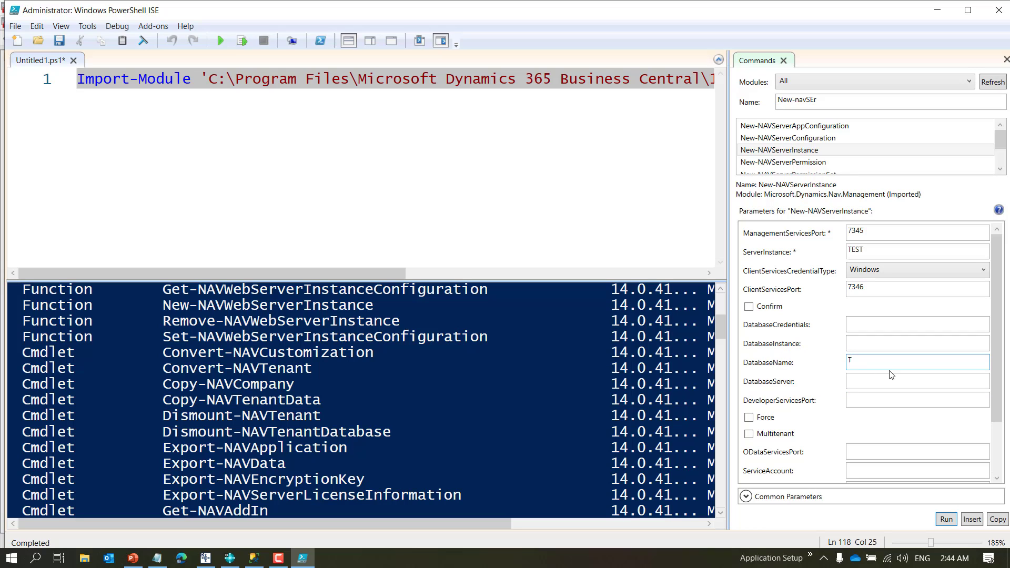
text(EST)
key(Tab)
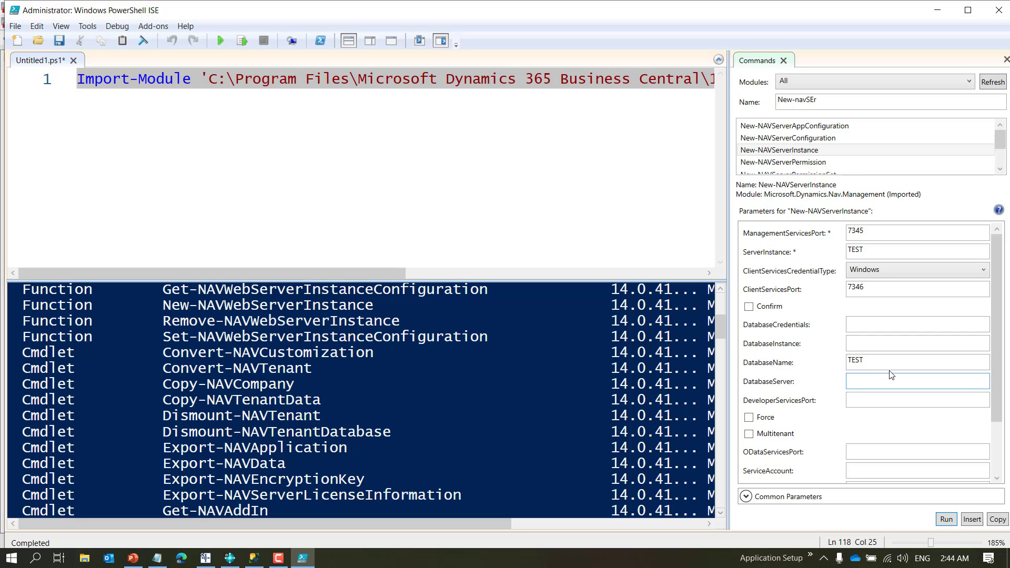
text(localhost)
key(Tab)
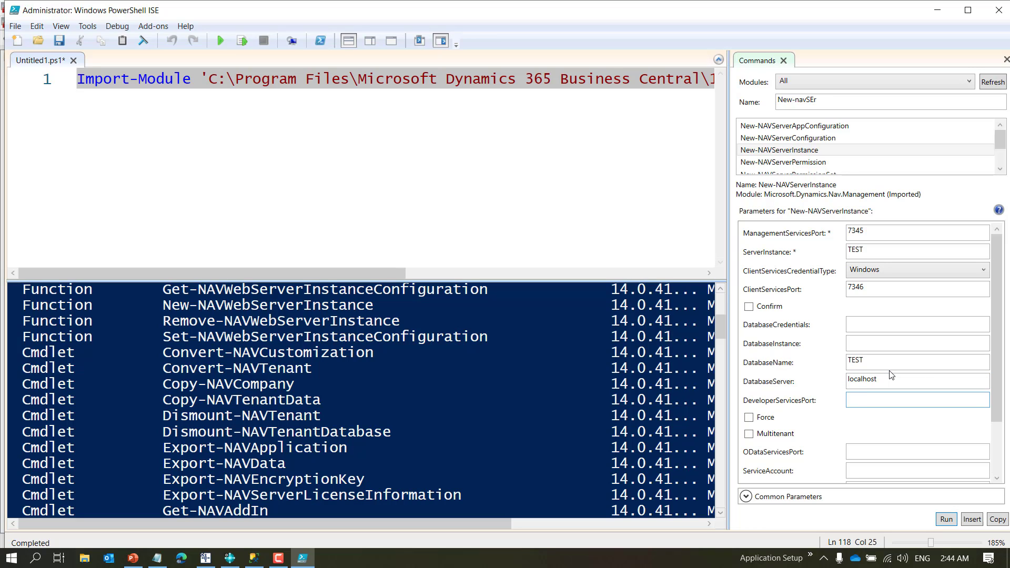
text(7349)
key(Tab)
key(Tab)
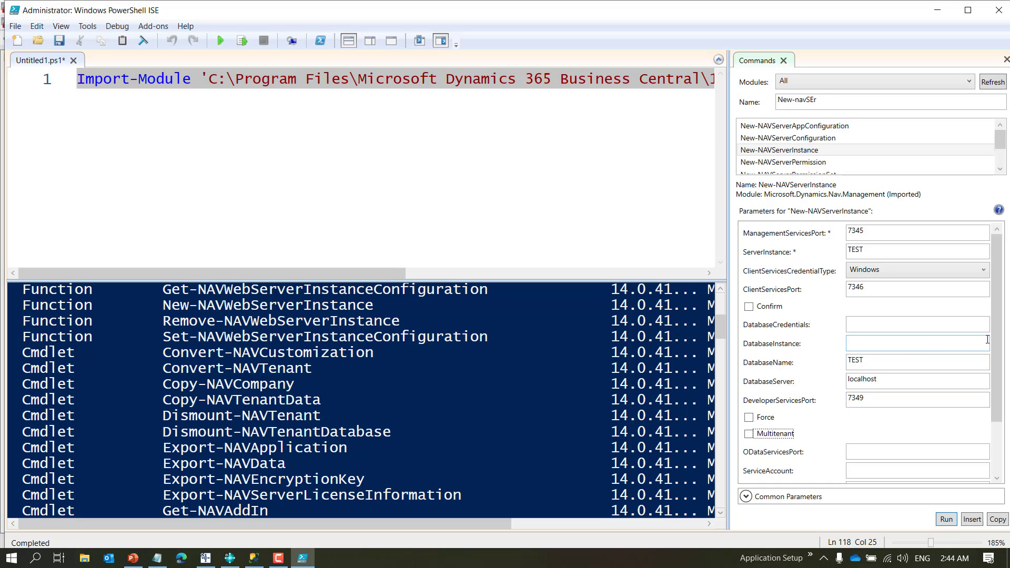
- Set the OData services port to 7348 and the SOAP services port to 7347
drag(999, 348, 1004, 398)
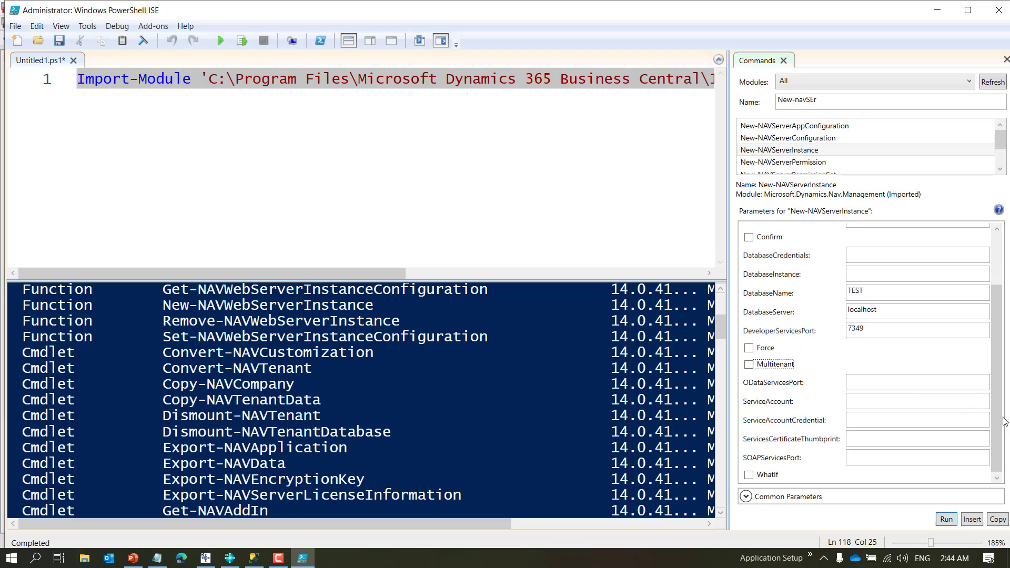
click(892, 381)
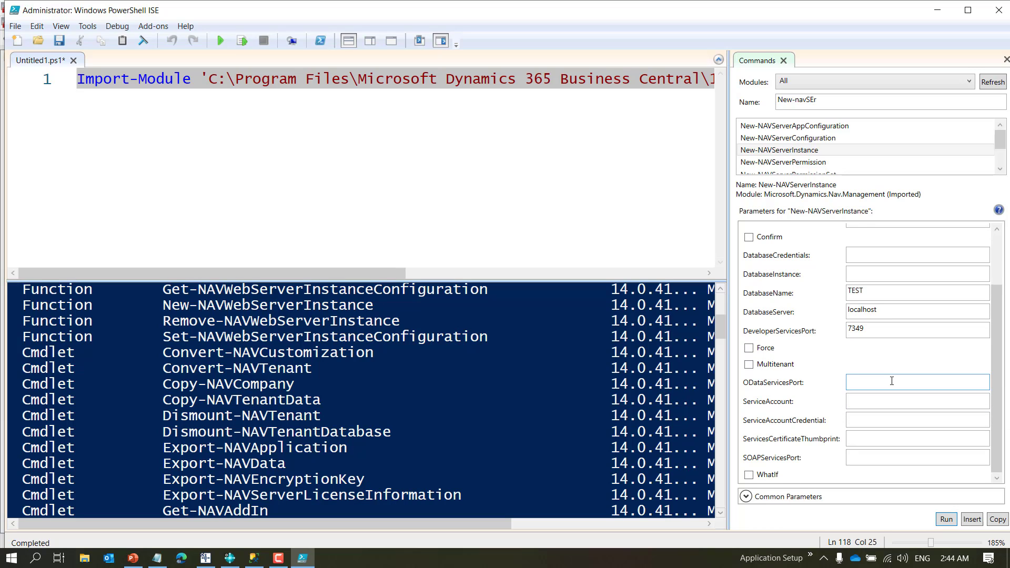
text(7347)
key(shift+Left)
text(8)
key(Tab)
key(Tab)
key(Tab)
key(Tab)
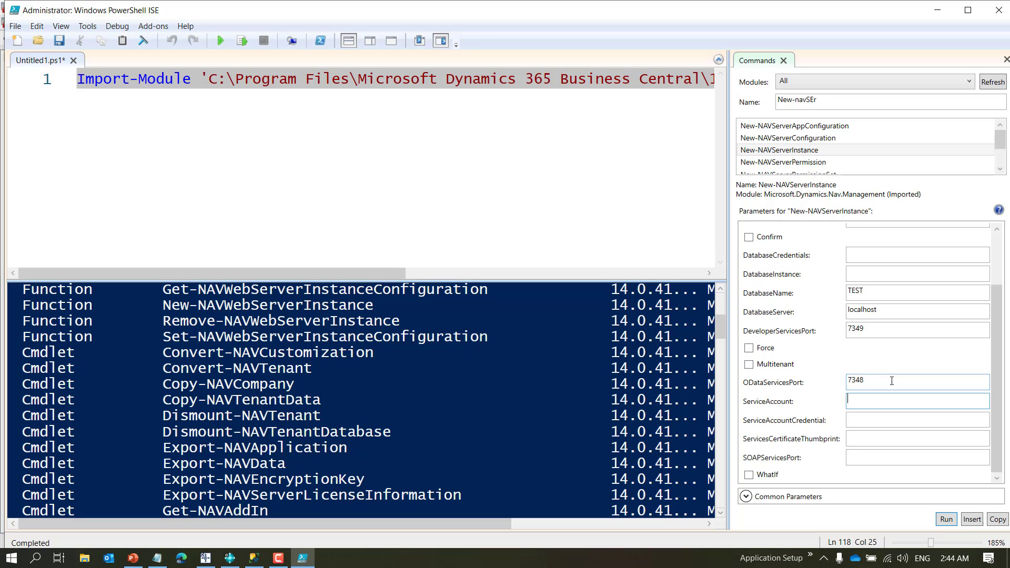
text(7)
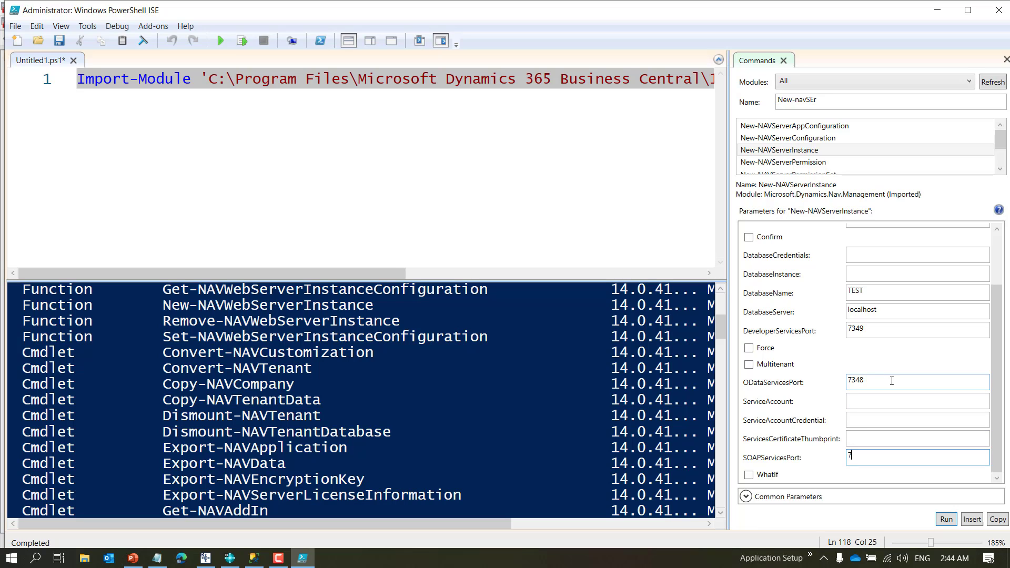
text(347)
click(939, 403)
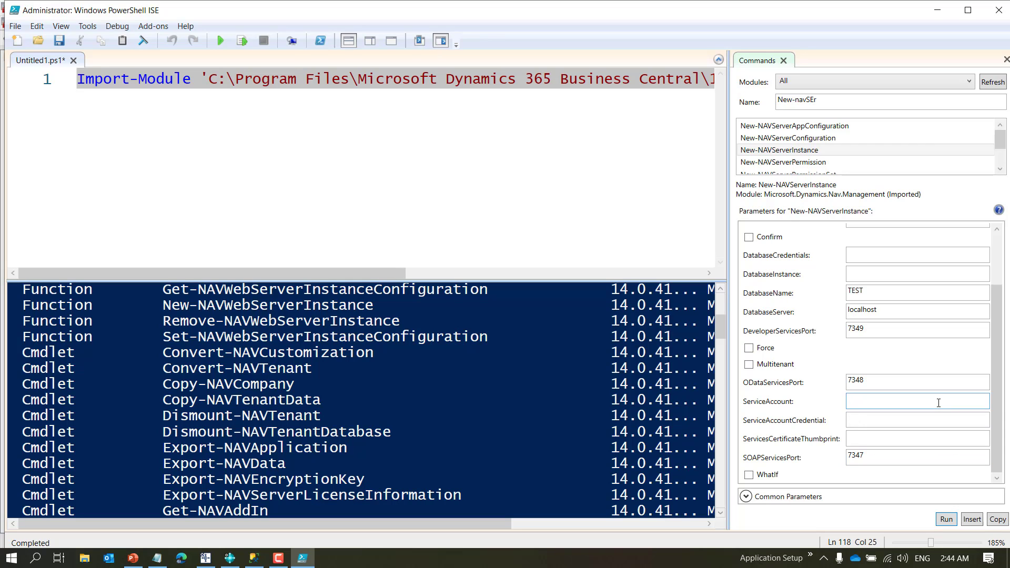
click(996, 402)
drag(996, 403, 995, 337)
- Paste the New-NAVServerInstance TEST command on line 2 and run only that line
click(655, 95)
key(End)
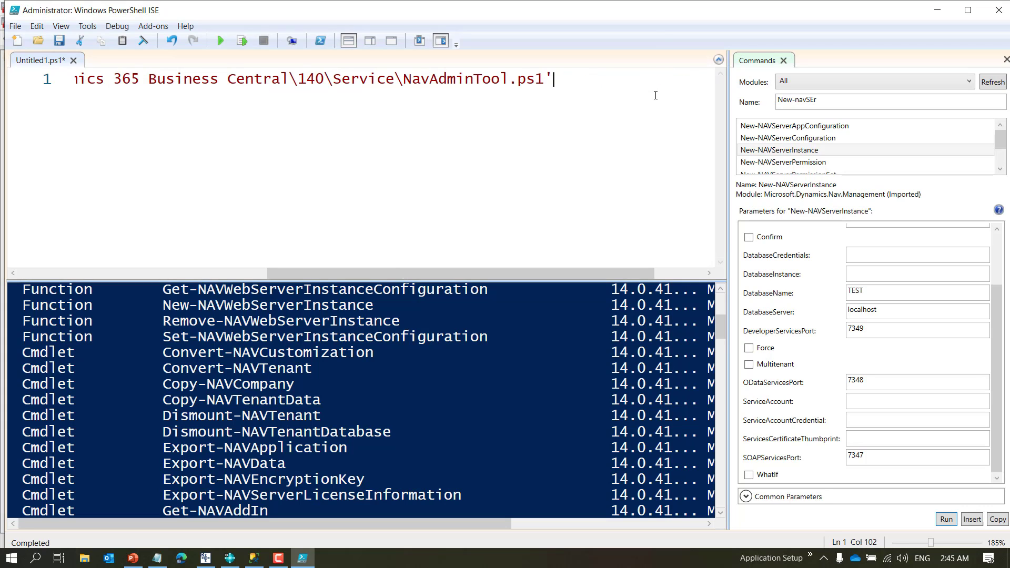
key(Return)
key(ctrl+v)
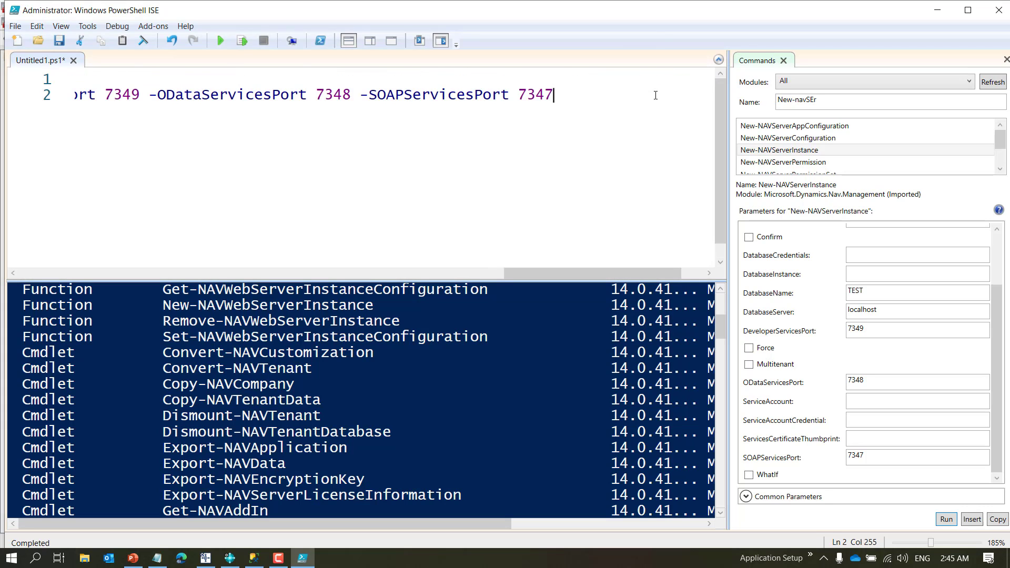
key(Home)
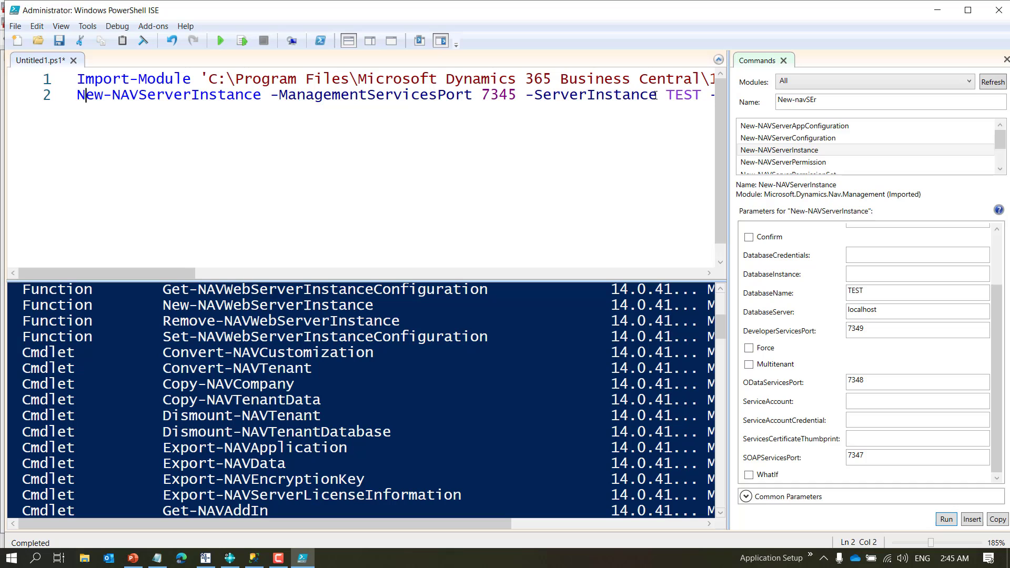
key(Right)
key(Right)
key(Right)
key(Right)
key(Right)
key(Right)
key(Right)
key(Right)
key(Right)
key(Right)
key(Right)
key(Right)
key(Right)
key(Right)
key(Right)
key(Right)
key(Right)
key(Right)
key(Right)
key(Right)
key(Right)
key(Right)
key(Right)
key(Right)
key(Right)
key(Right)
key(Right)
key(Right)
key(Right)
key(Right)
key(Right)
key(Right)
key(Right)
key(Right)
key(Right)
key(Right)
key(Right)
key(Right)
key(Right)
key(Right)
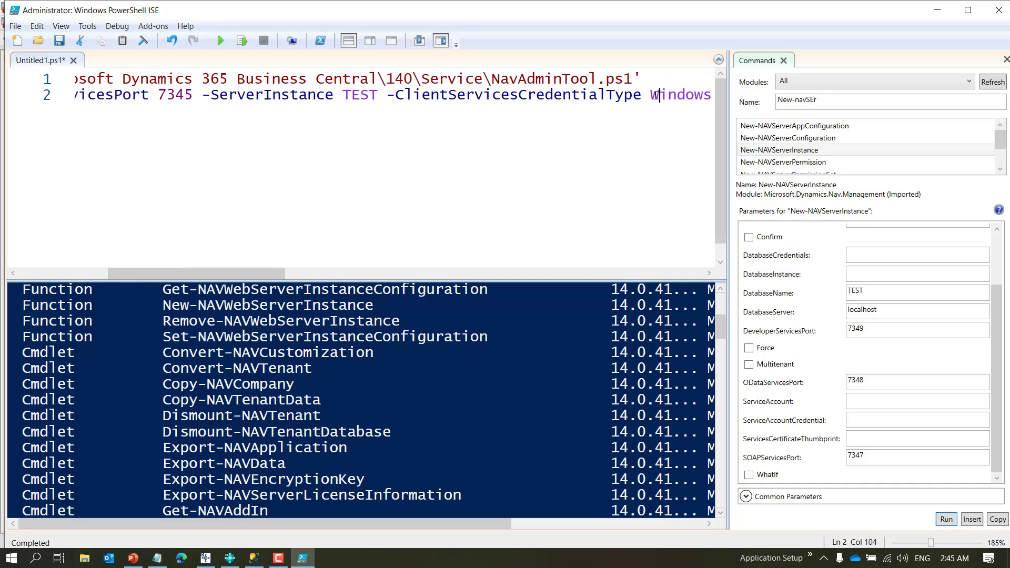
key(Right)
key(Right)
key(Right)
key(Right)
key(Right)
key(Right)
key(Right)
key(Right)
key(Right)
key(Right)
key(Right)
key(Right)
key(Right)
key(Right)
key(Right)
key(End)
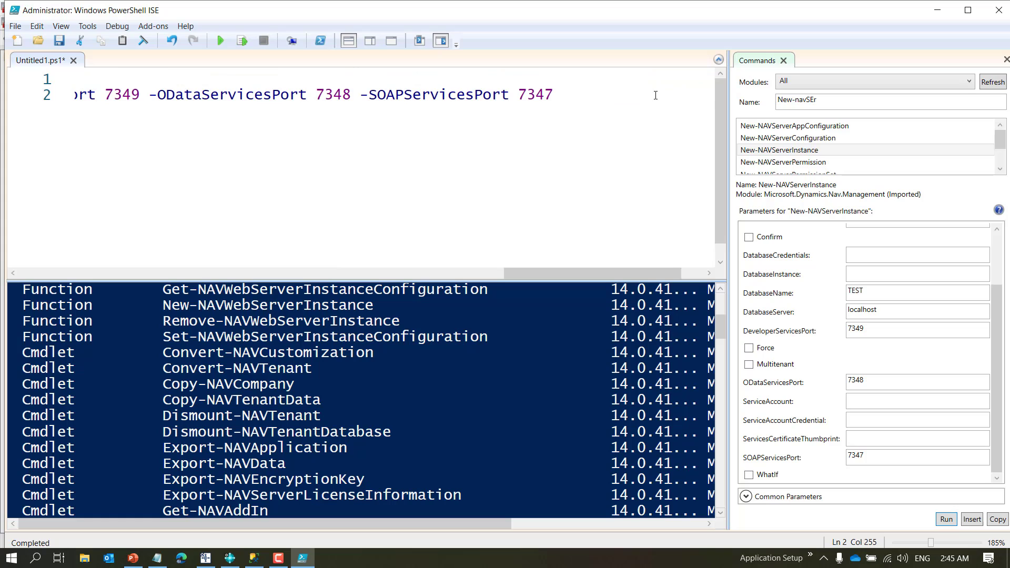
key(shift+Home)
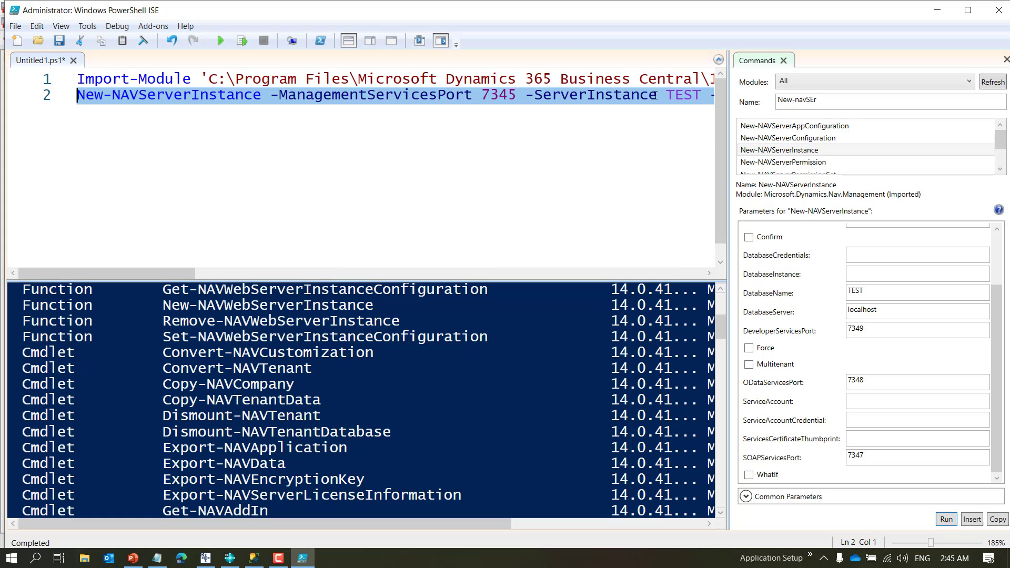
click(246, 41)
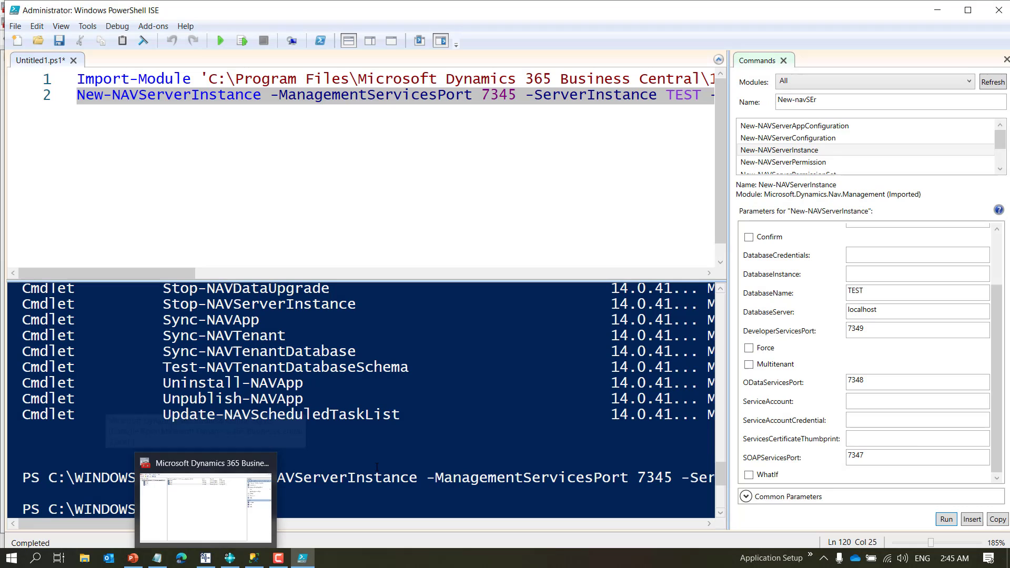
- Refresh the admin console's instance list so TEST appears
click(211, 561)
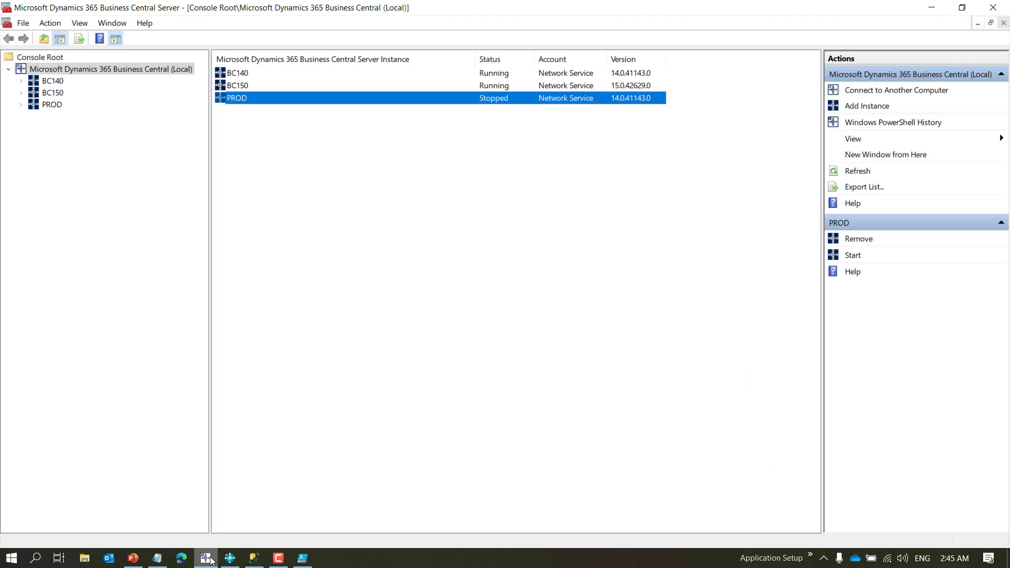
click(138, 310)
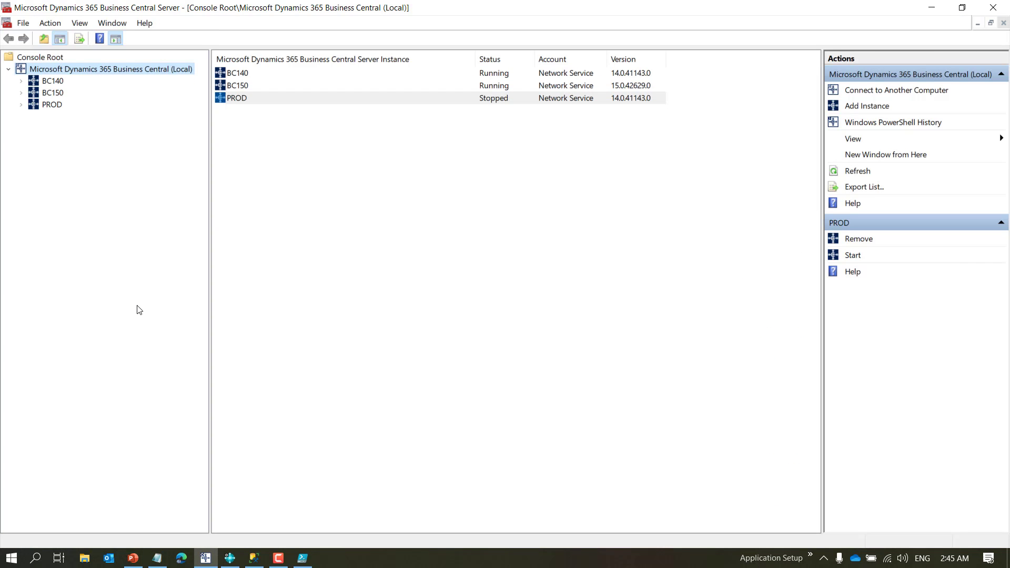
right_click(370, 233)
click(380, 241)
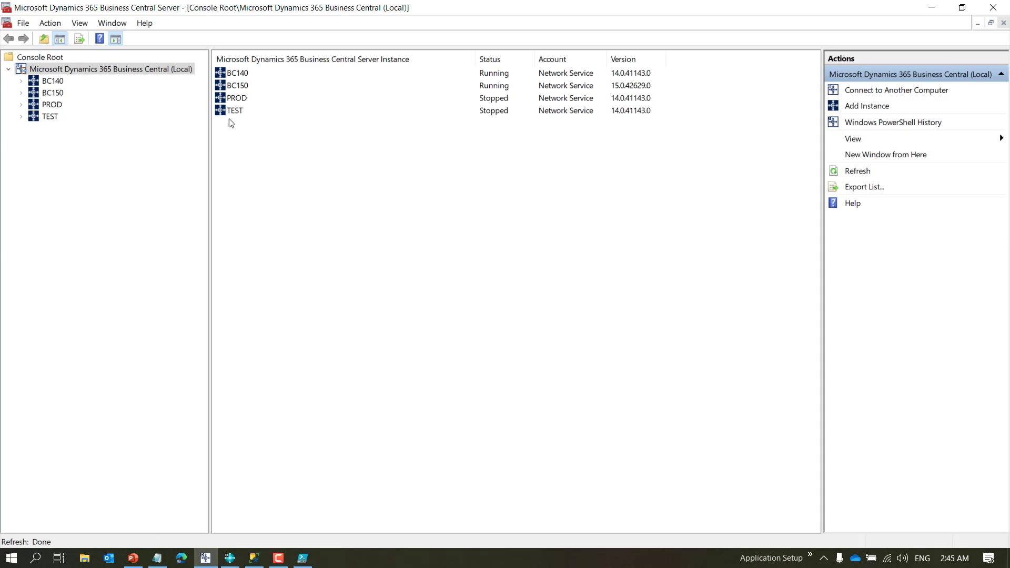
- Inspect TEST's Database settings and SOAP Services settings
click(57, 117)
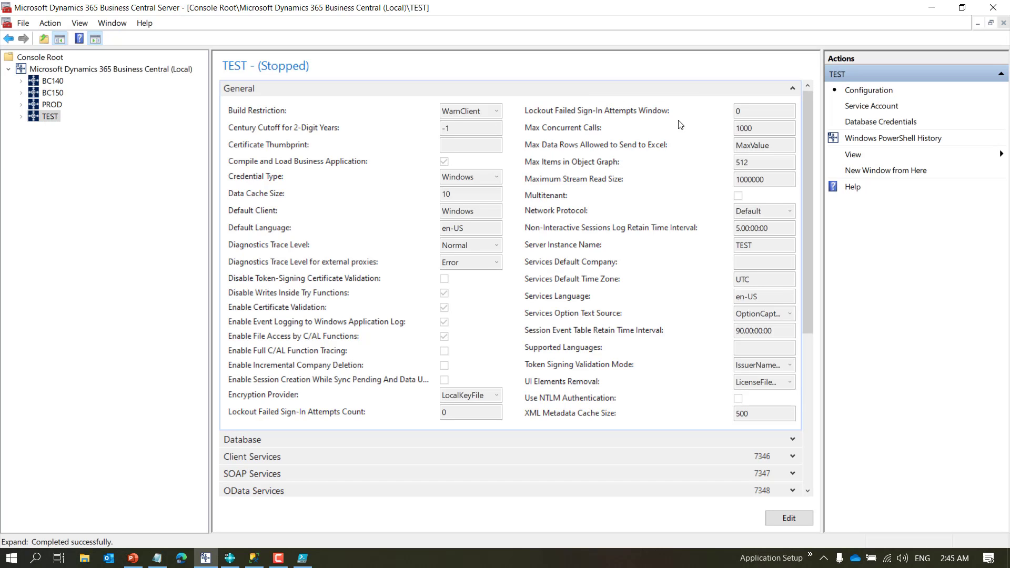
click(794, 90)
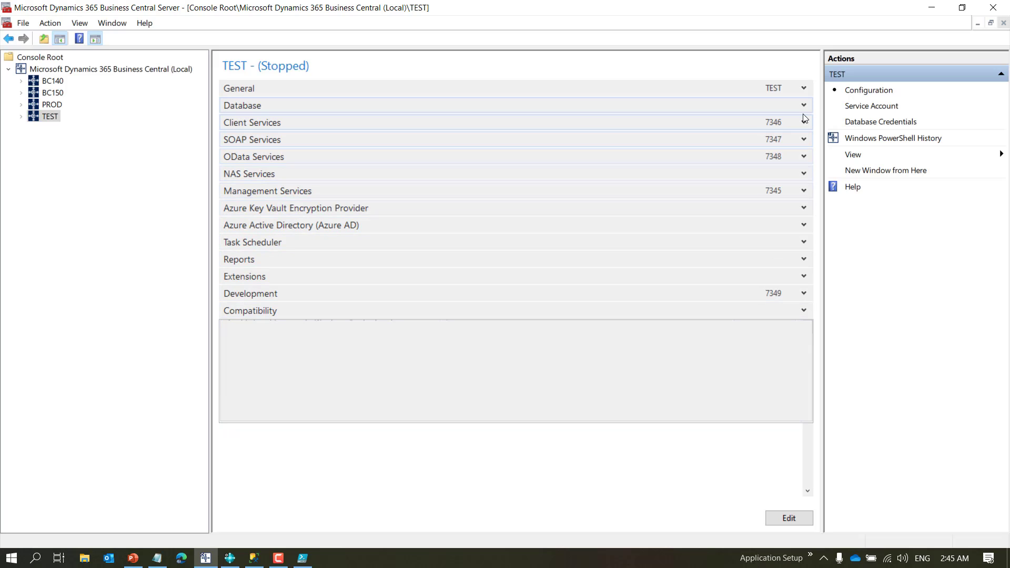
click(805, 106)
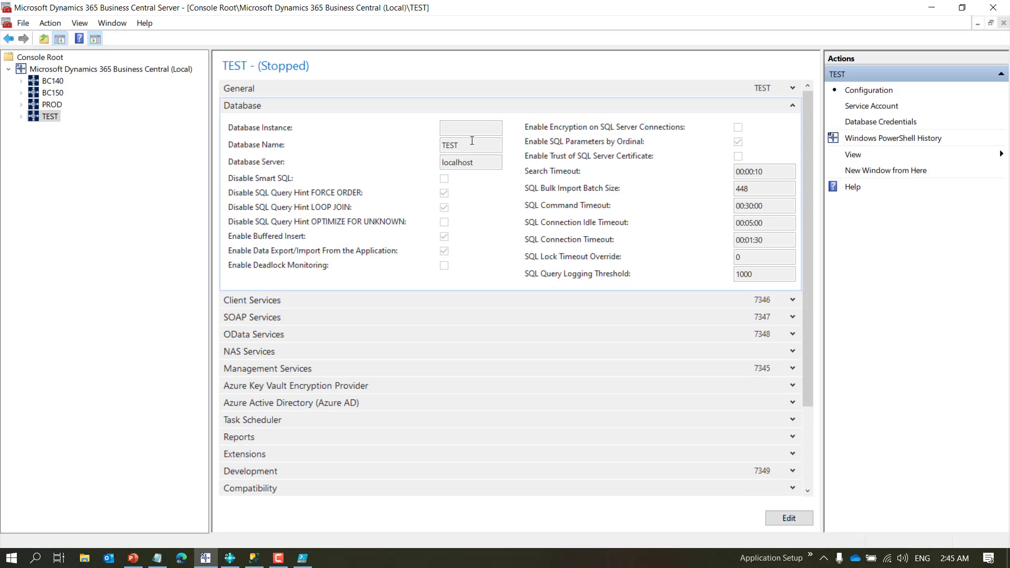
click(794, 107)
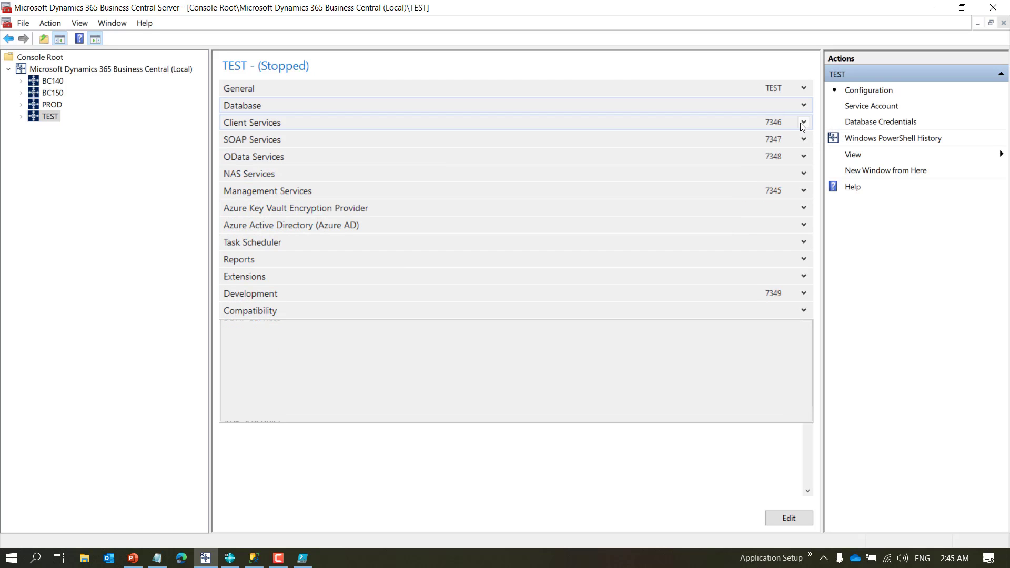
click(805, 140)
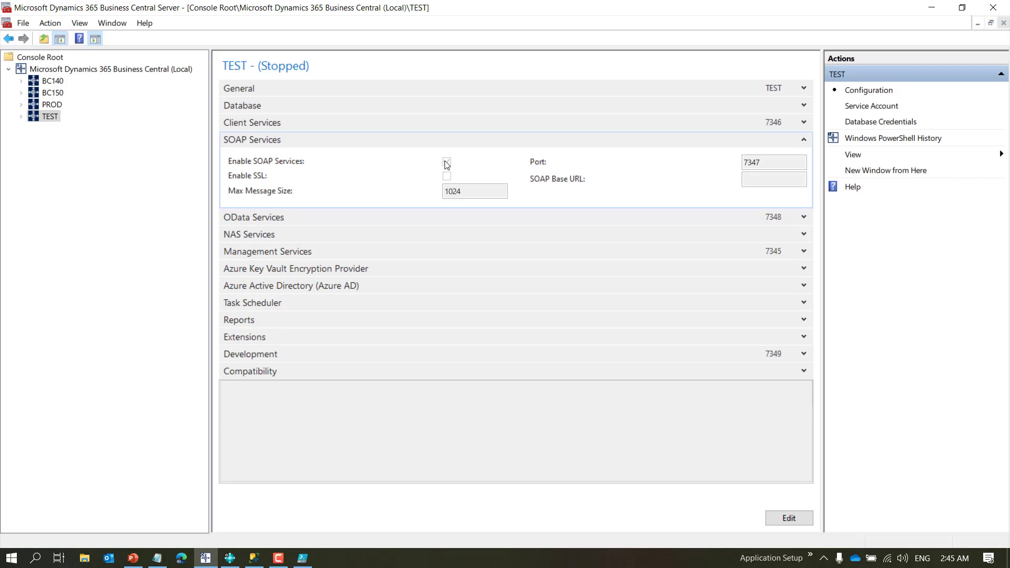
- Check PROD's SOAP and OData services settings, then TEST's OData and SOAP ports
click(52, 105)
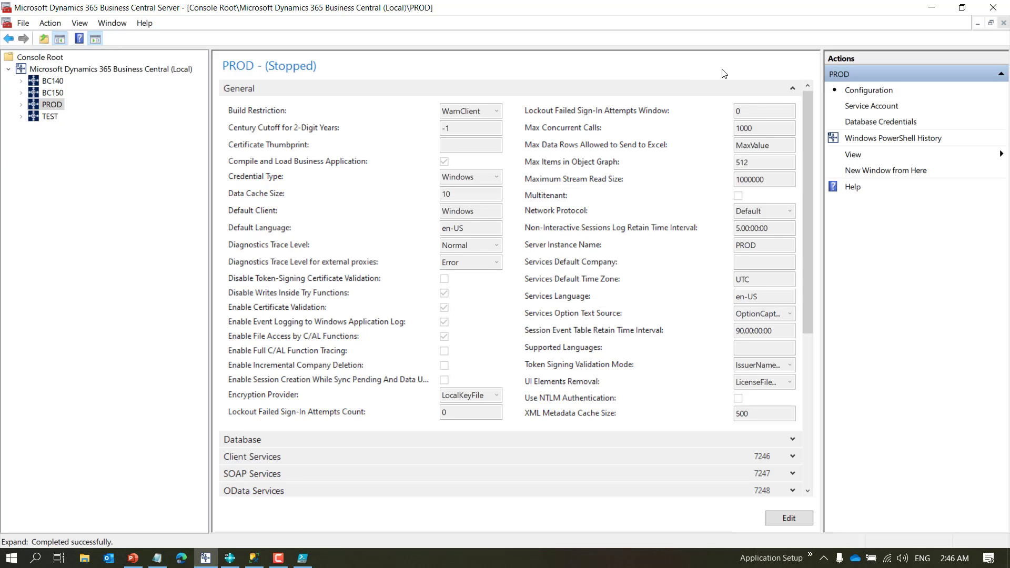
click(794, 88)
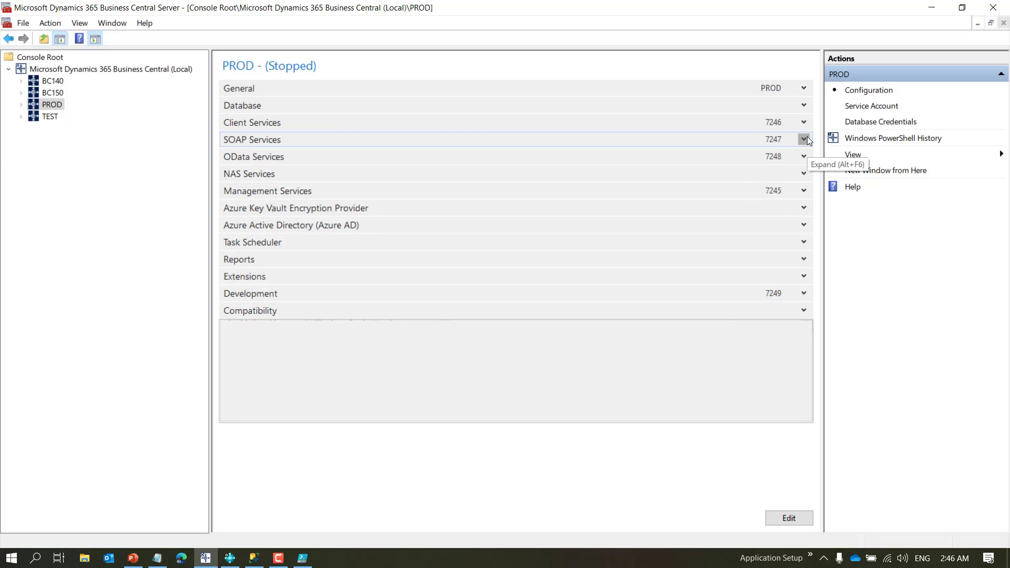
click(806, 139)
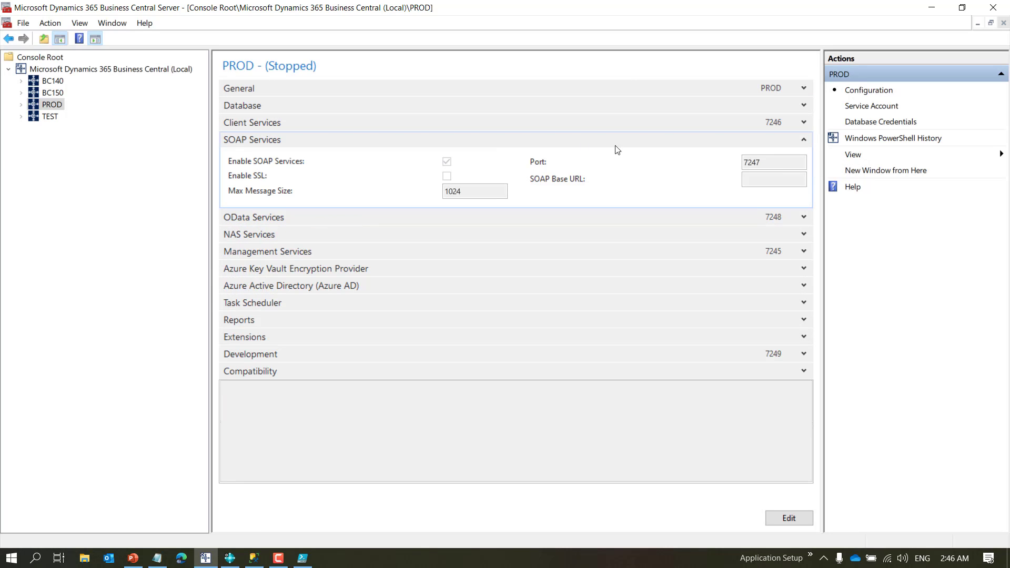
click(805, 140)
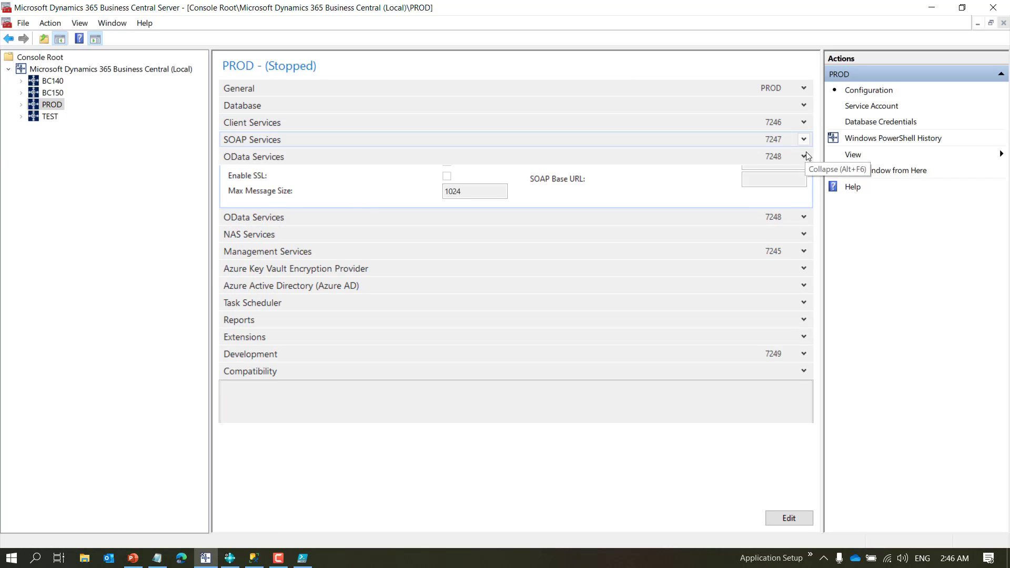
click(806, 157)
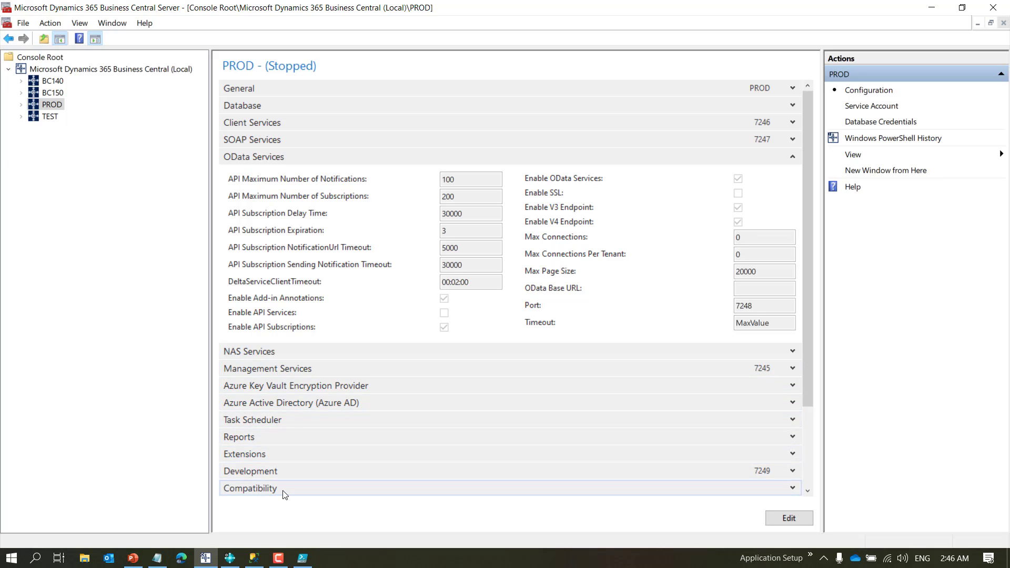
click(52, 118)
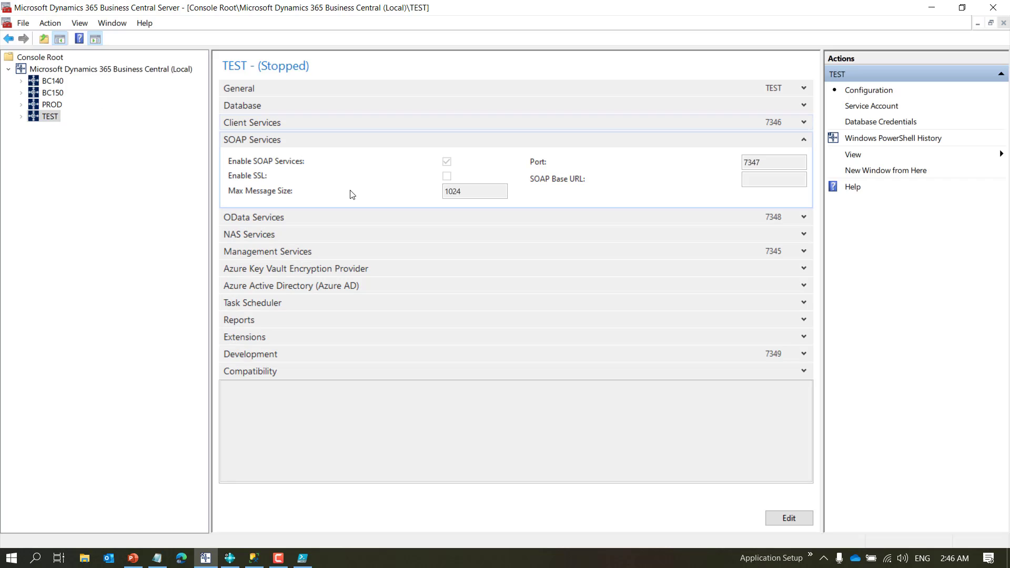
click(804, 217)
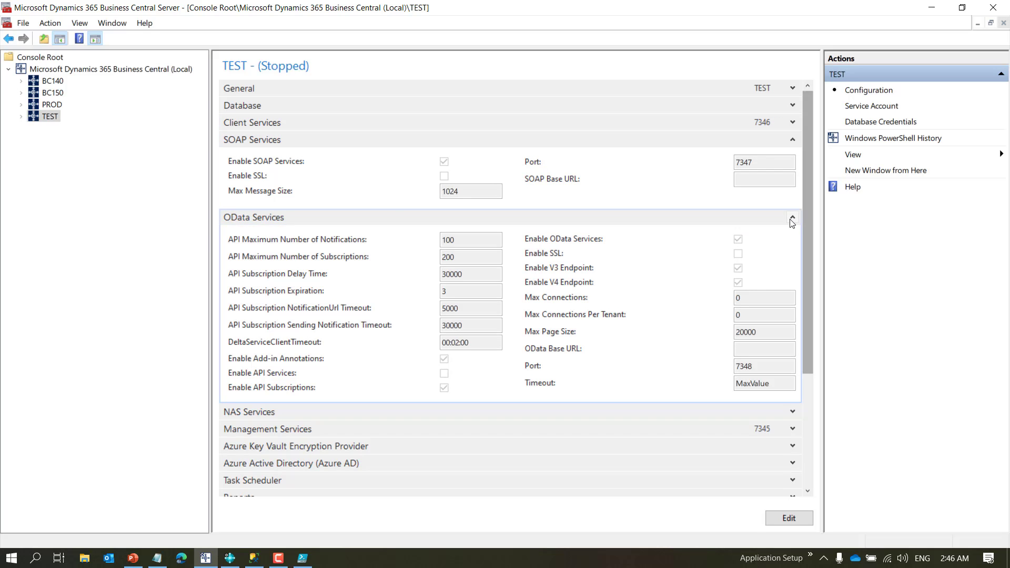
click(791, 219)
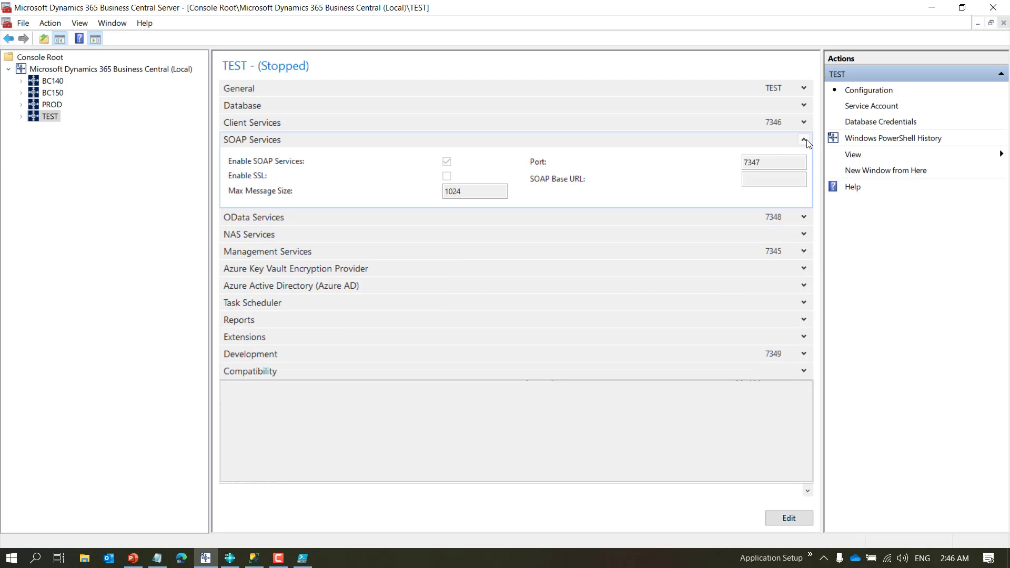
click(805, 139)
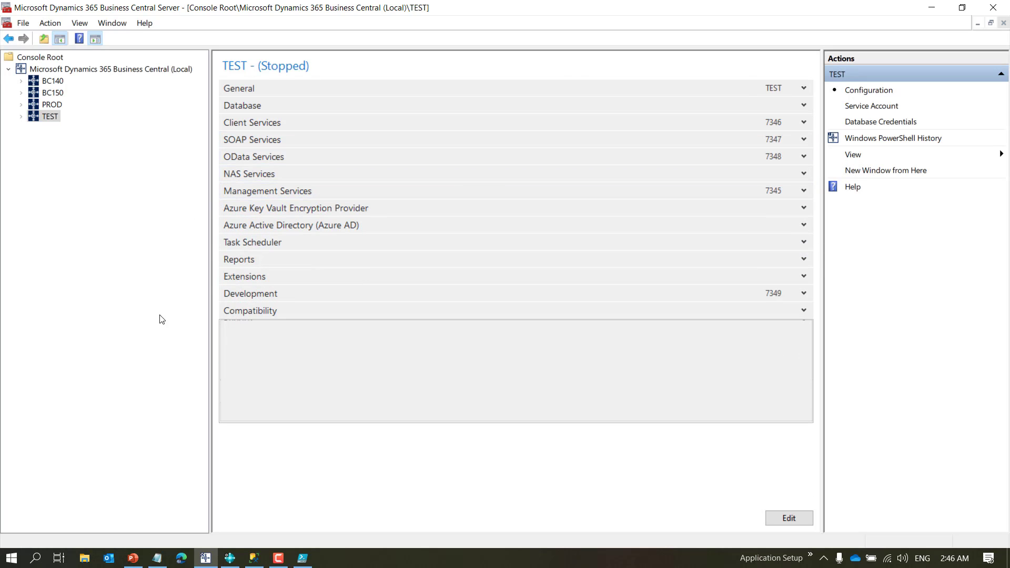
- Minimize the admin console to bring PowerShell ISE back to the front
click(935, 7)
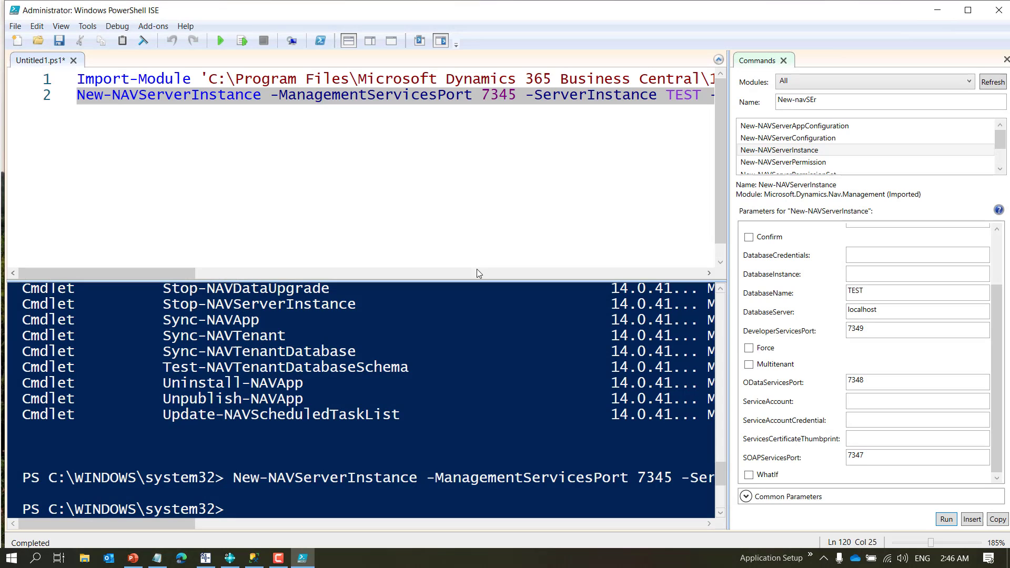